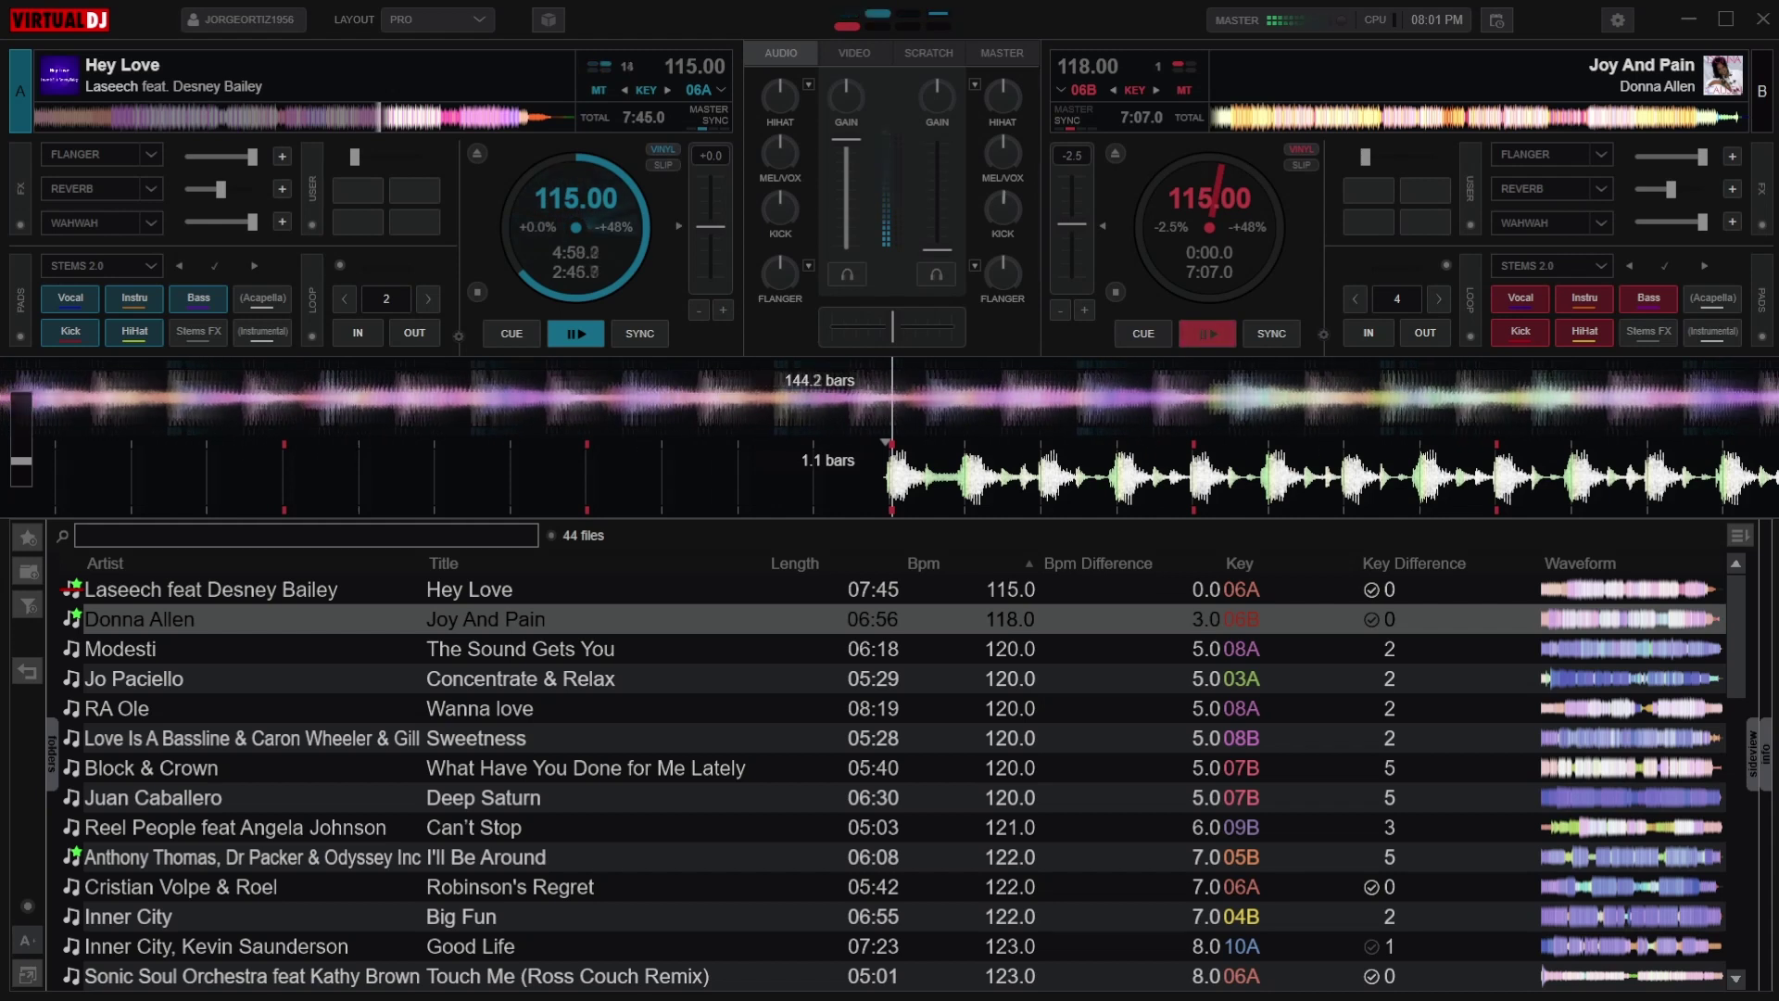
- Start "Joy And Pain" on deck B to mix it in over "Hey Love"
key("space")
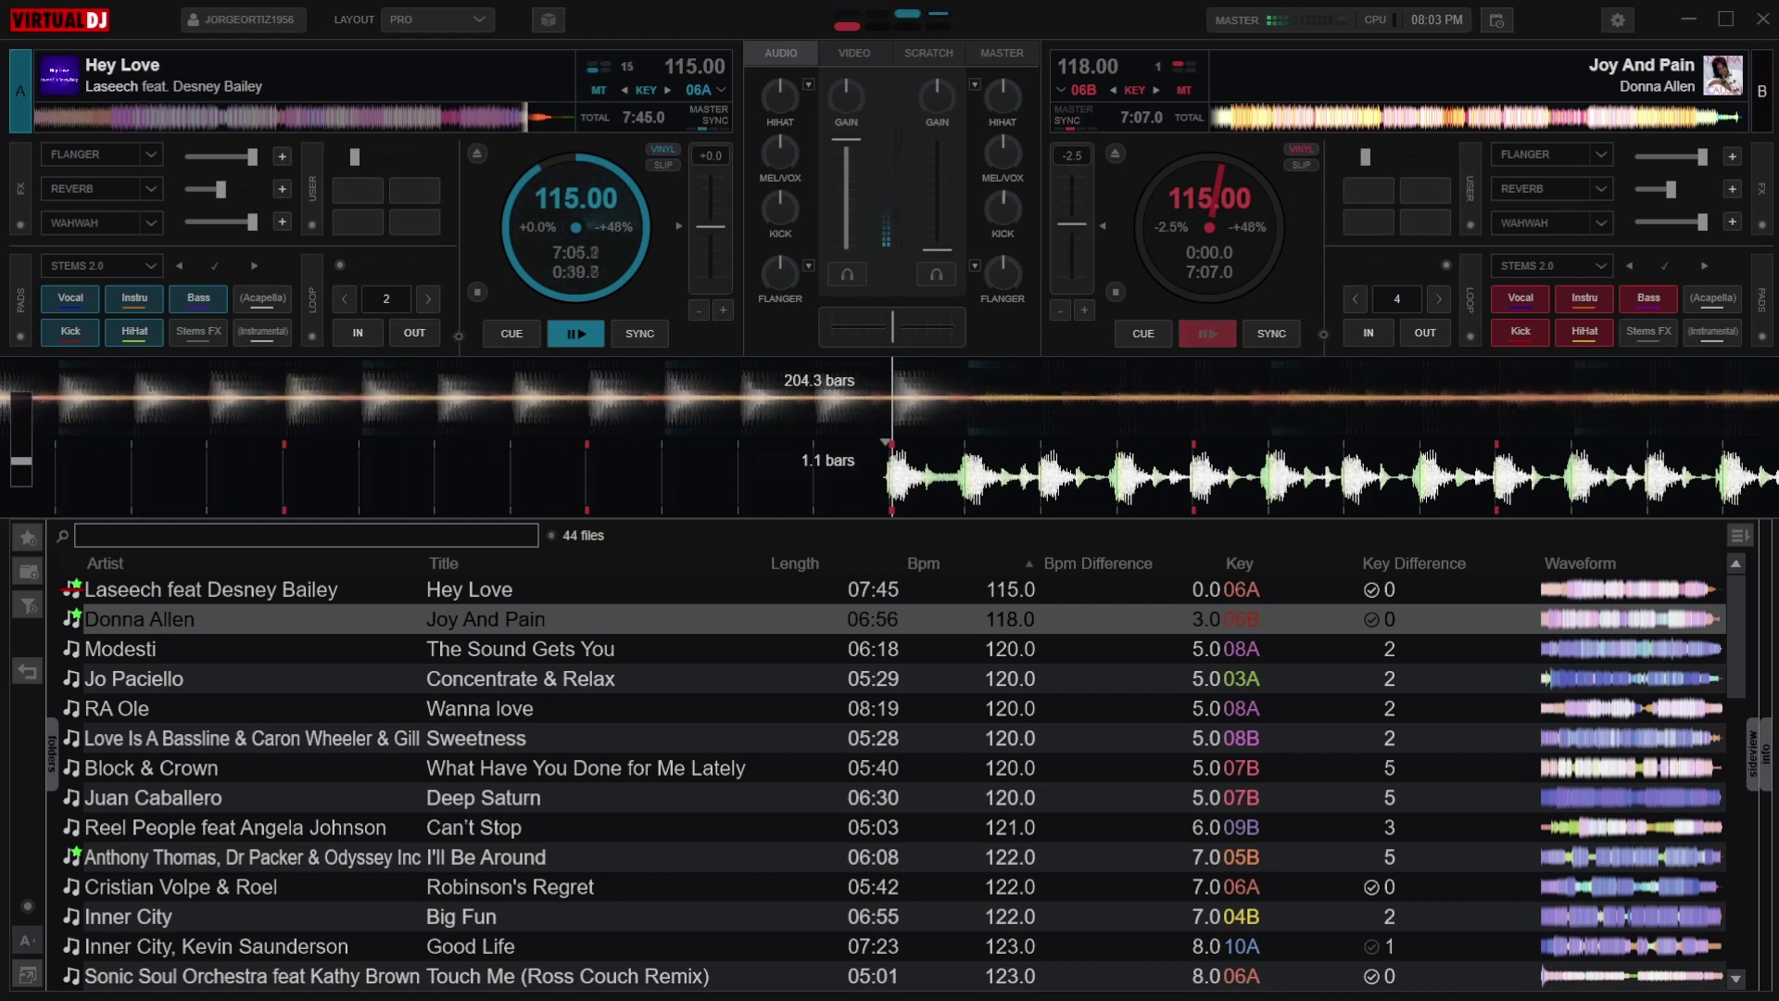
key("space")
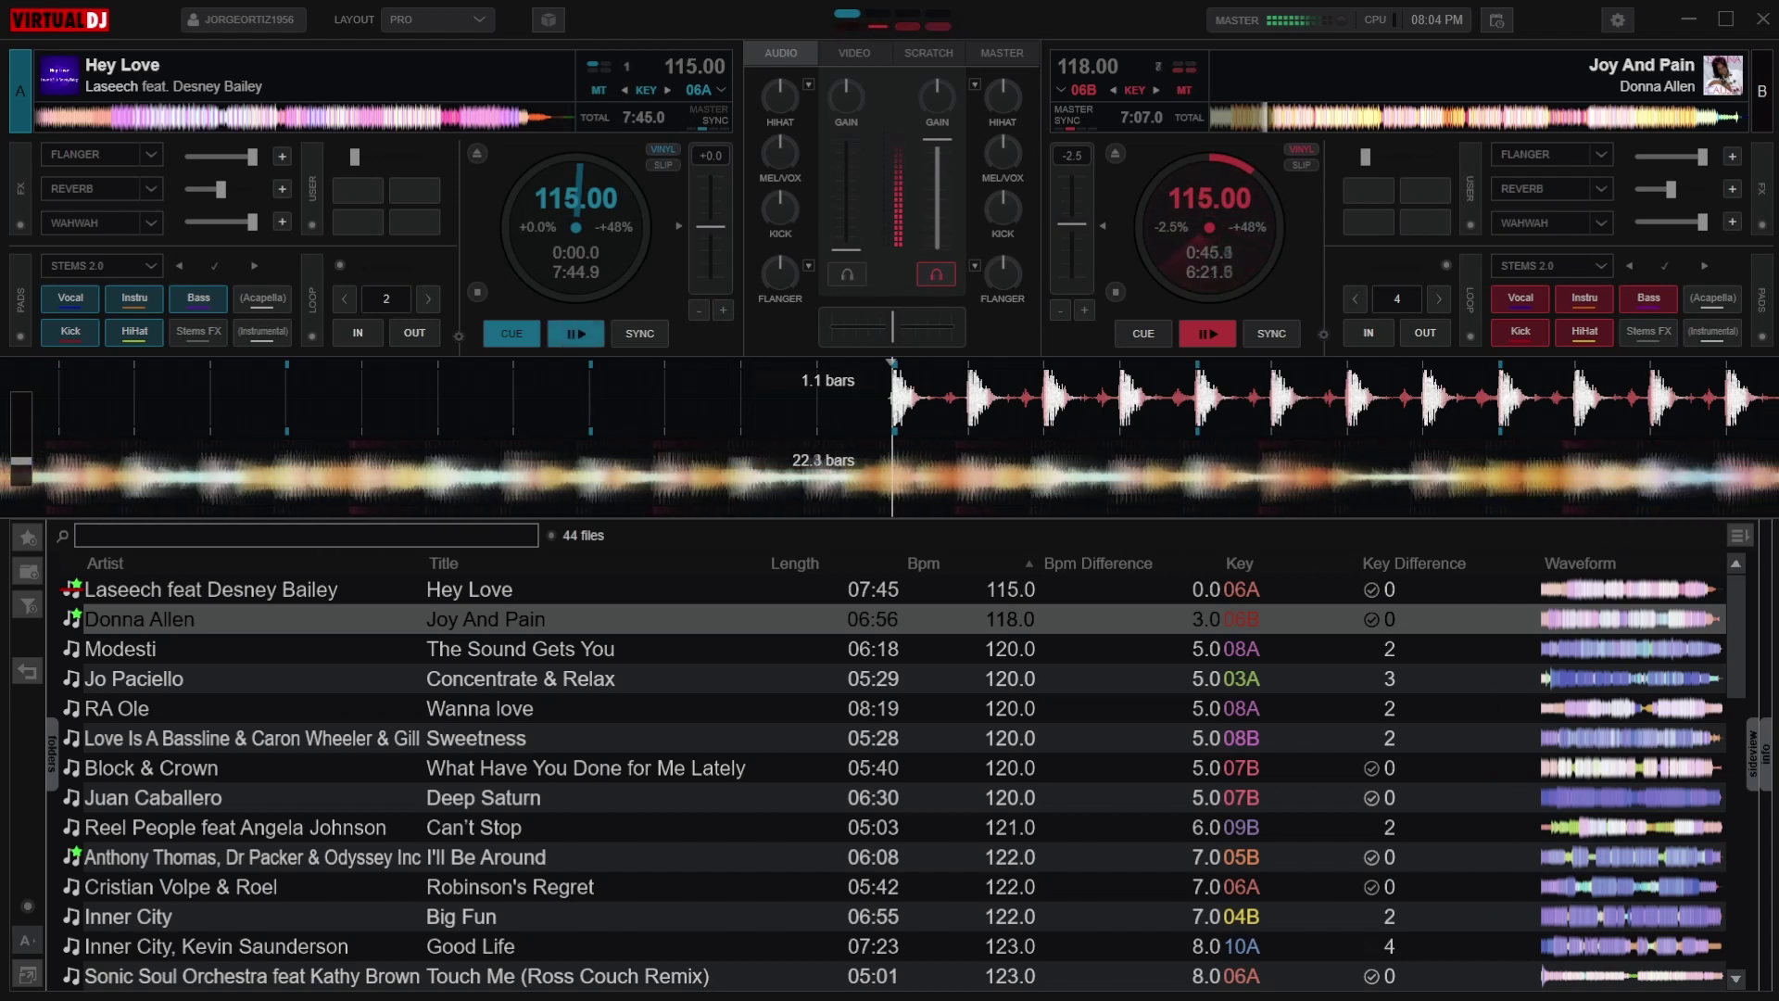
- Load "What Have You Done for Me Lately" onto deck A and sync its tempo to 115 BPM
key("Down")
key("Down")
key("Down")
key("Down")
key("Down")
key("Down")
key("Up")
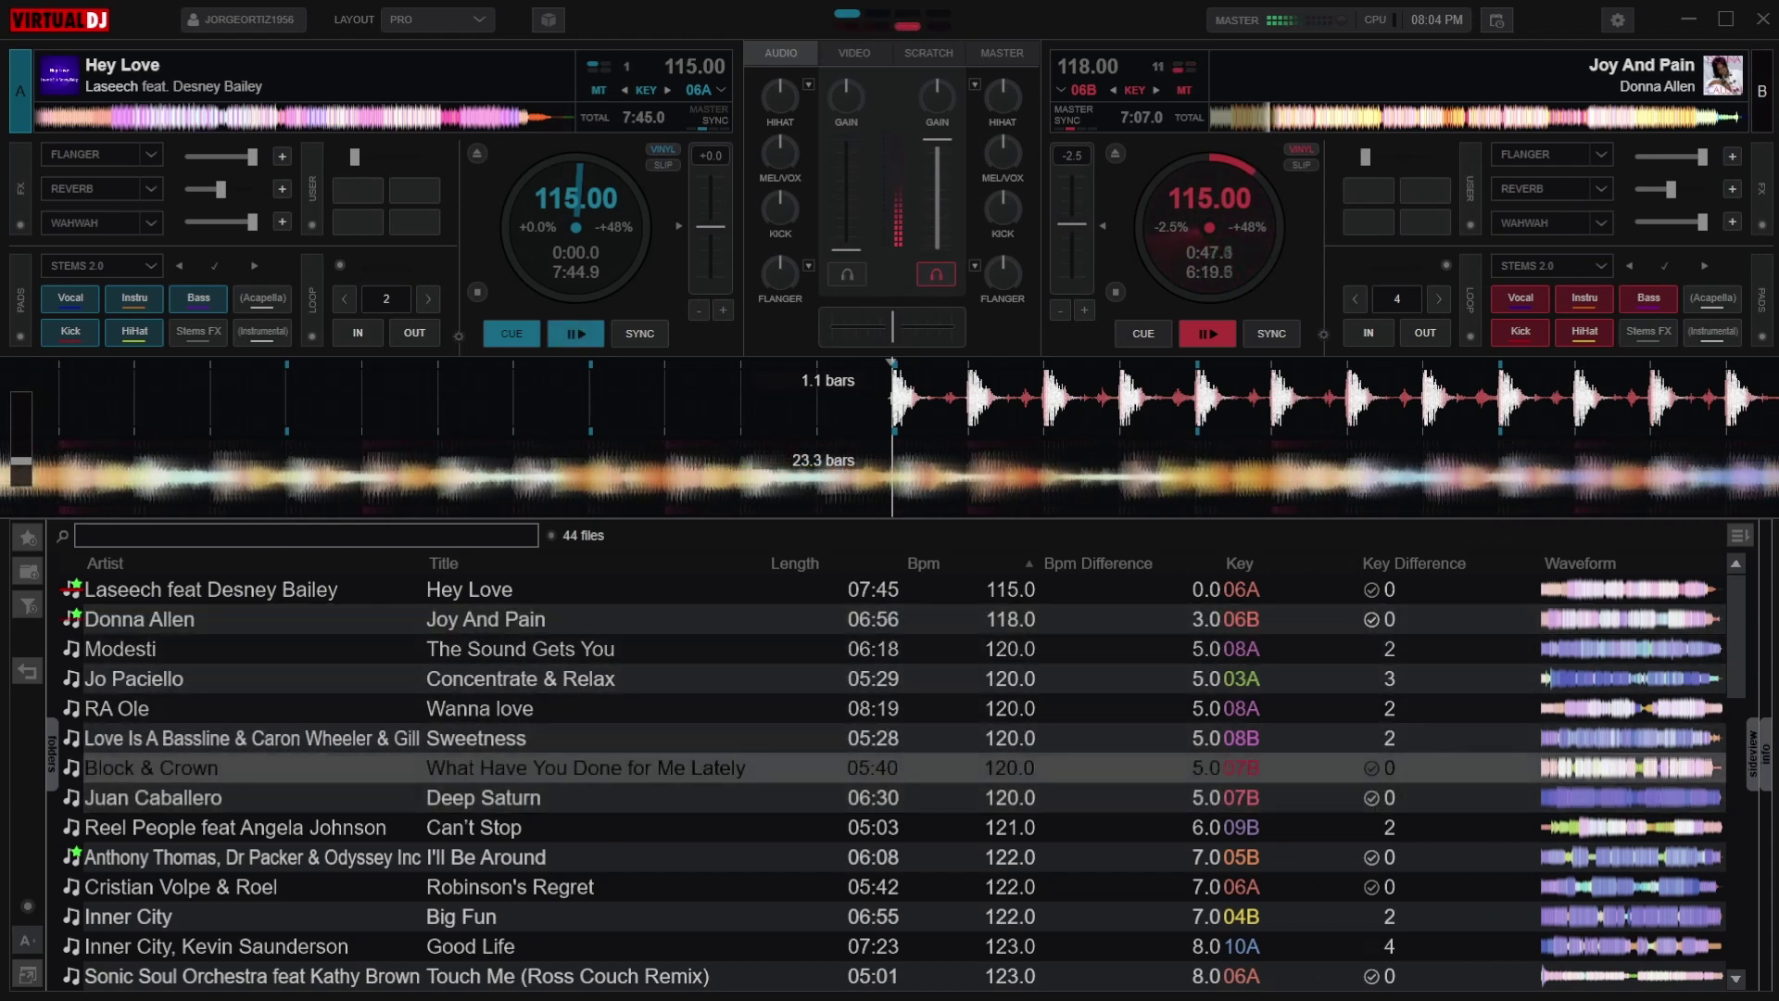
key("shift+Left")
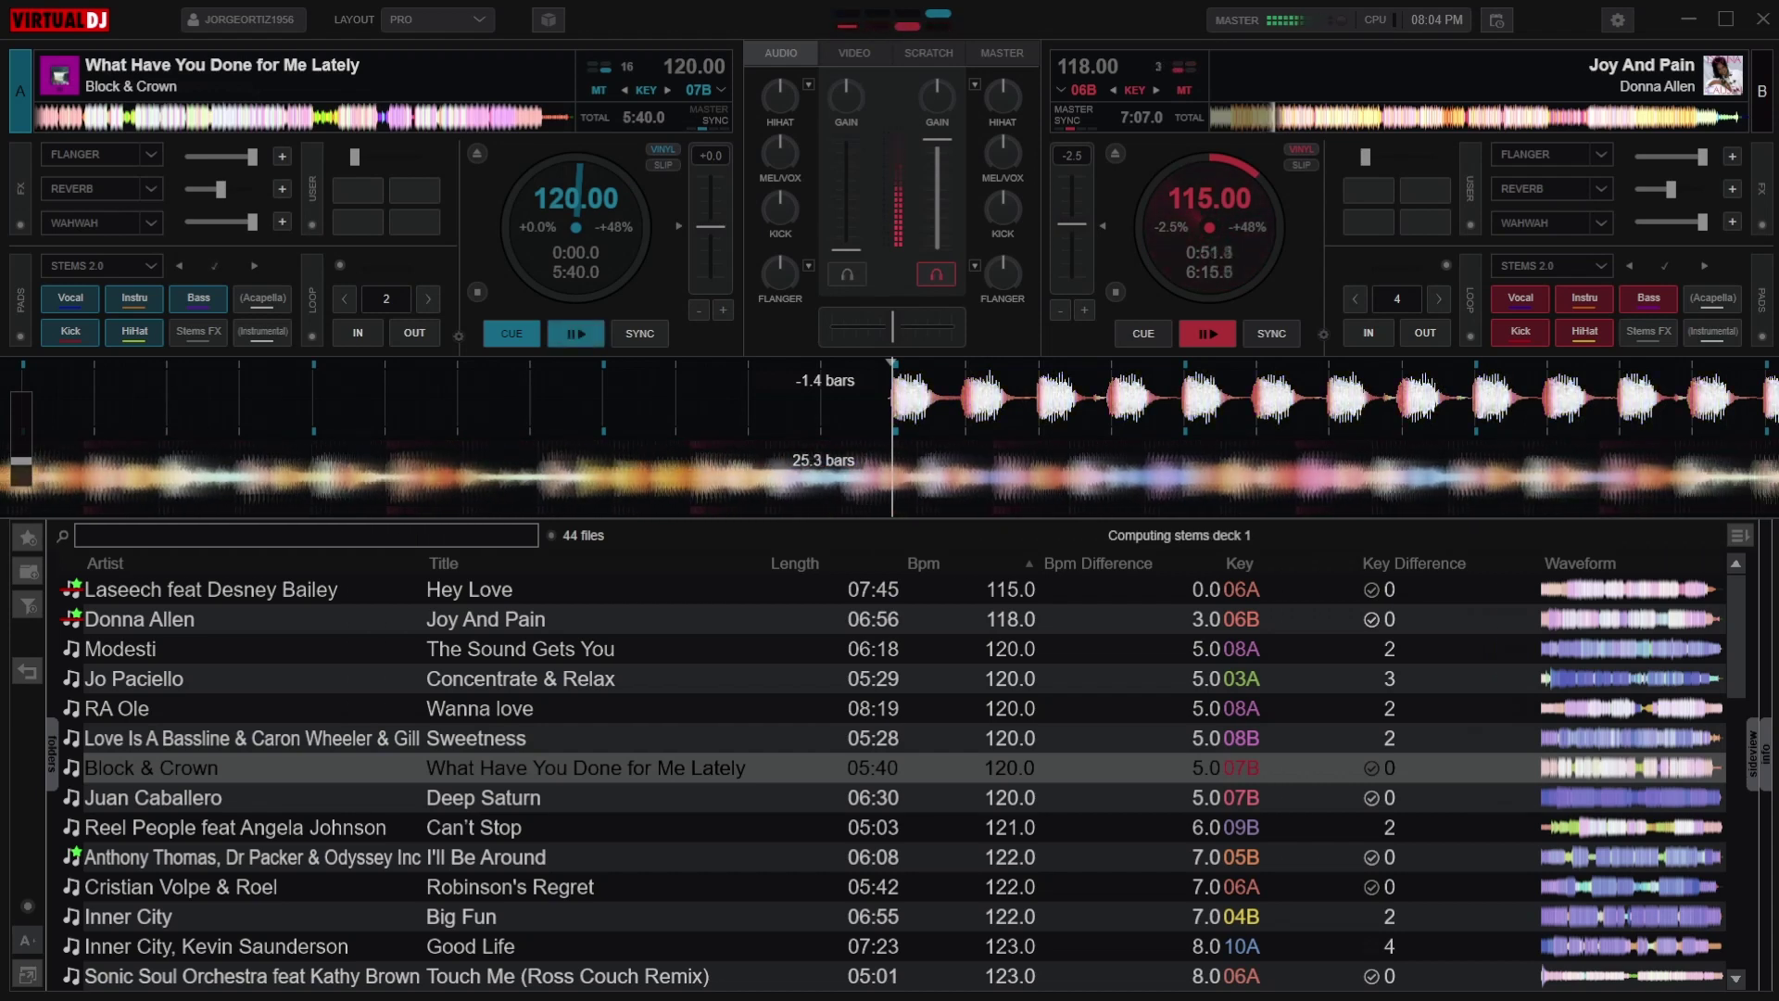
key("s")
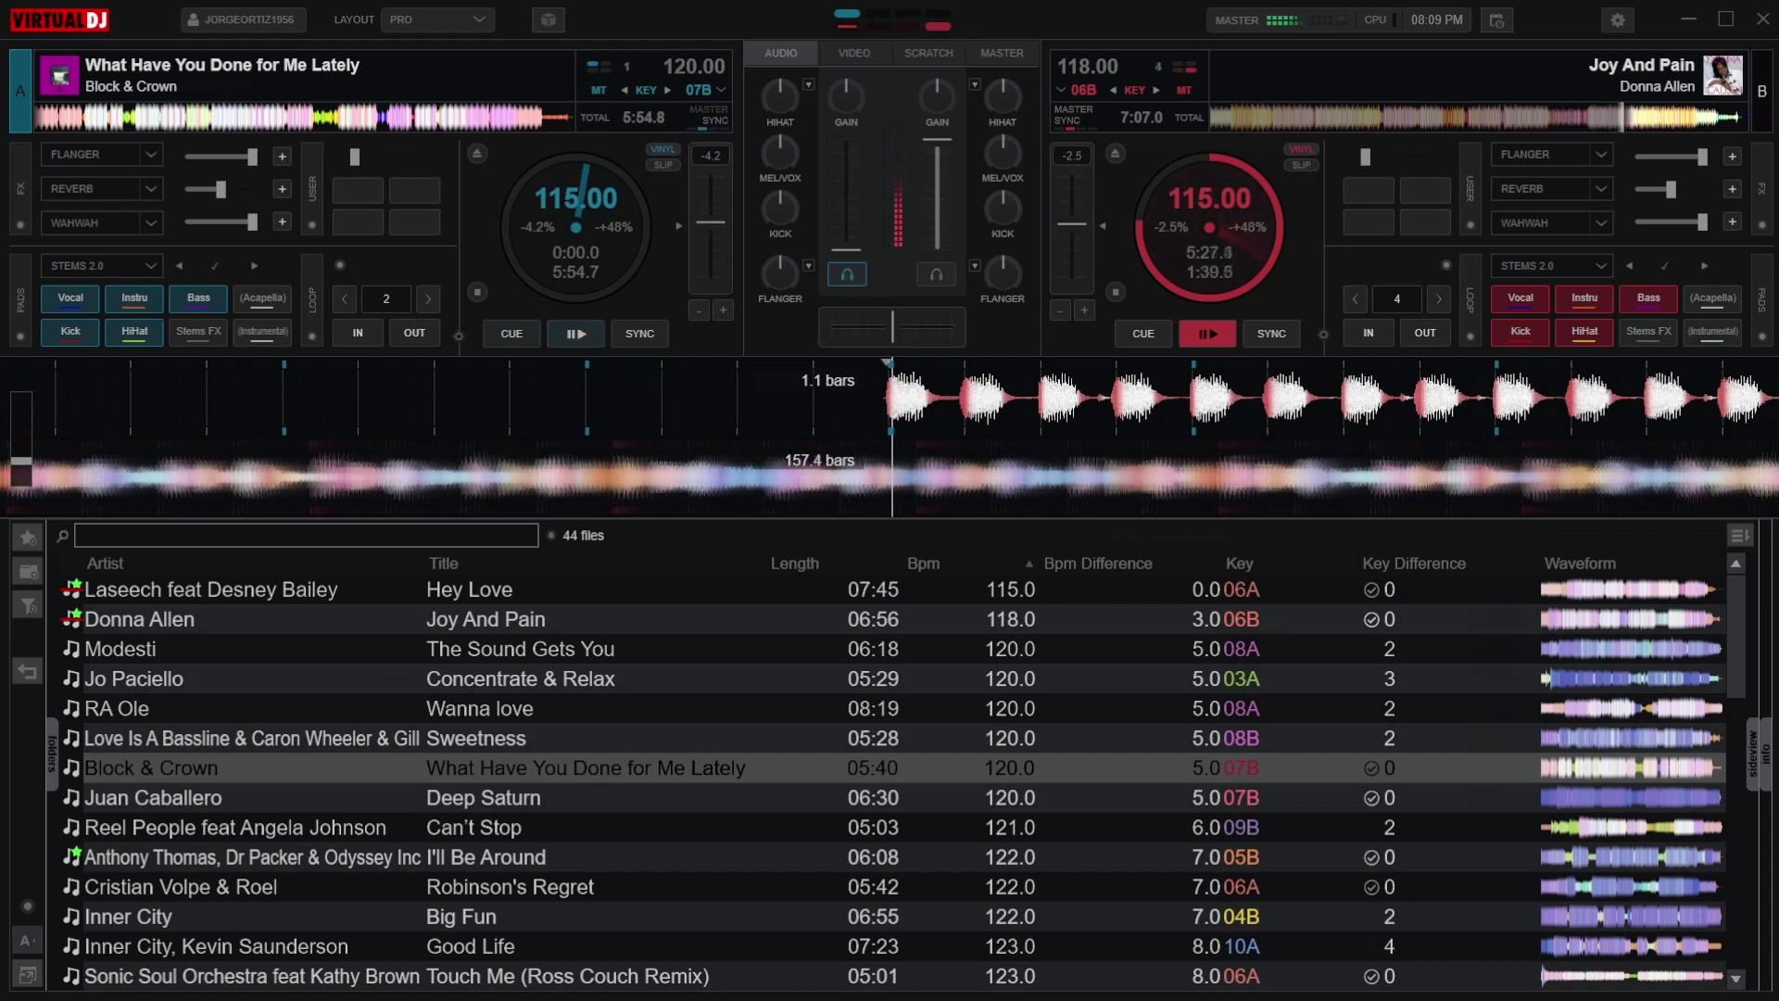
- Preview the opening of "What Have You Done for Me Lately" against "Joy And Pain", then start it from its beginning on deck A
key("space")
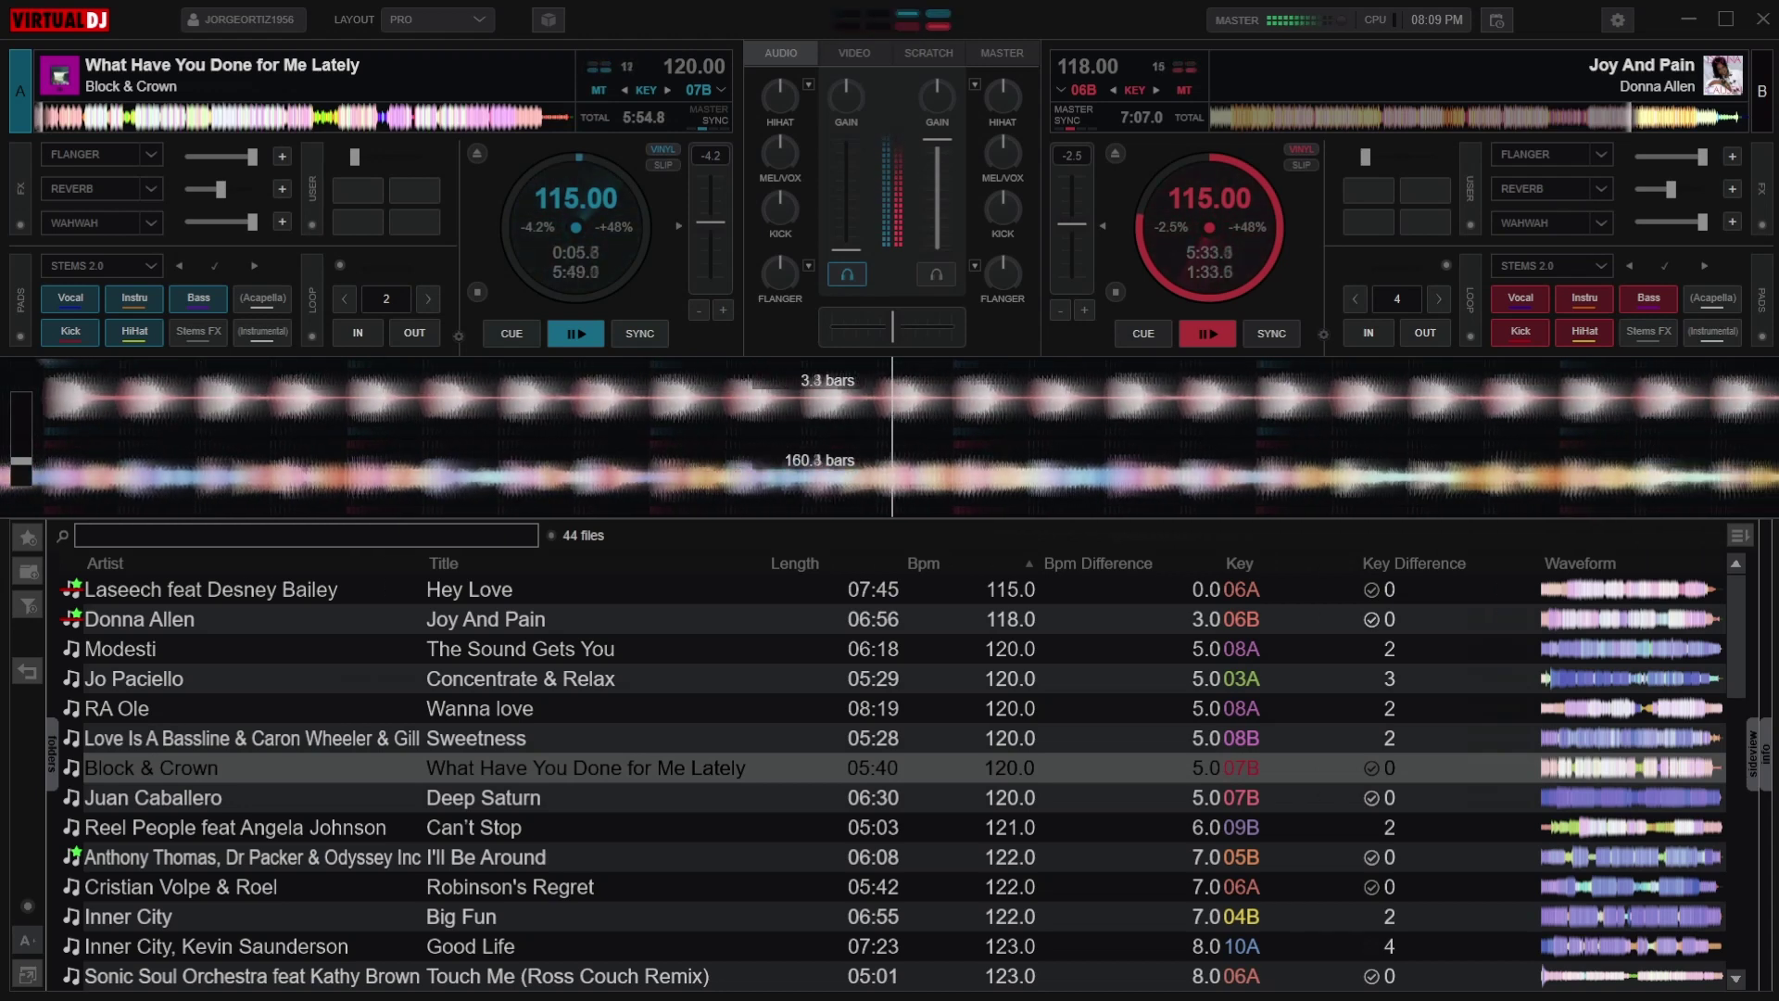
key("c")
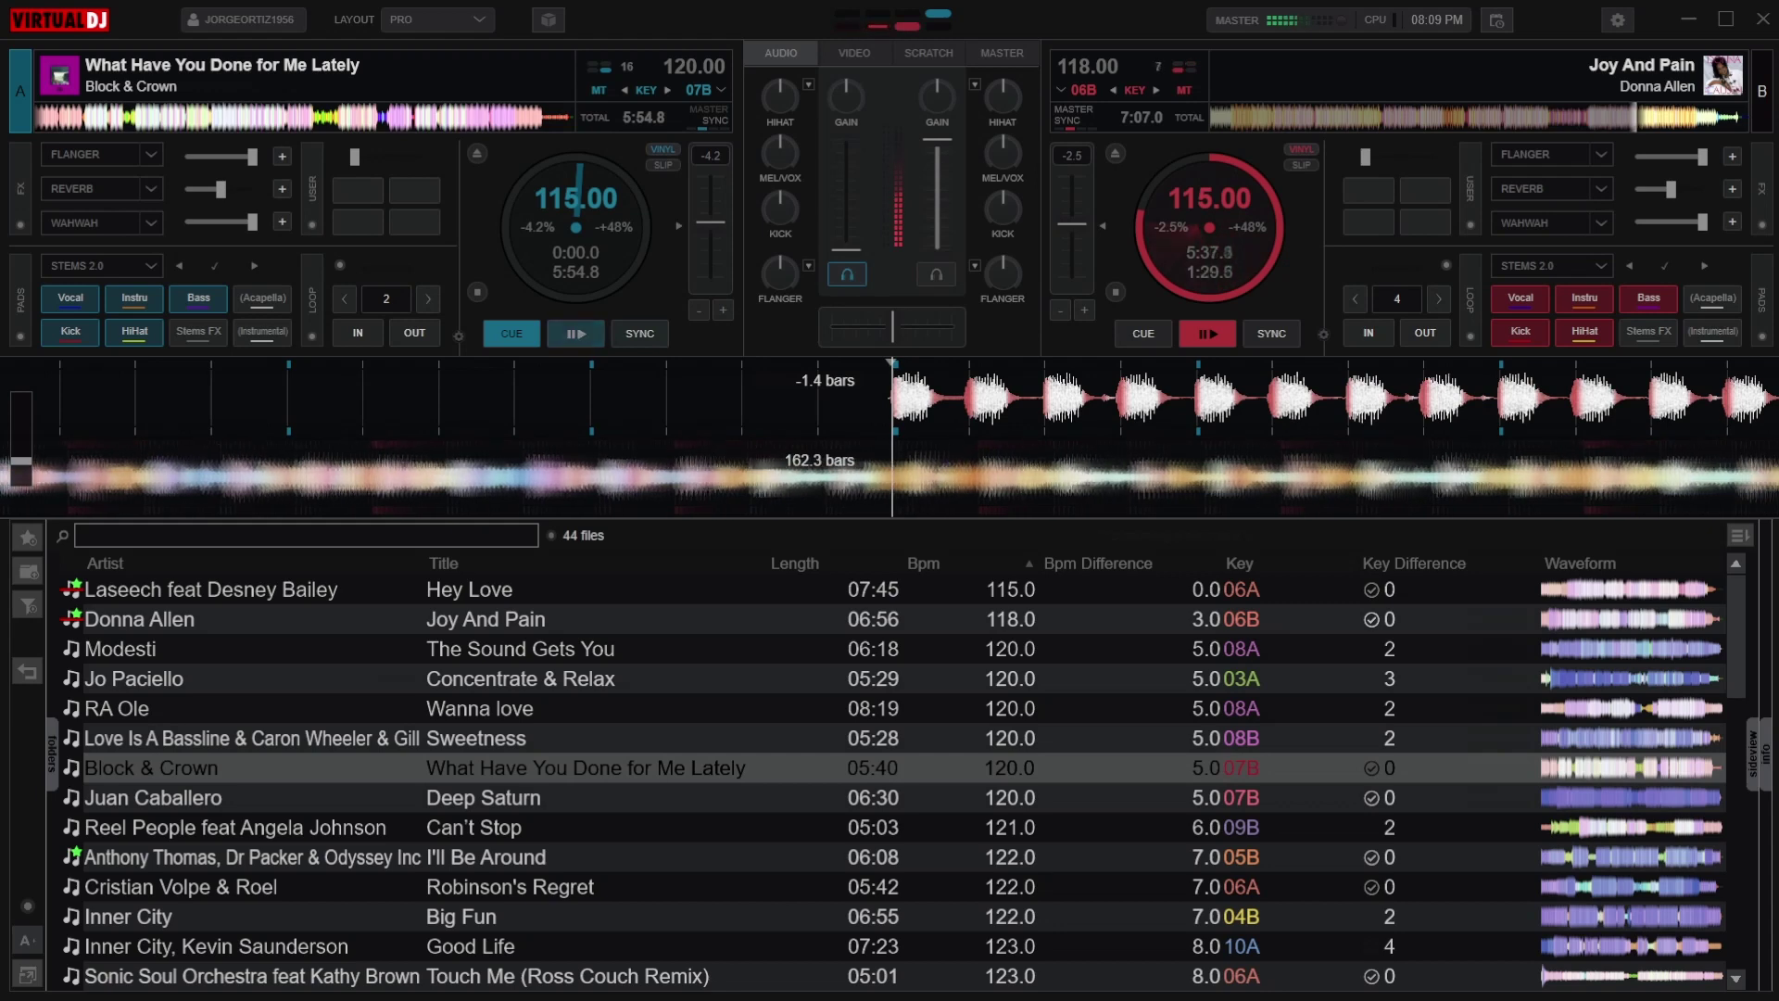
key("space")
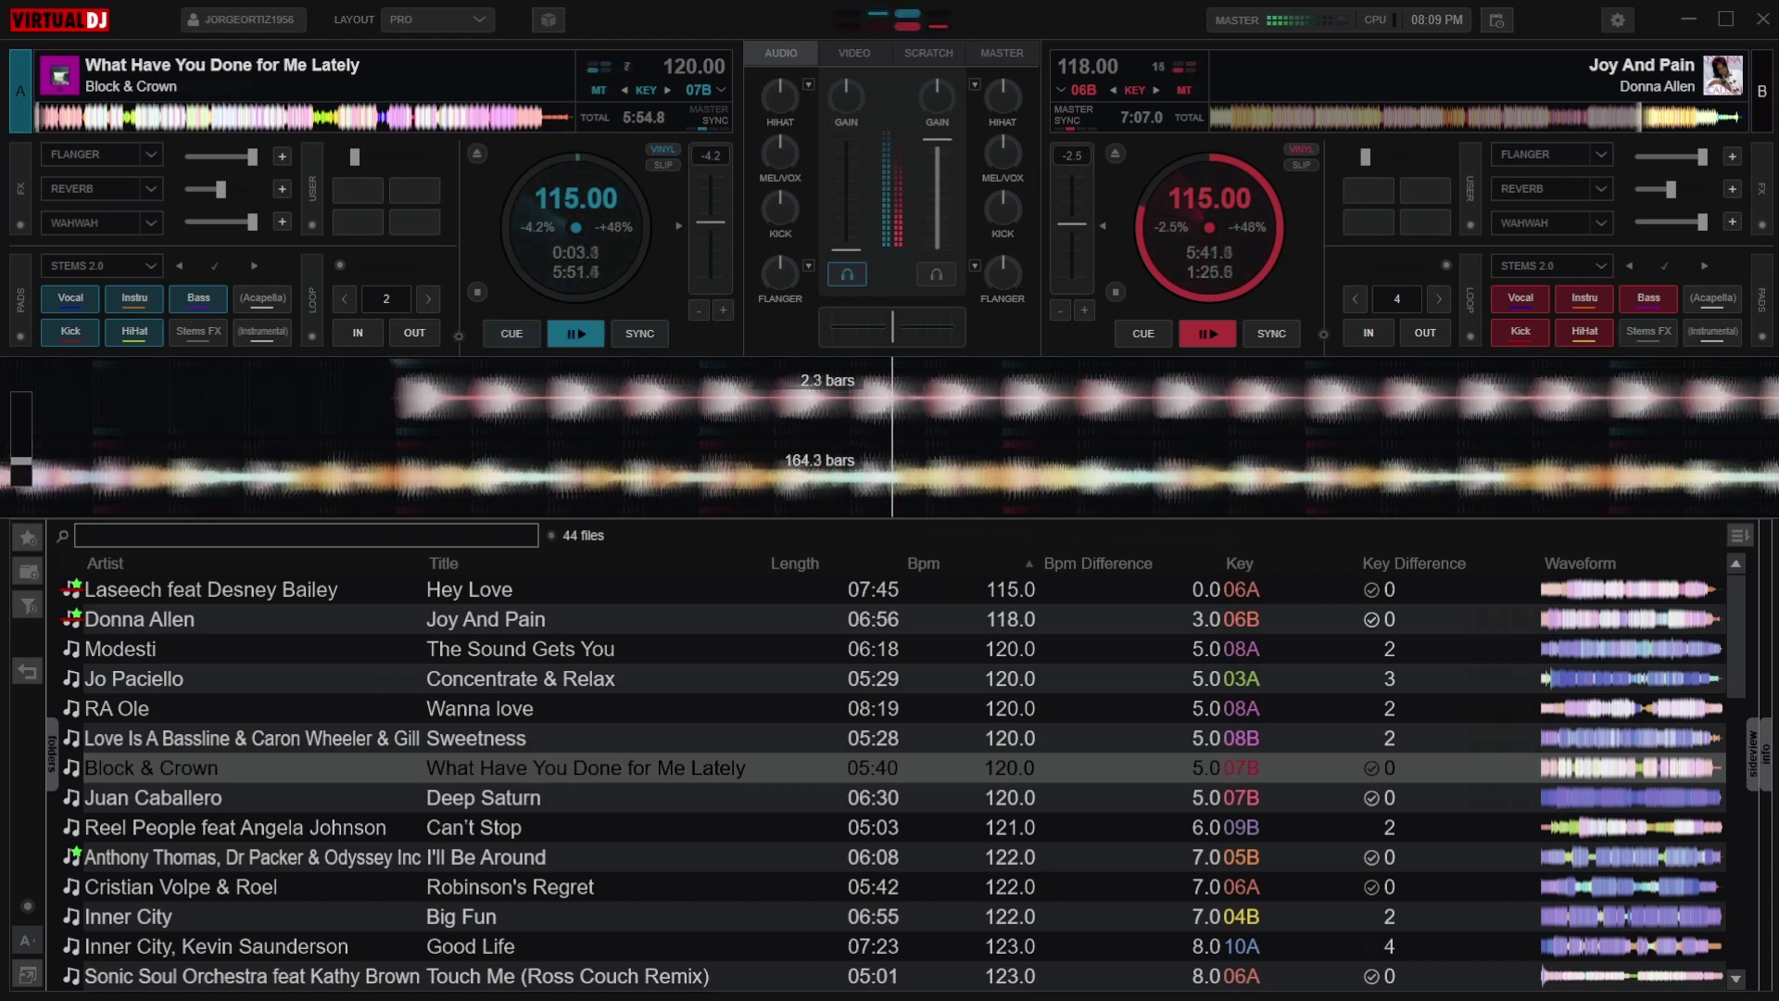
key("Home")
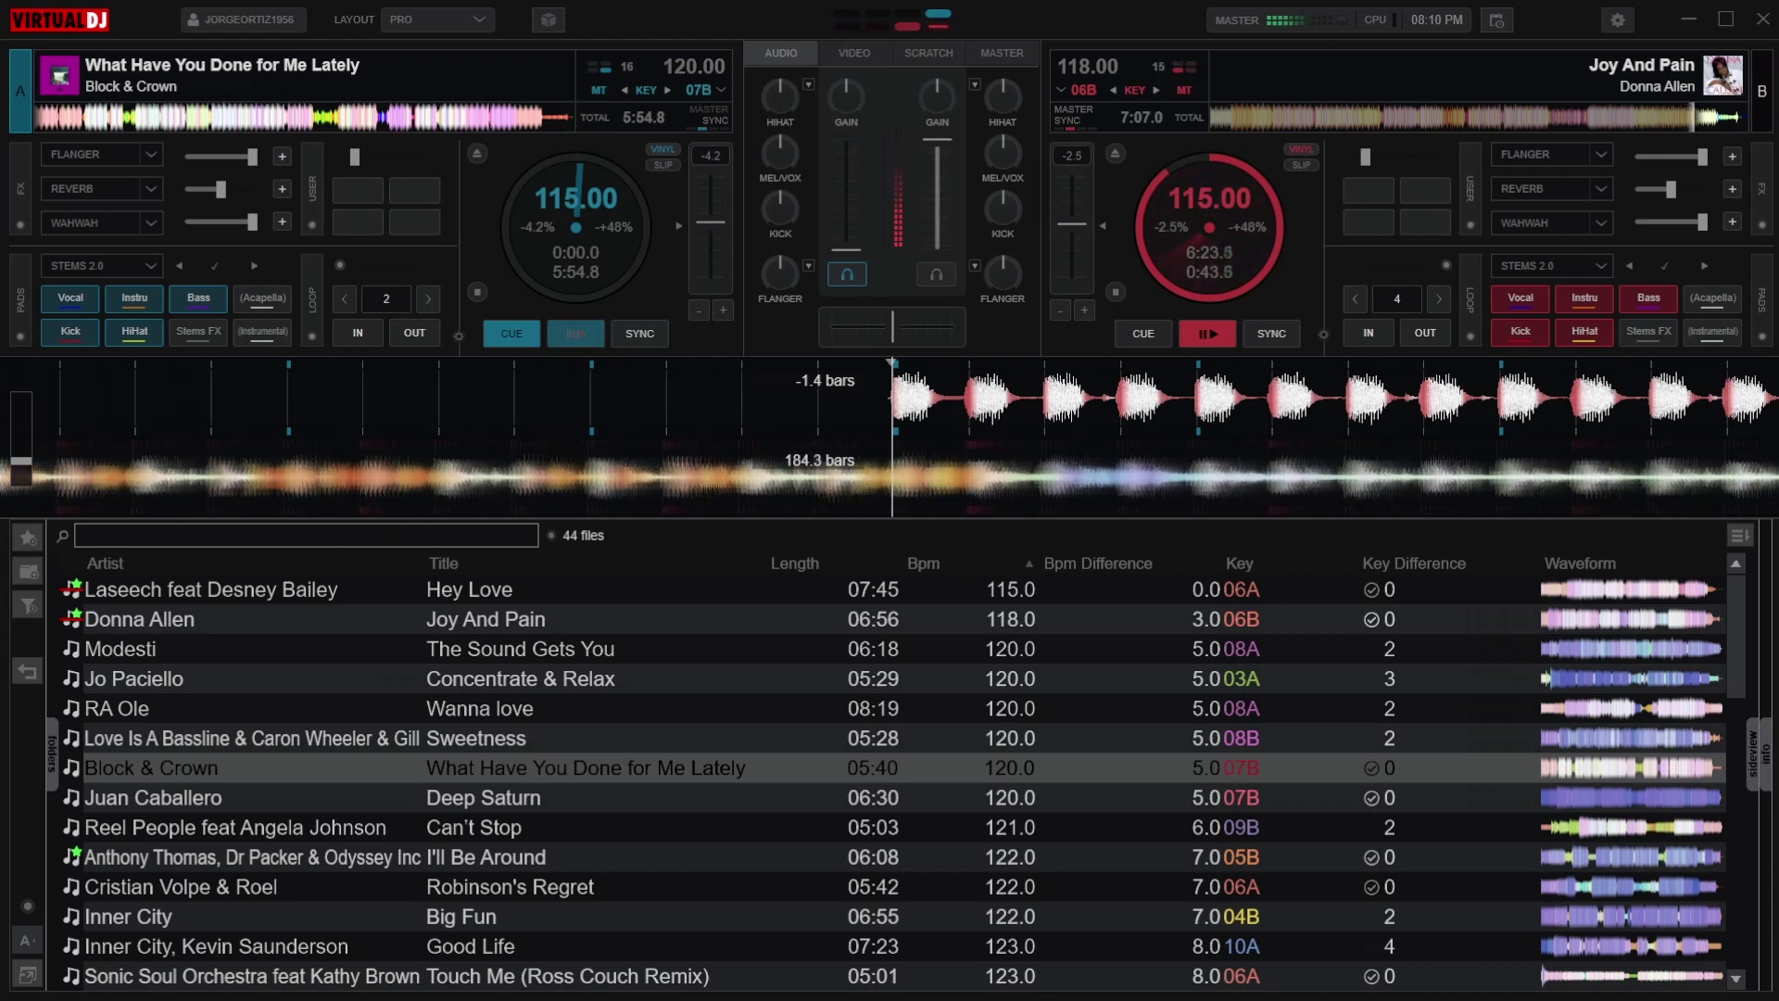
key("space")
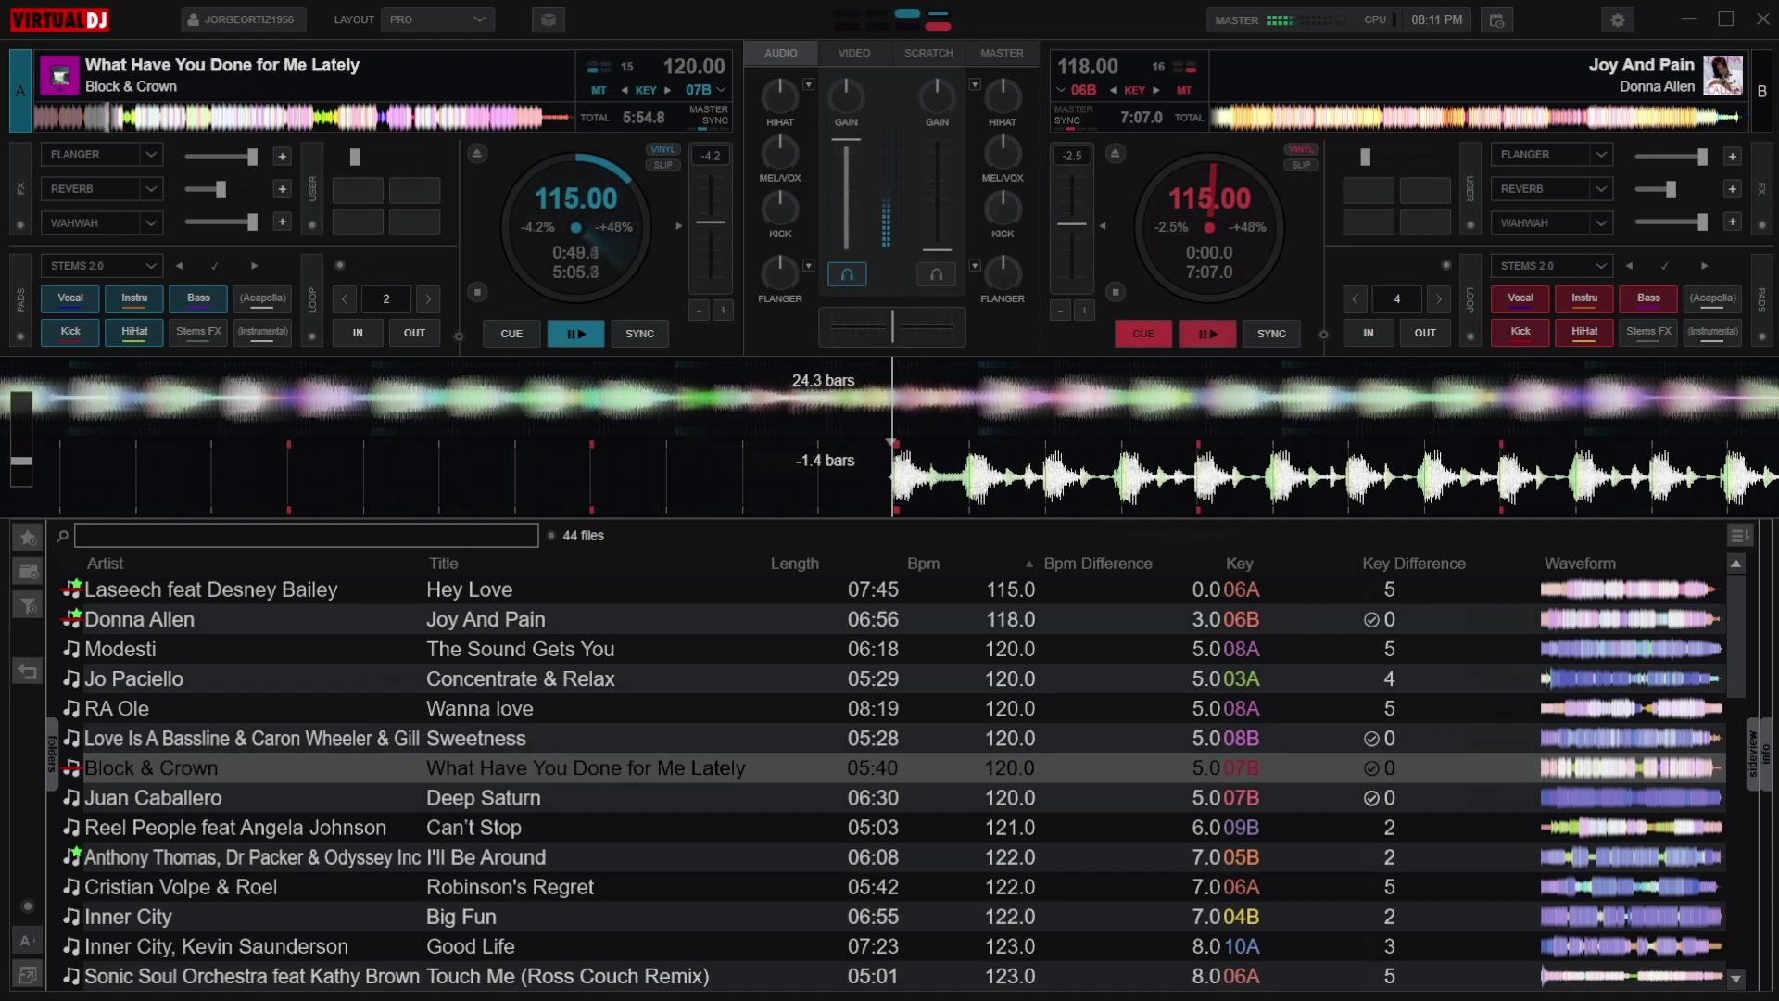
- Load "Sweetness" onto deck B and preview its opening
left_click(250, 737)
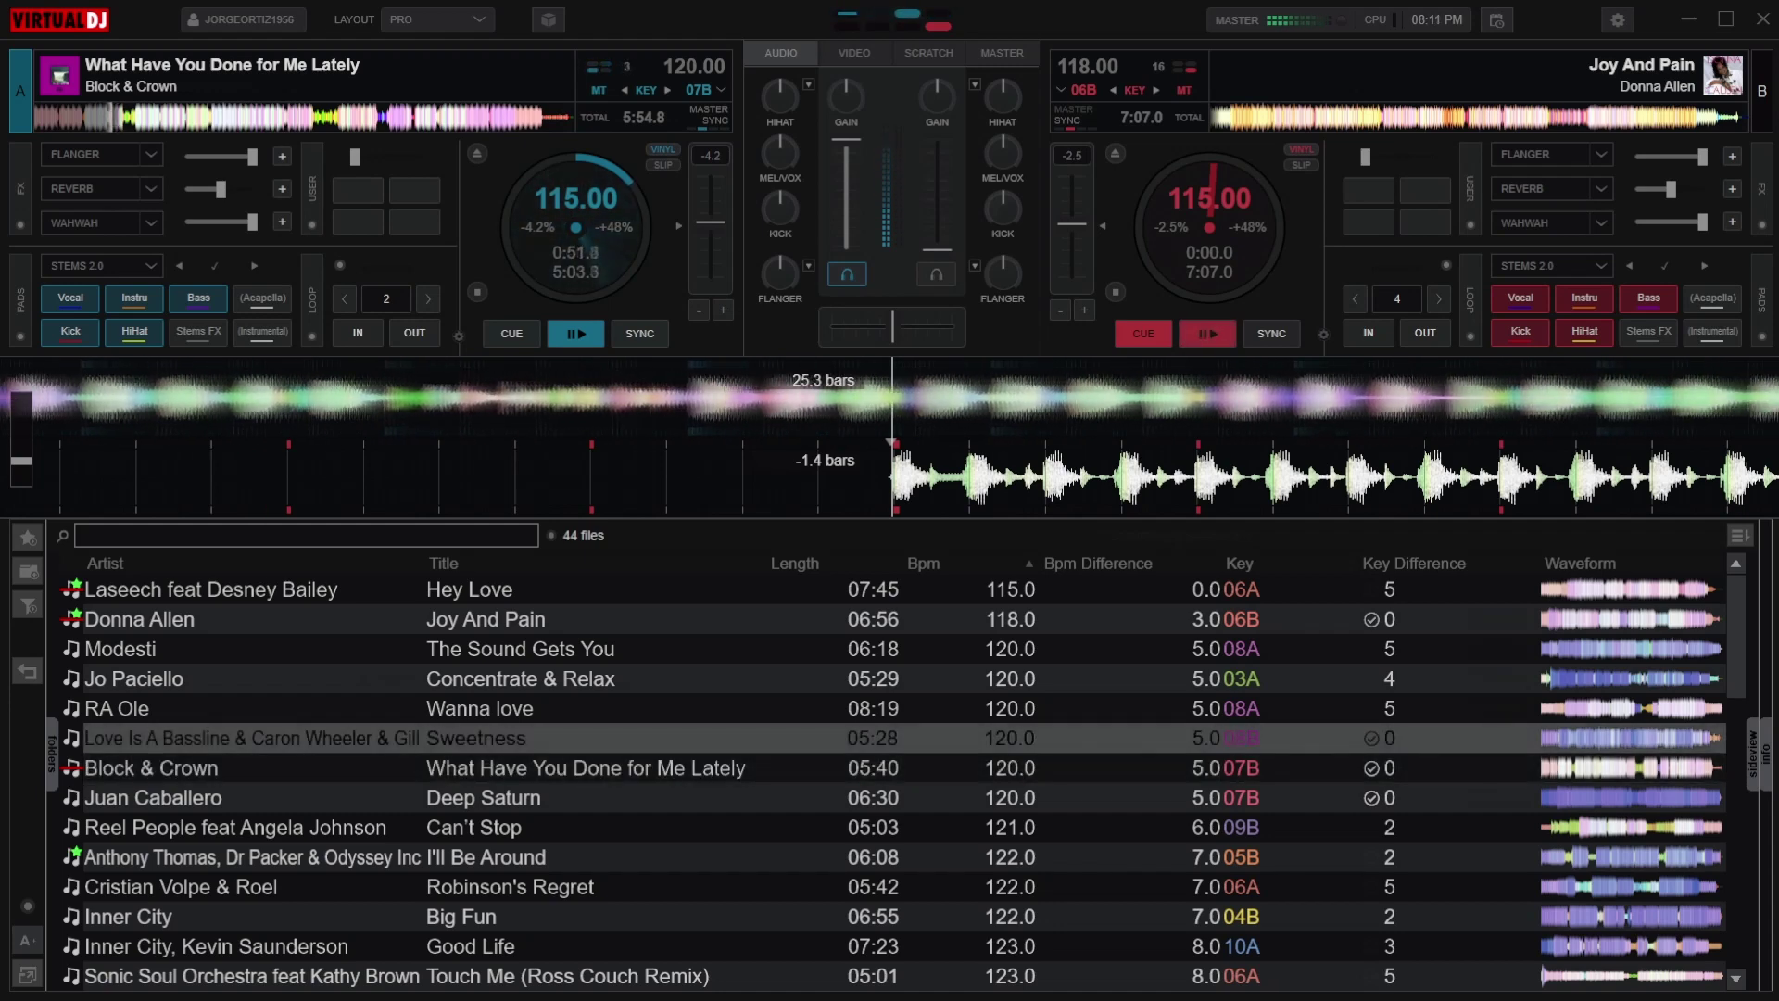
key("ctrl+Right")
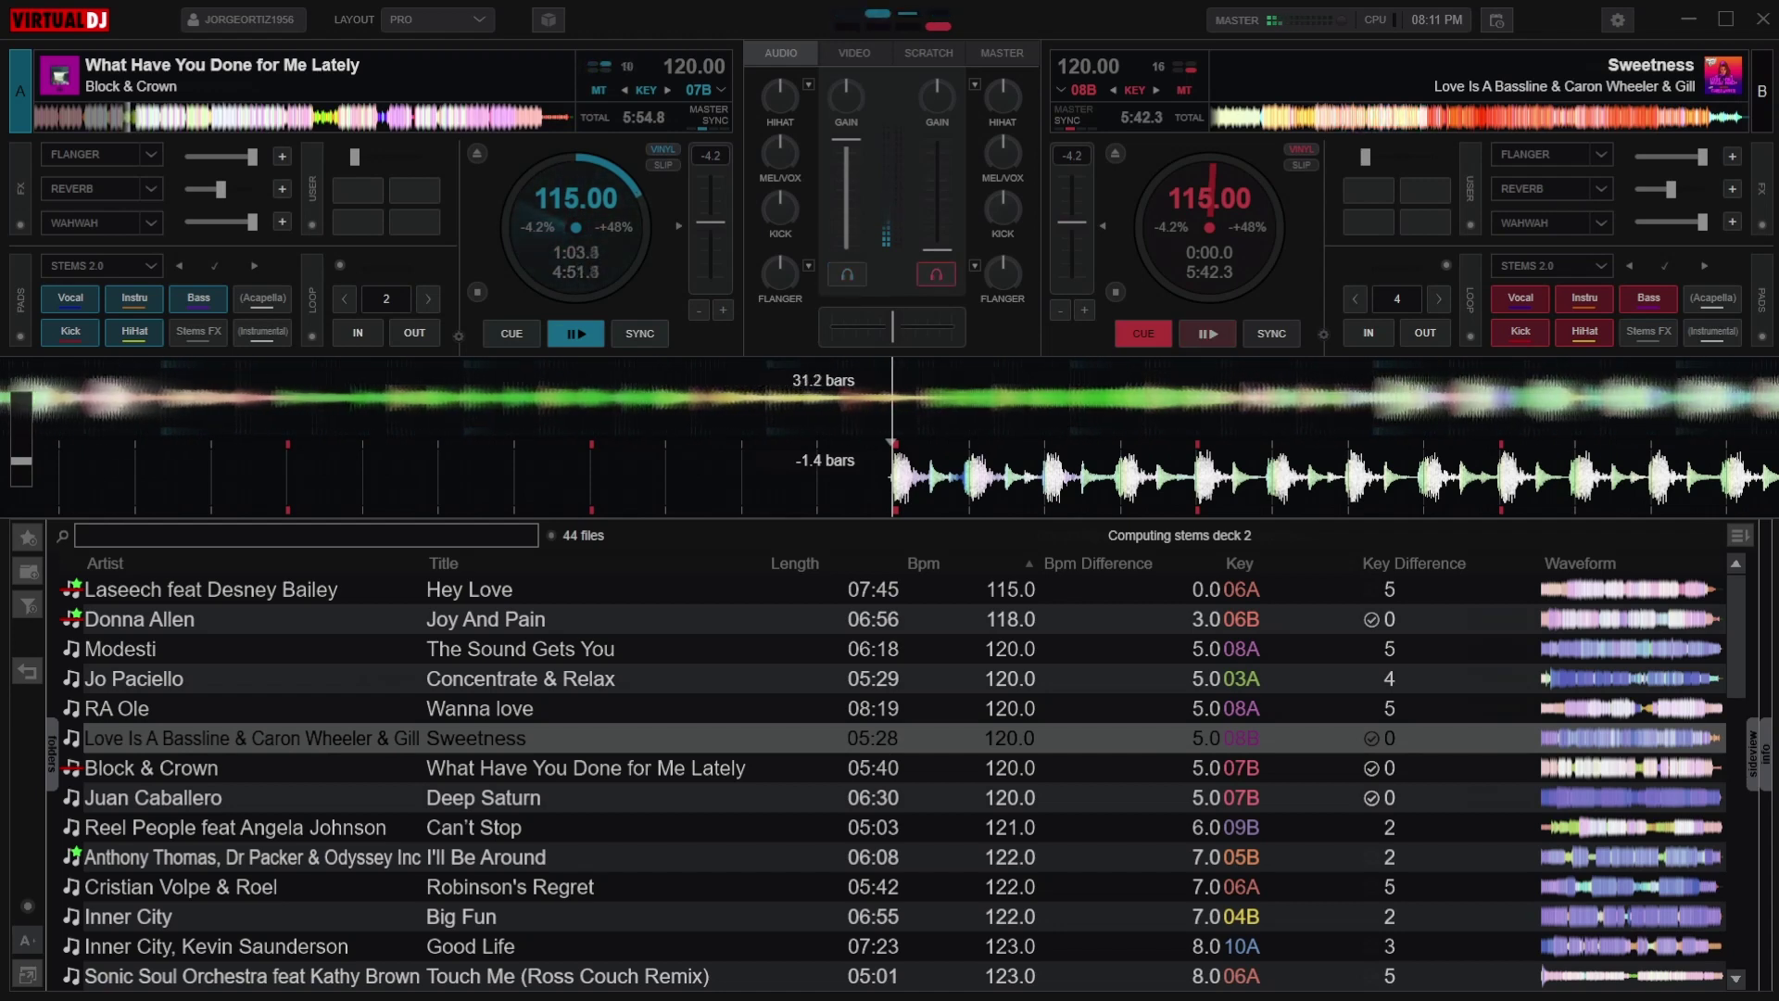
key("space")
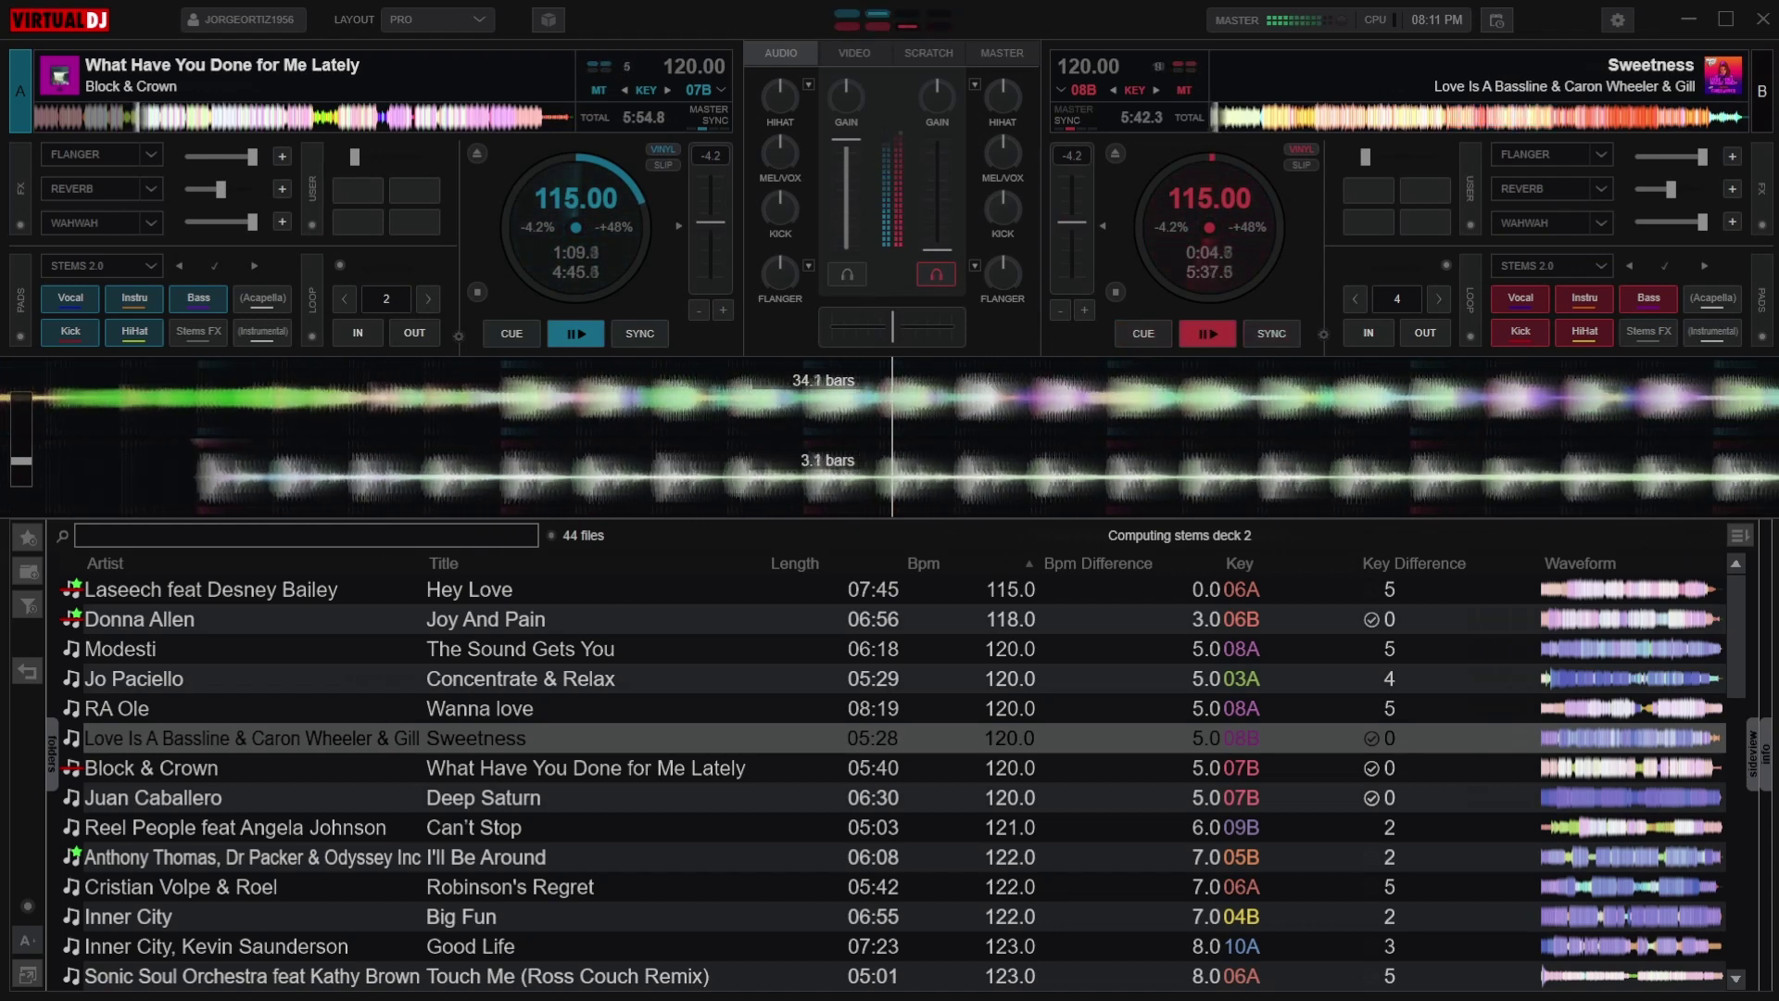
key("space")
- Load "Deep Saturn" onto deck B
key("Down")
key("Down")
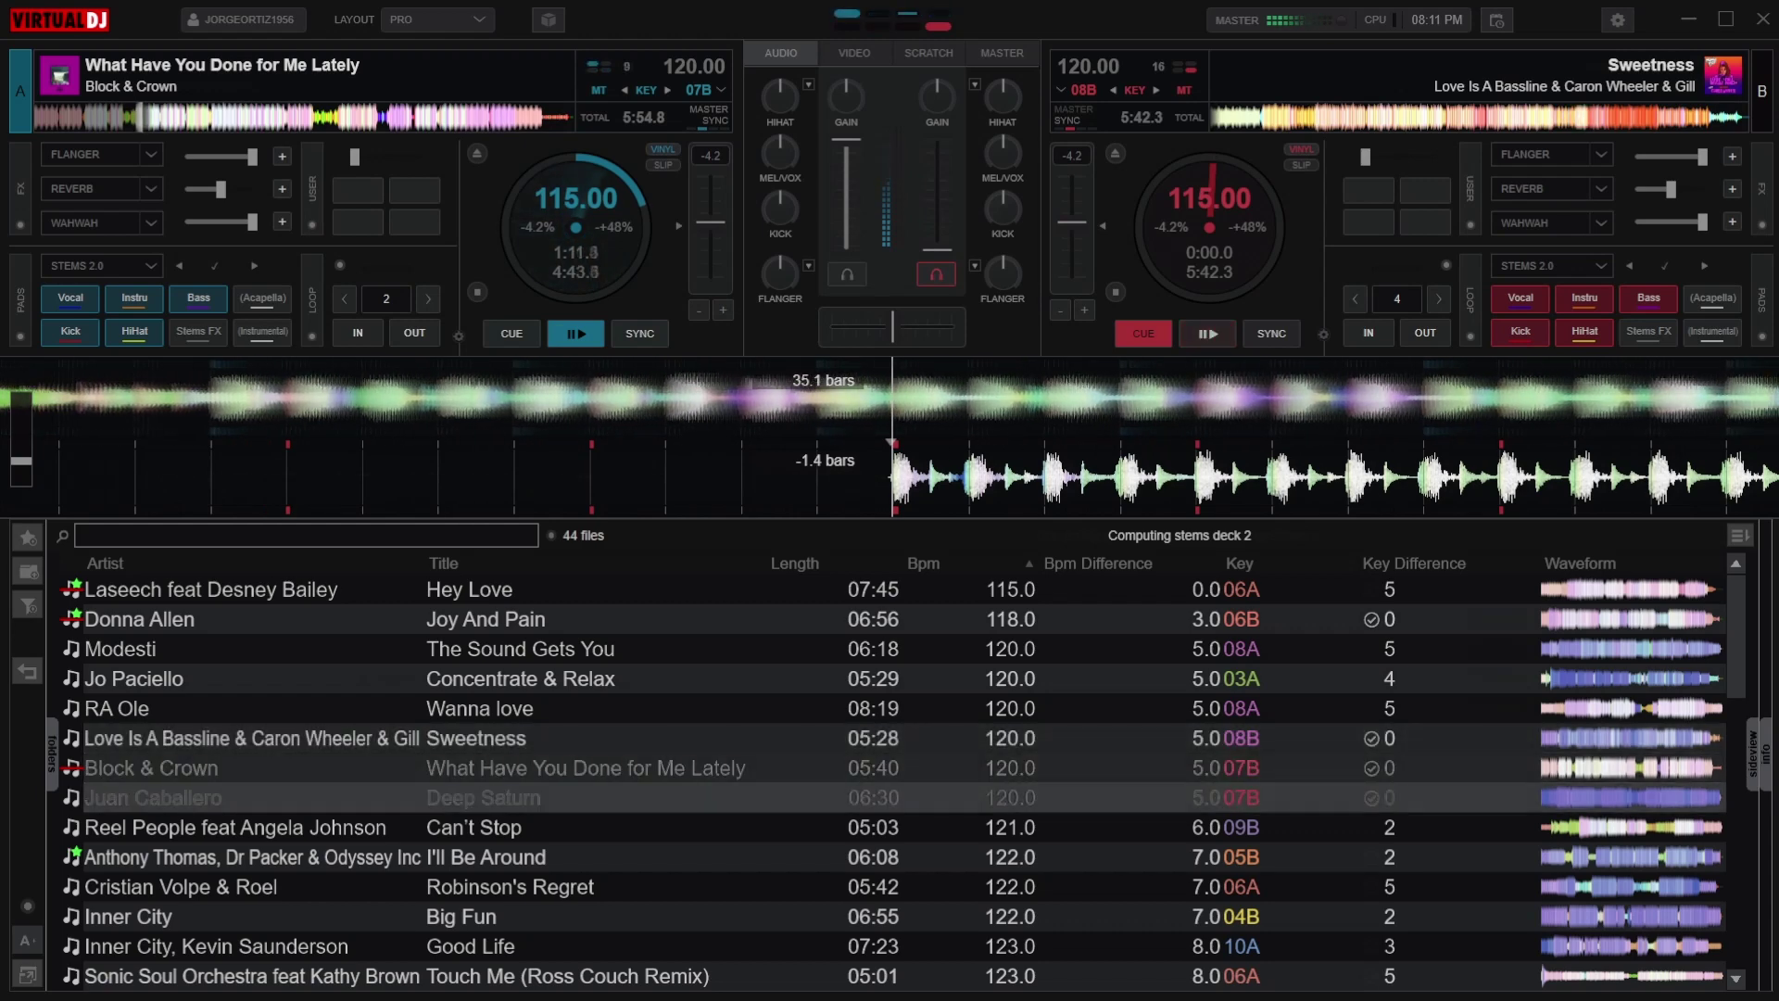
key("Right")
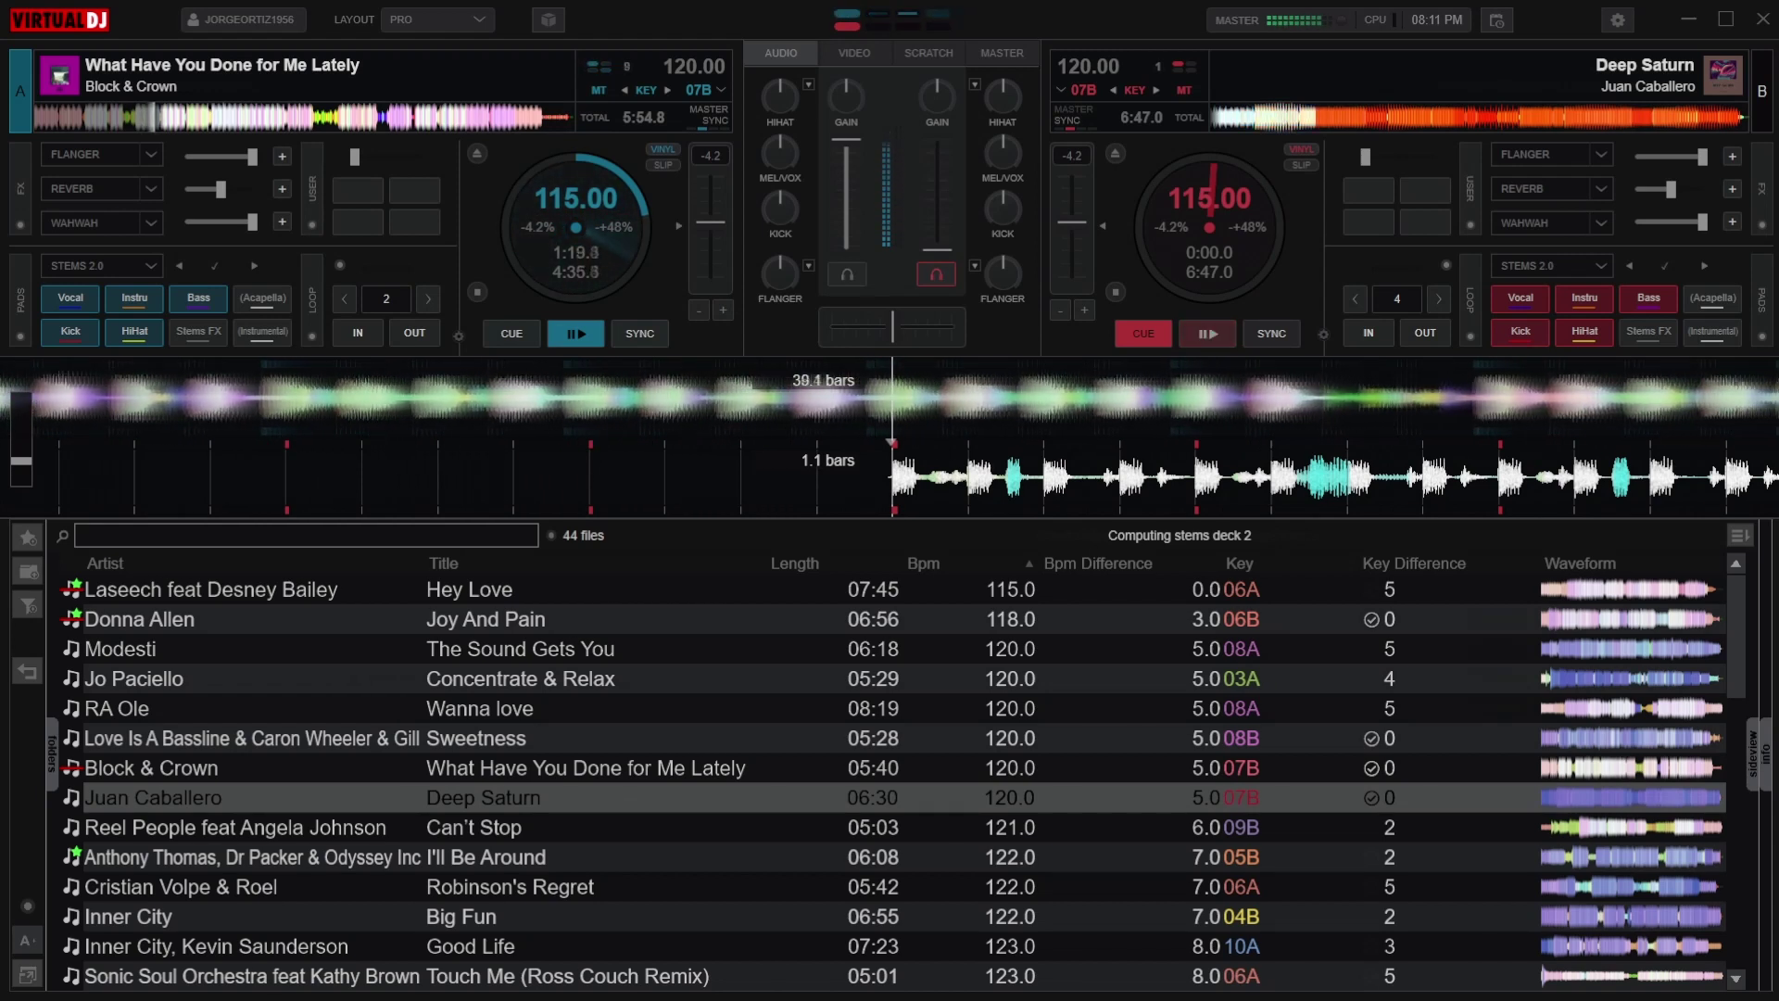
- Preview the opening of "Deep Saturn", return it to its cue point, and start it on deck B for the transition
key("space")
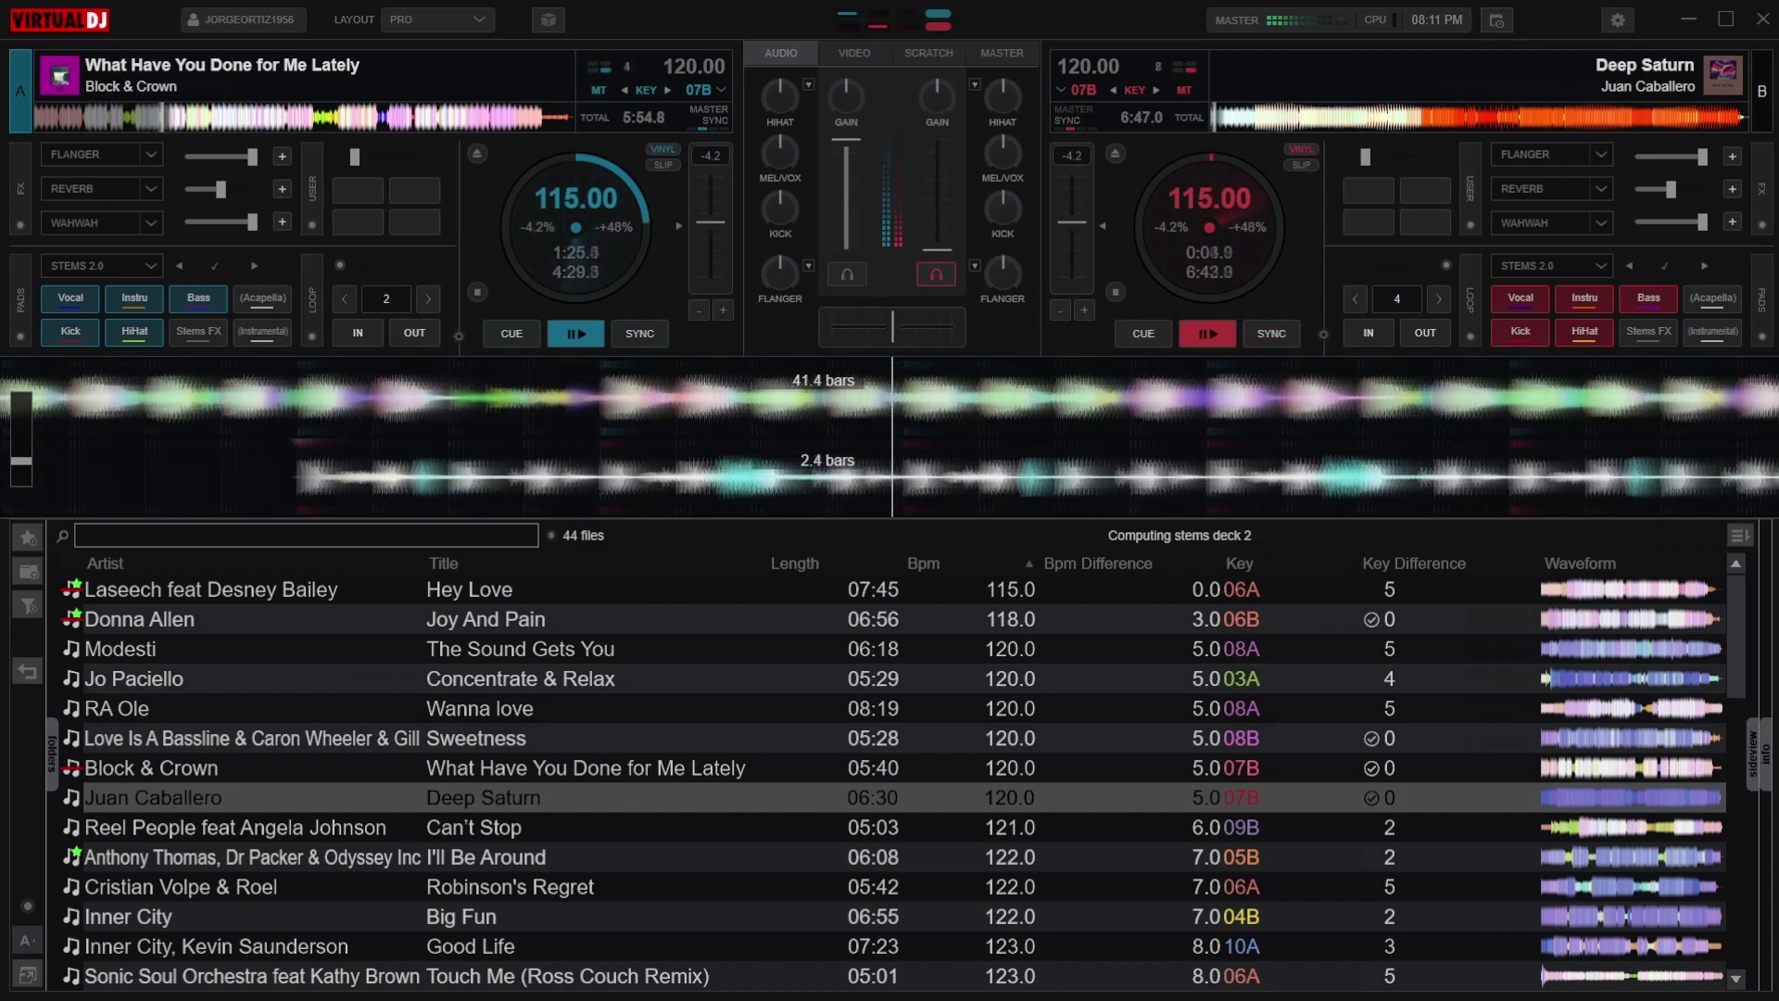
key("c")
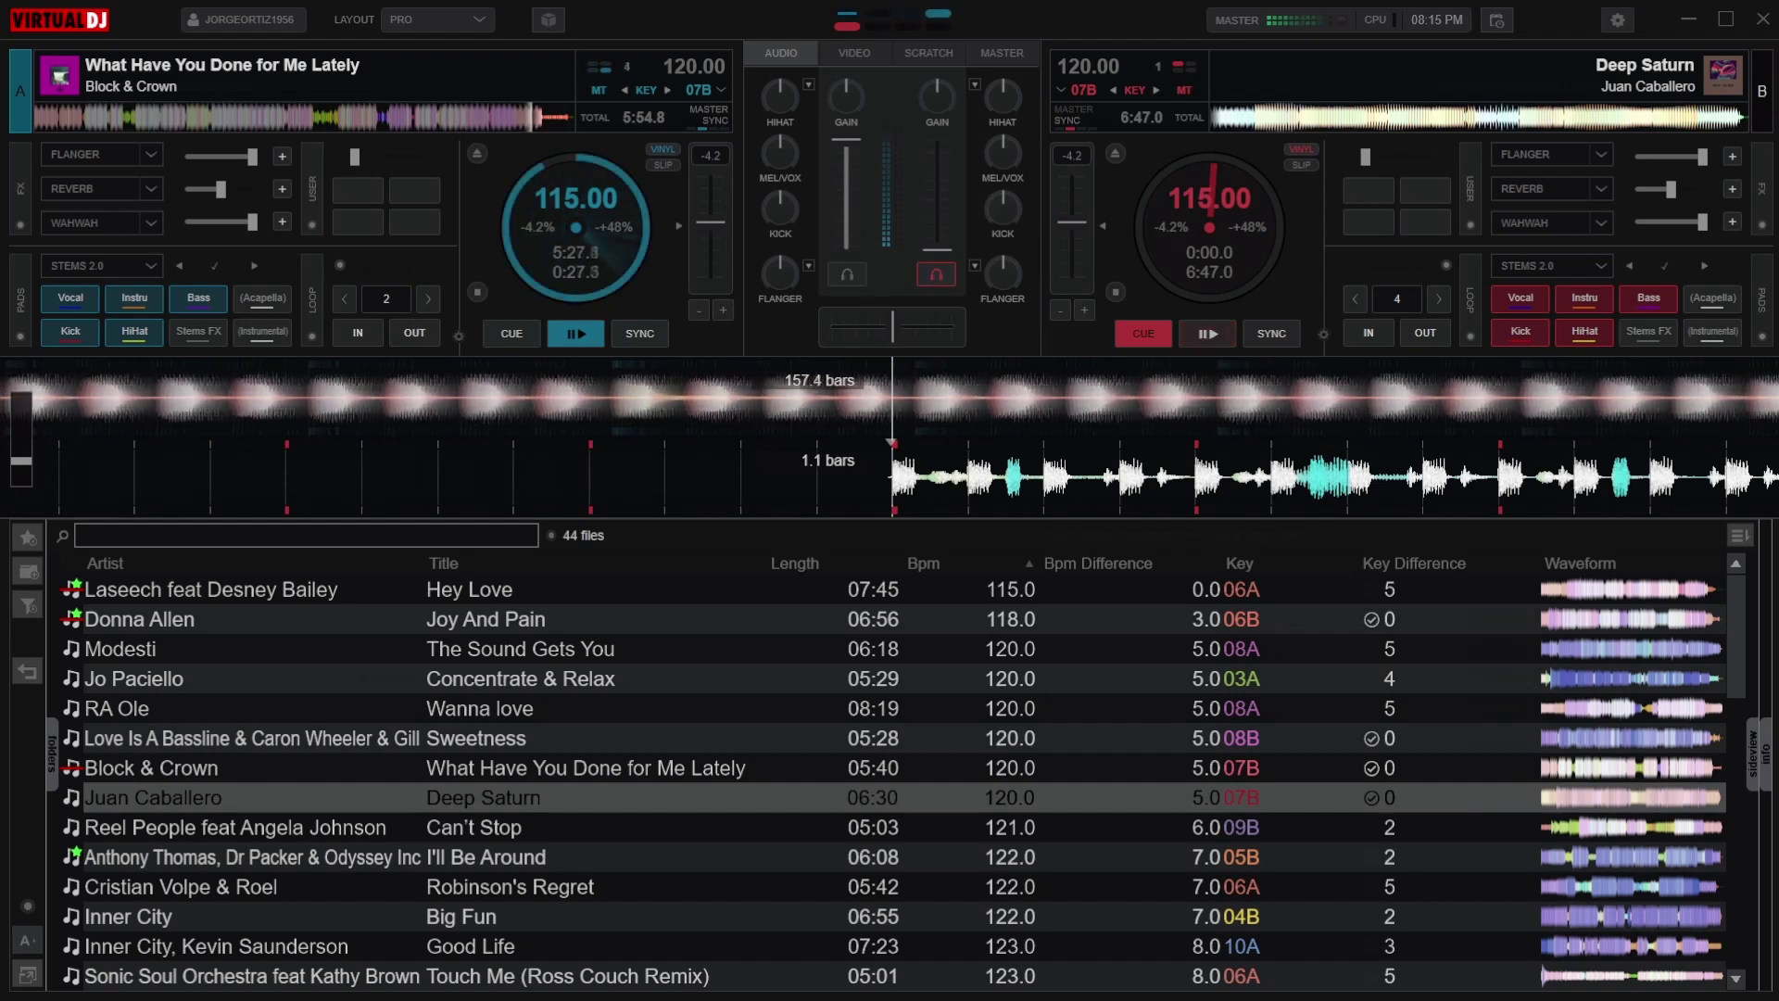
key("space")
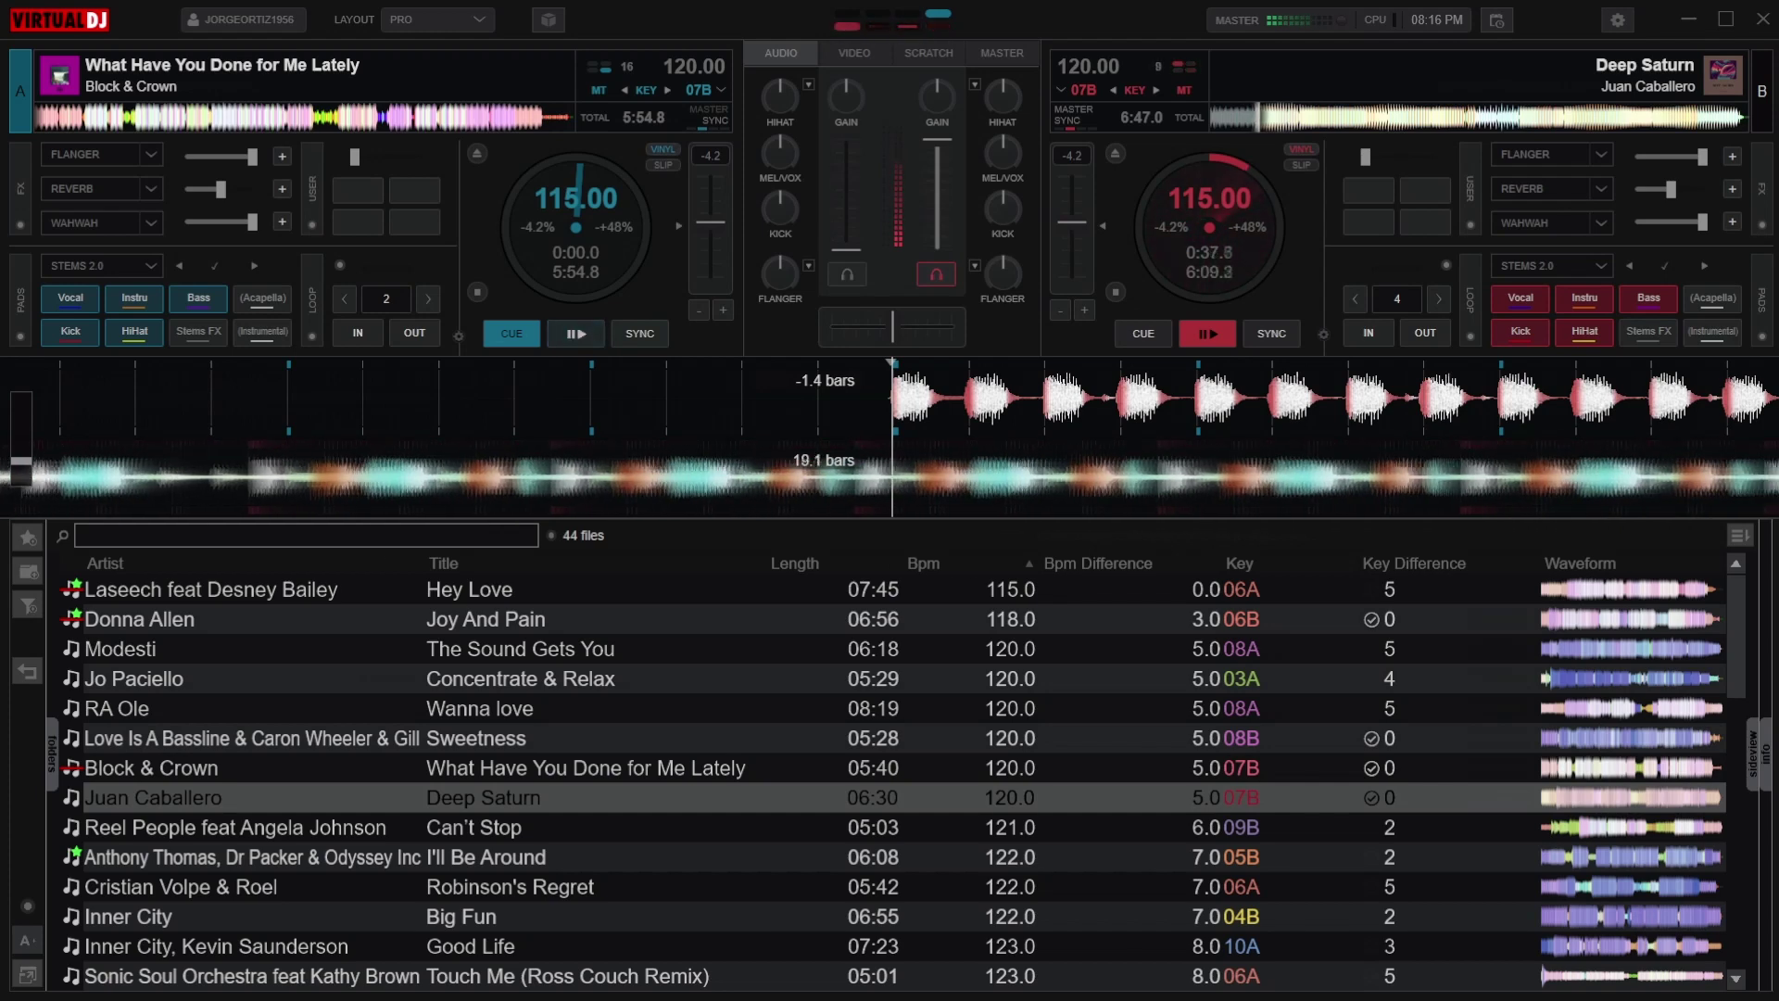
- Load "Sweetness" onto deck A
key("Up")
key("Up")
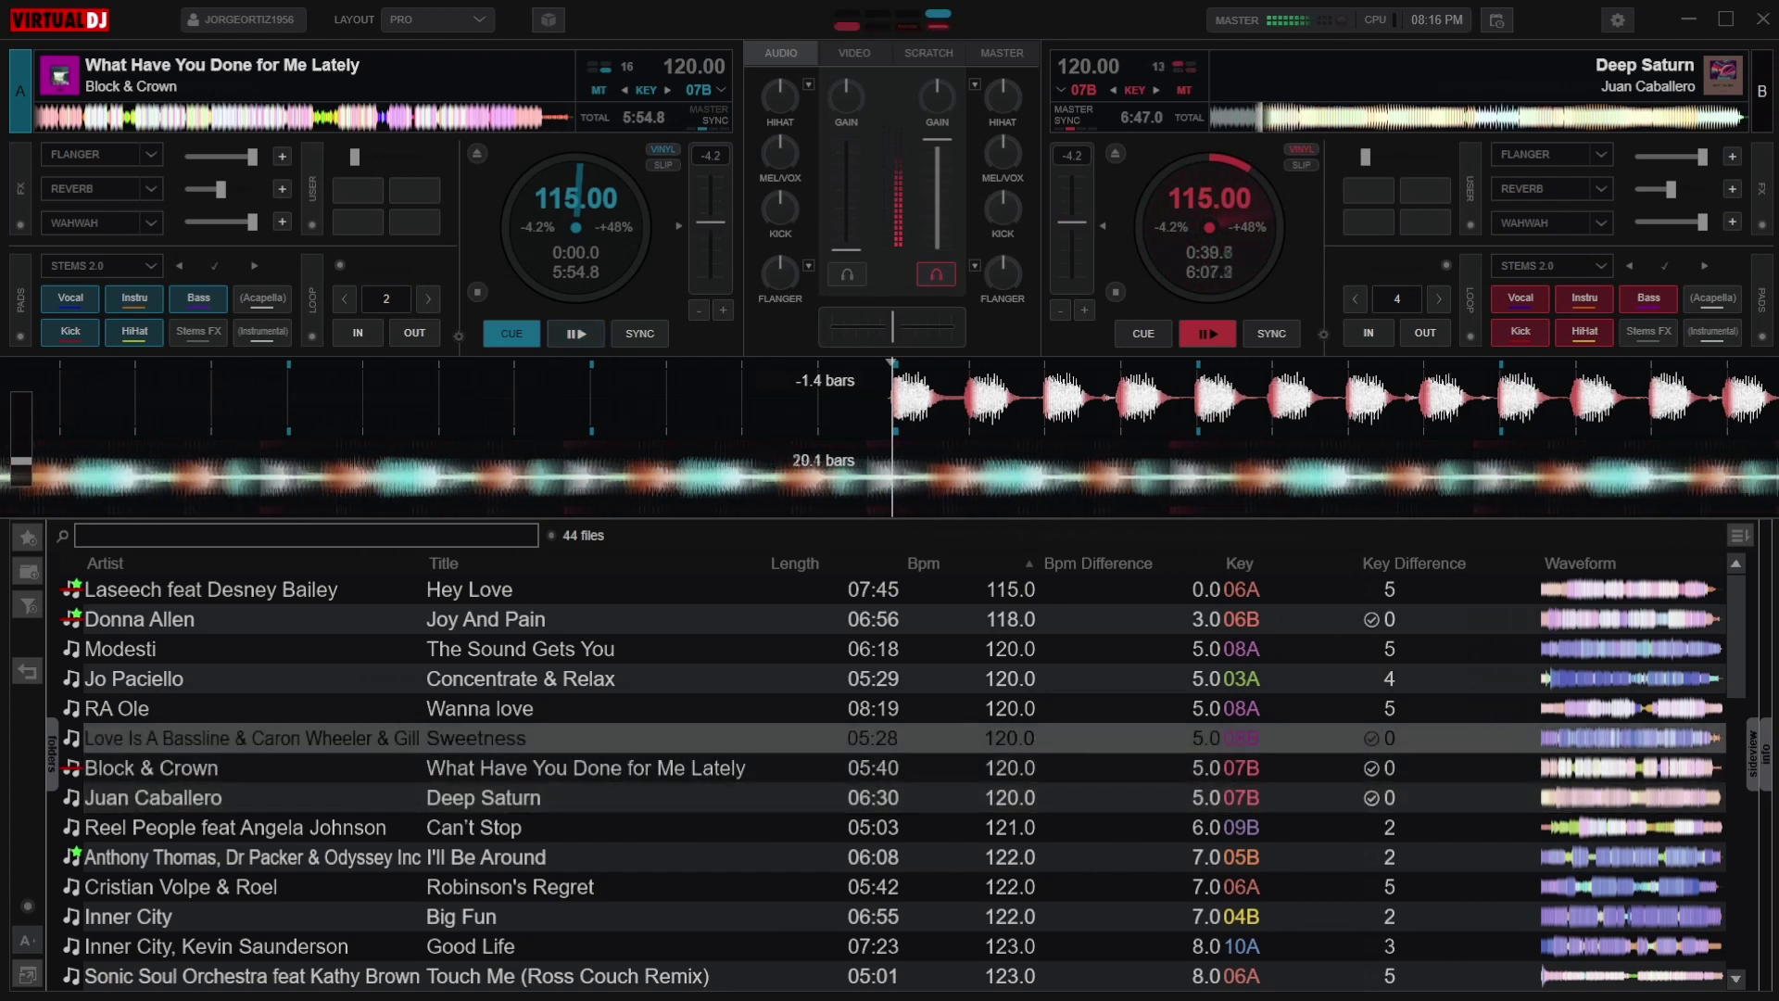
key("Left")
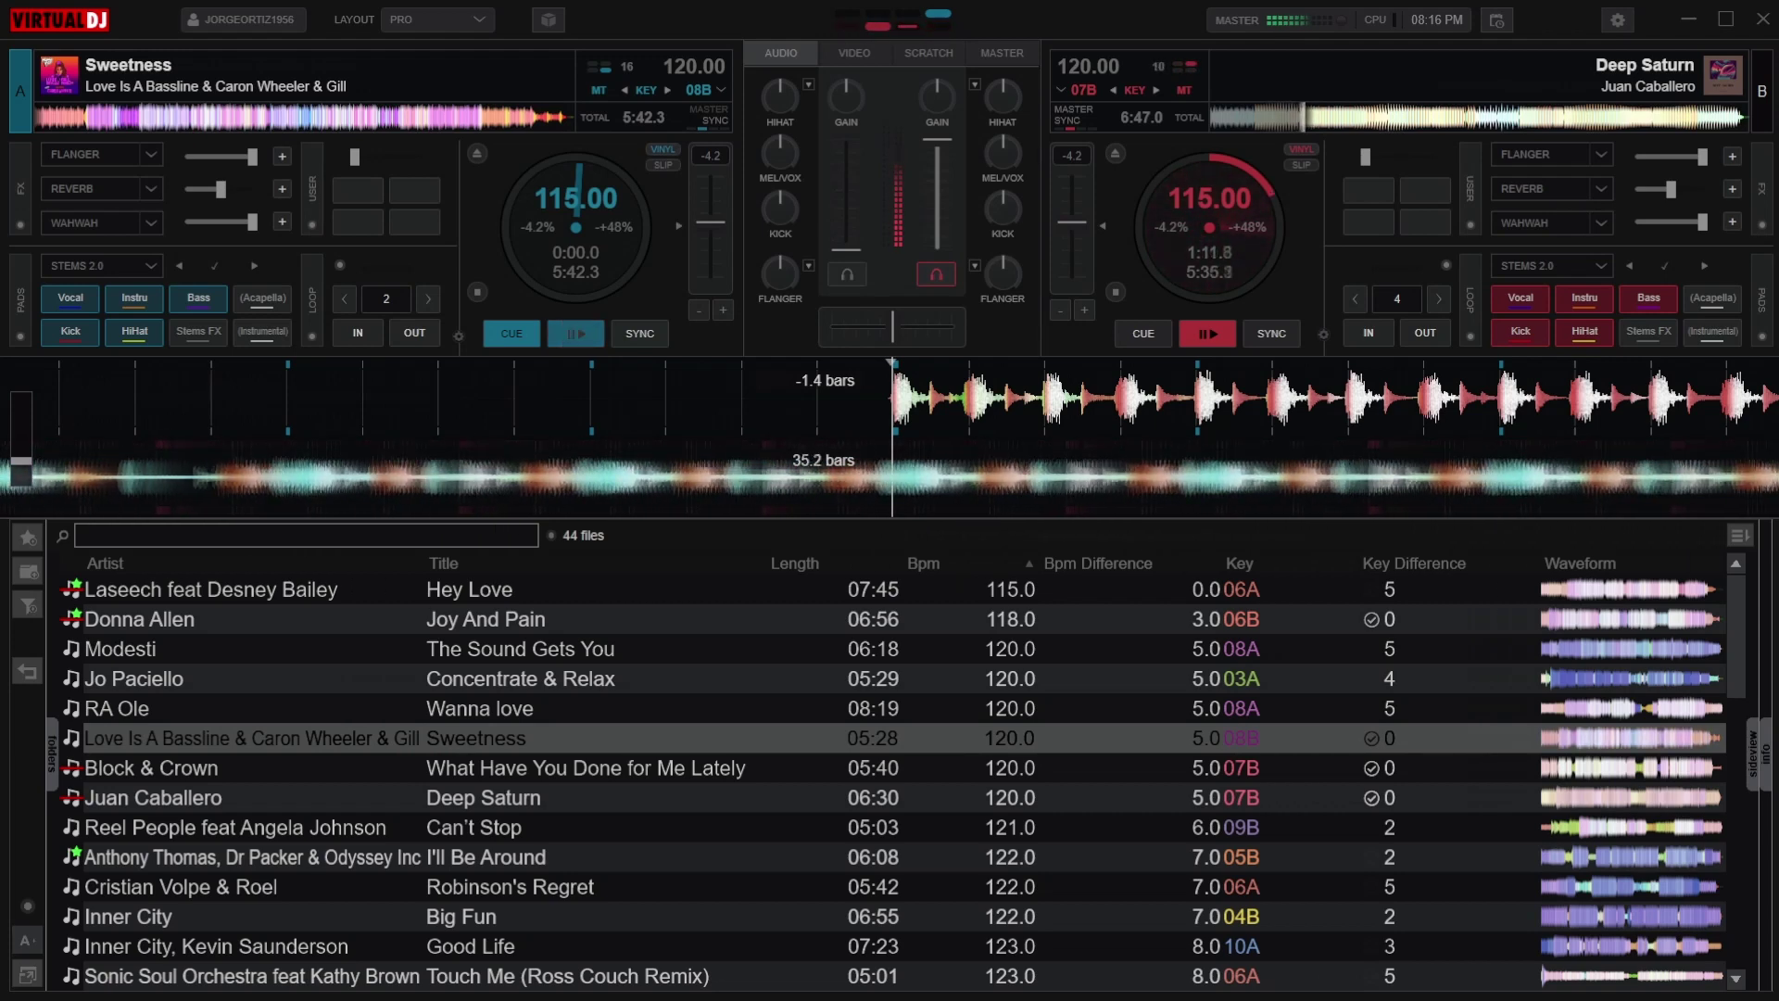
scroll(889, 888, "down", 3)
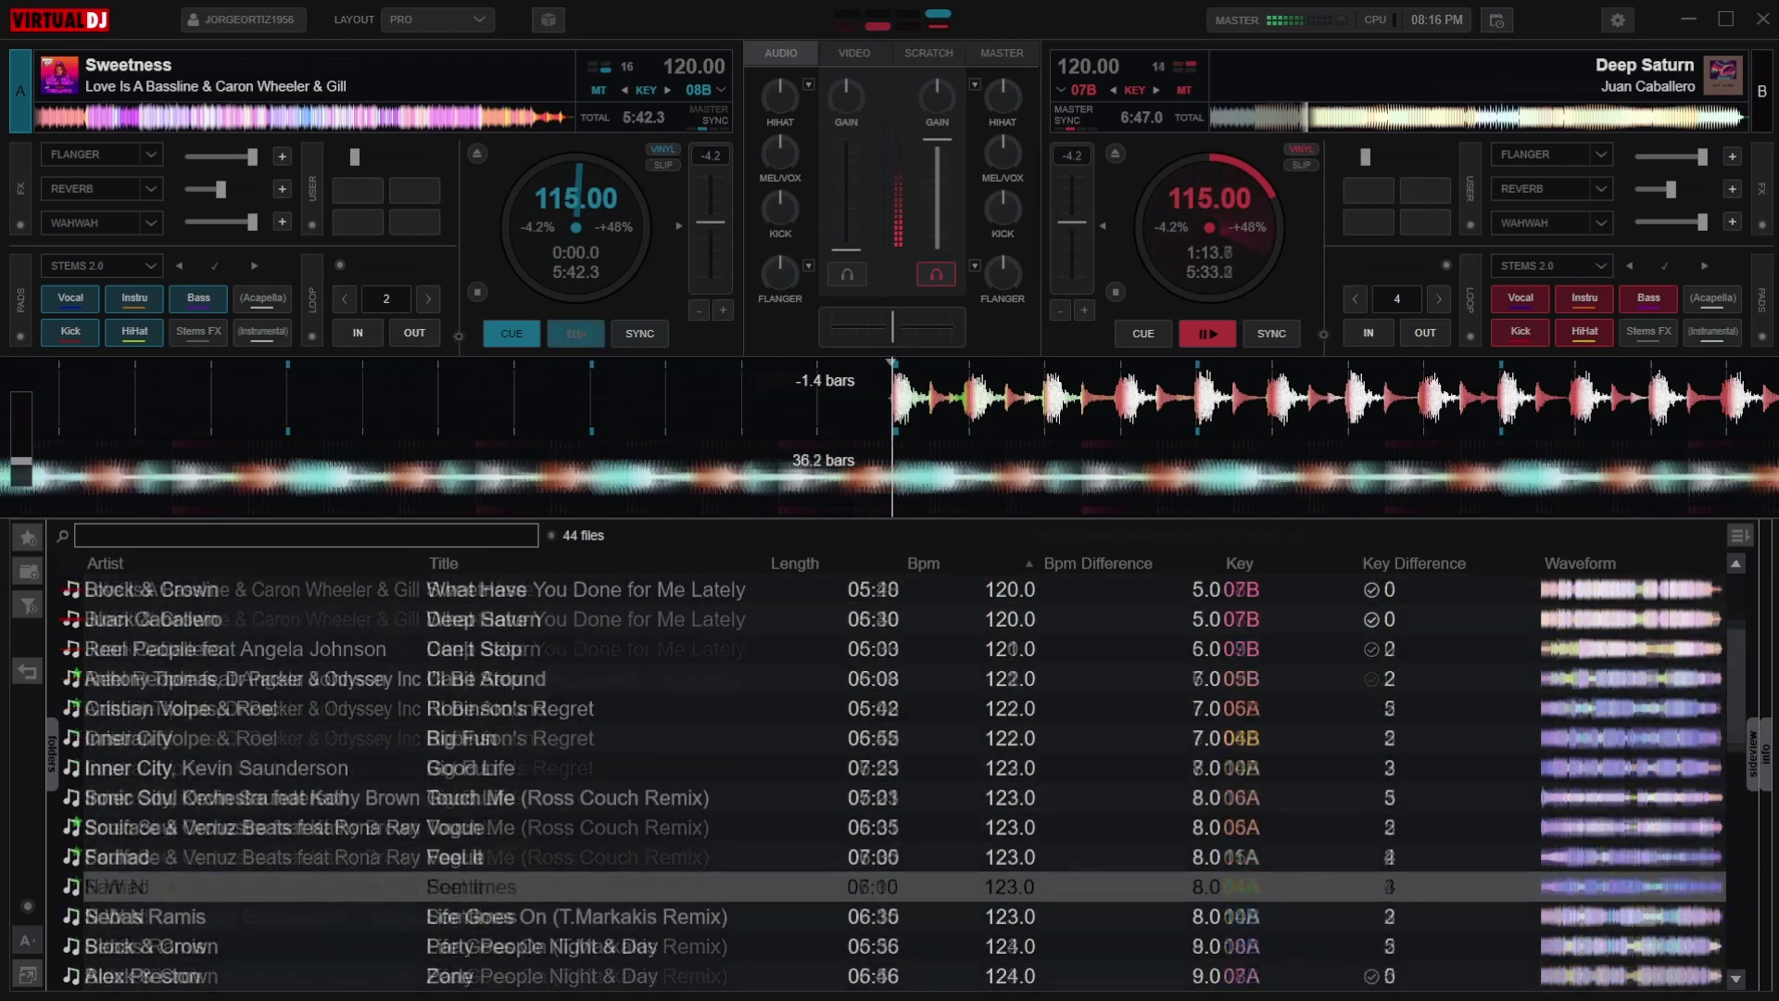
scroll(890, 769, "down", 1)
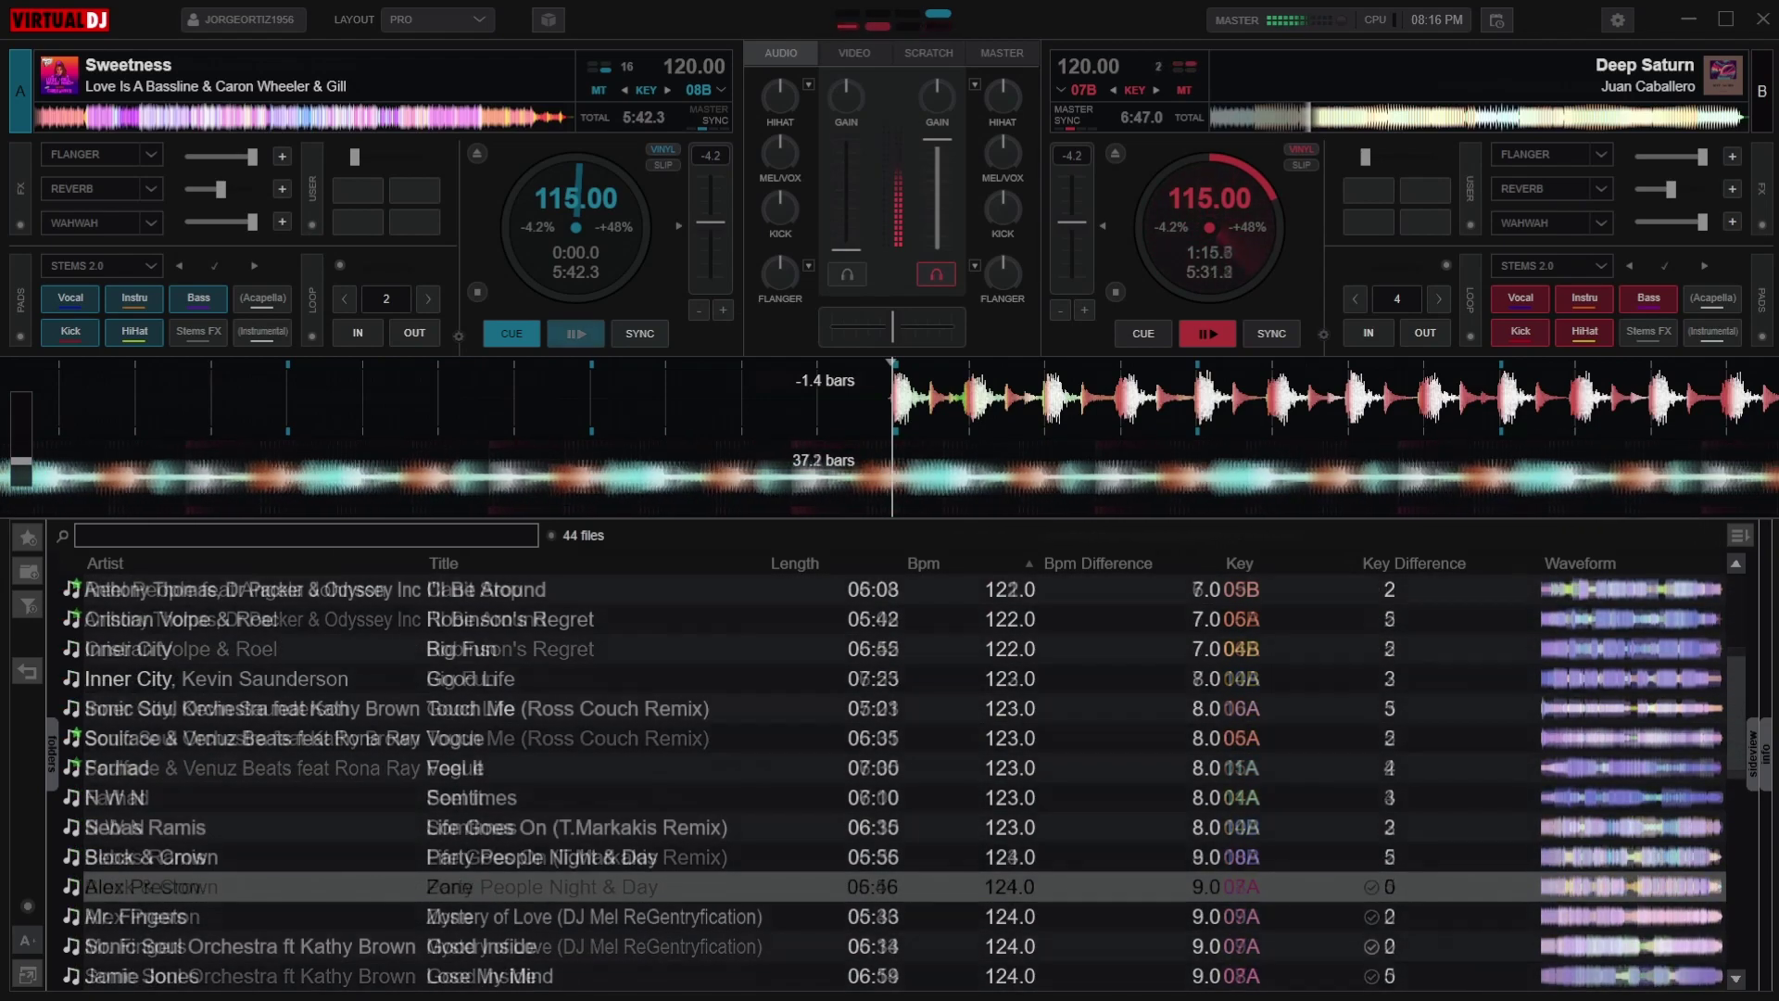
scroll(890, 769, "up", 3)
scroll(890, 769, "up", 2)
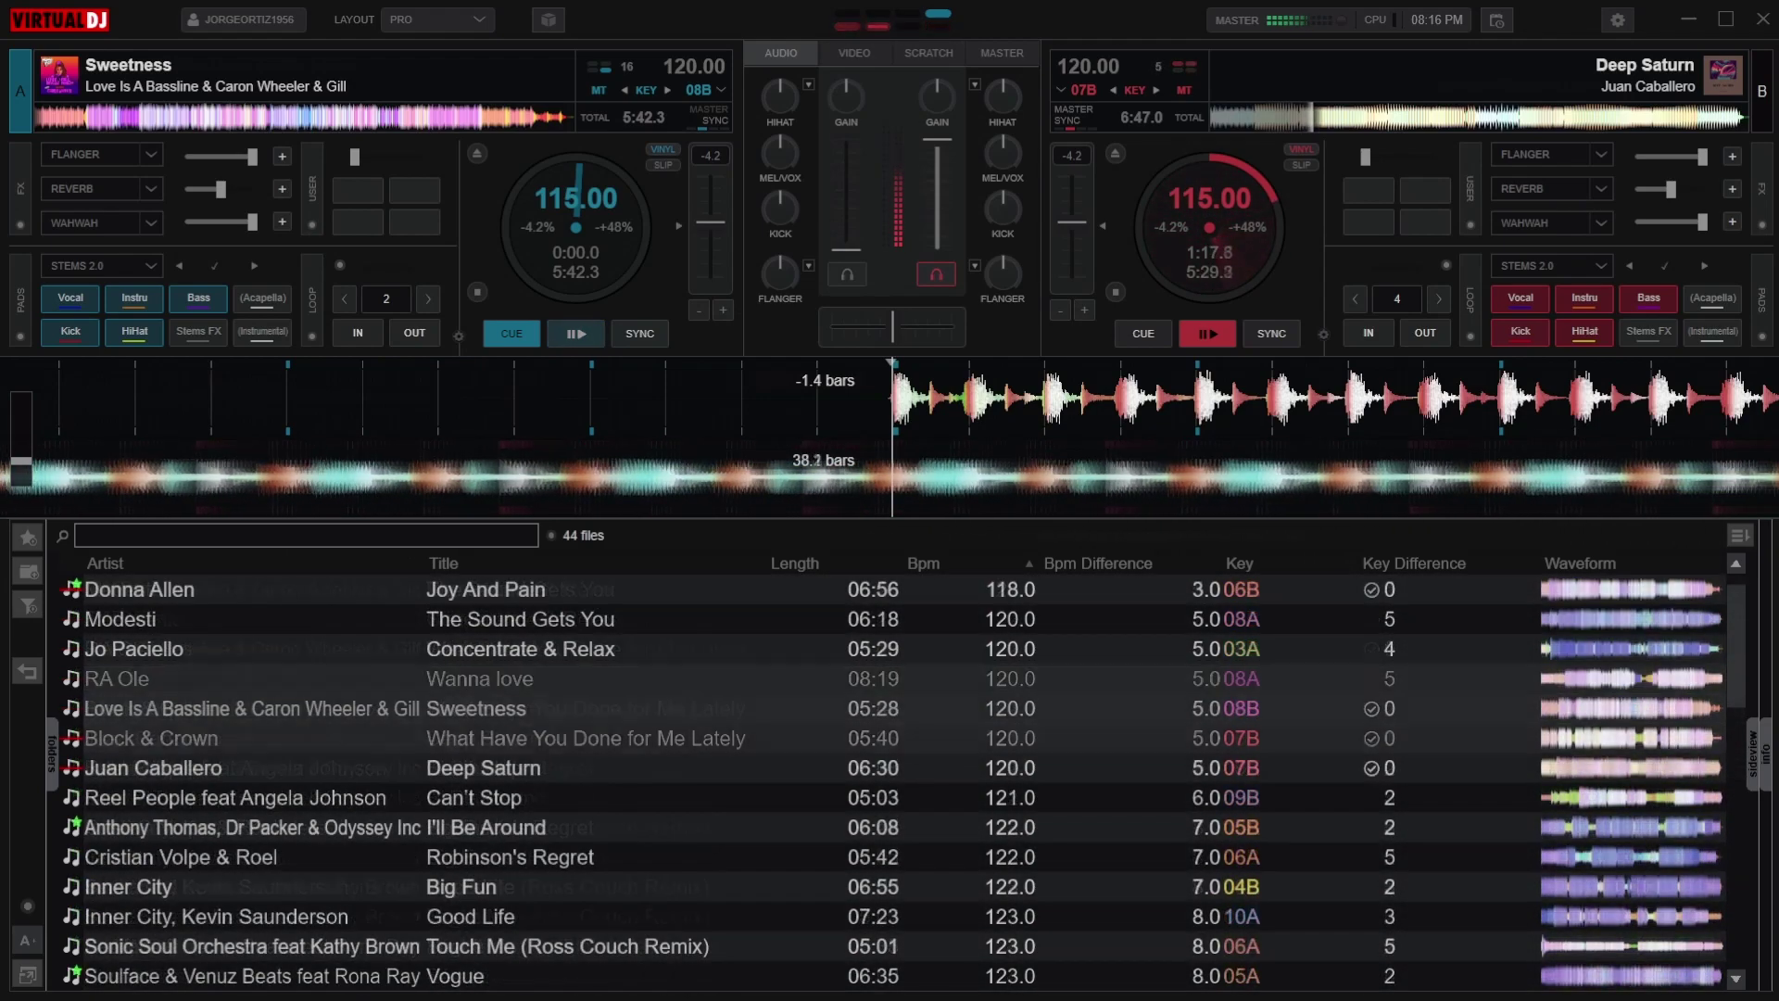
scroll(891, 768, "down", 1)
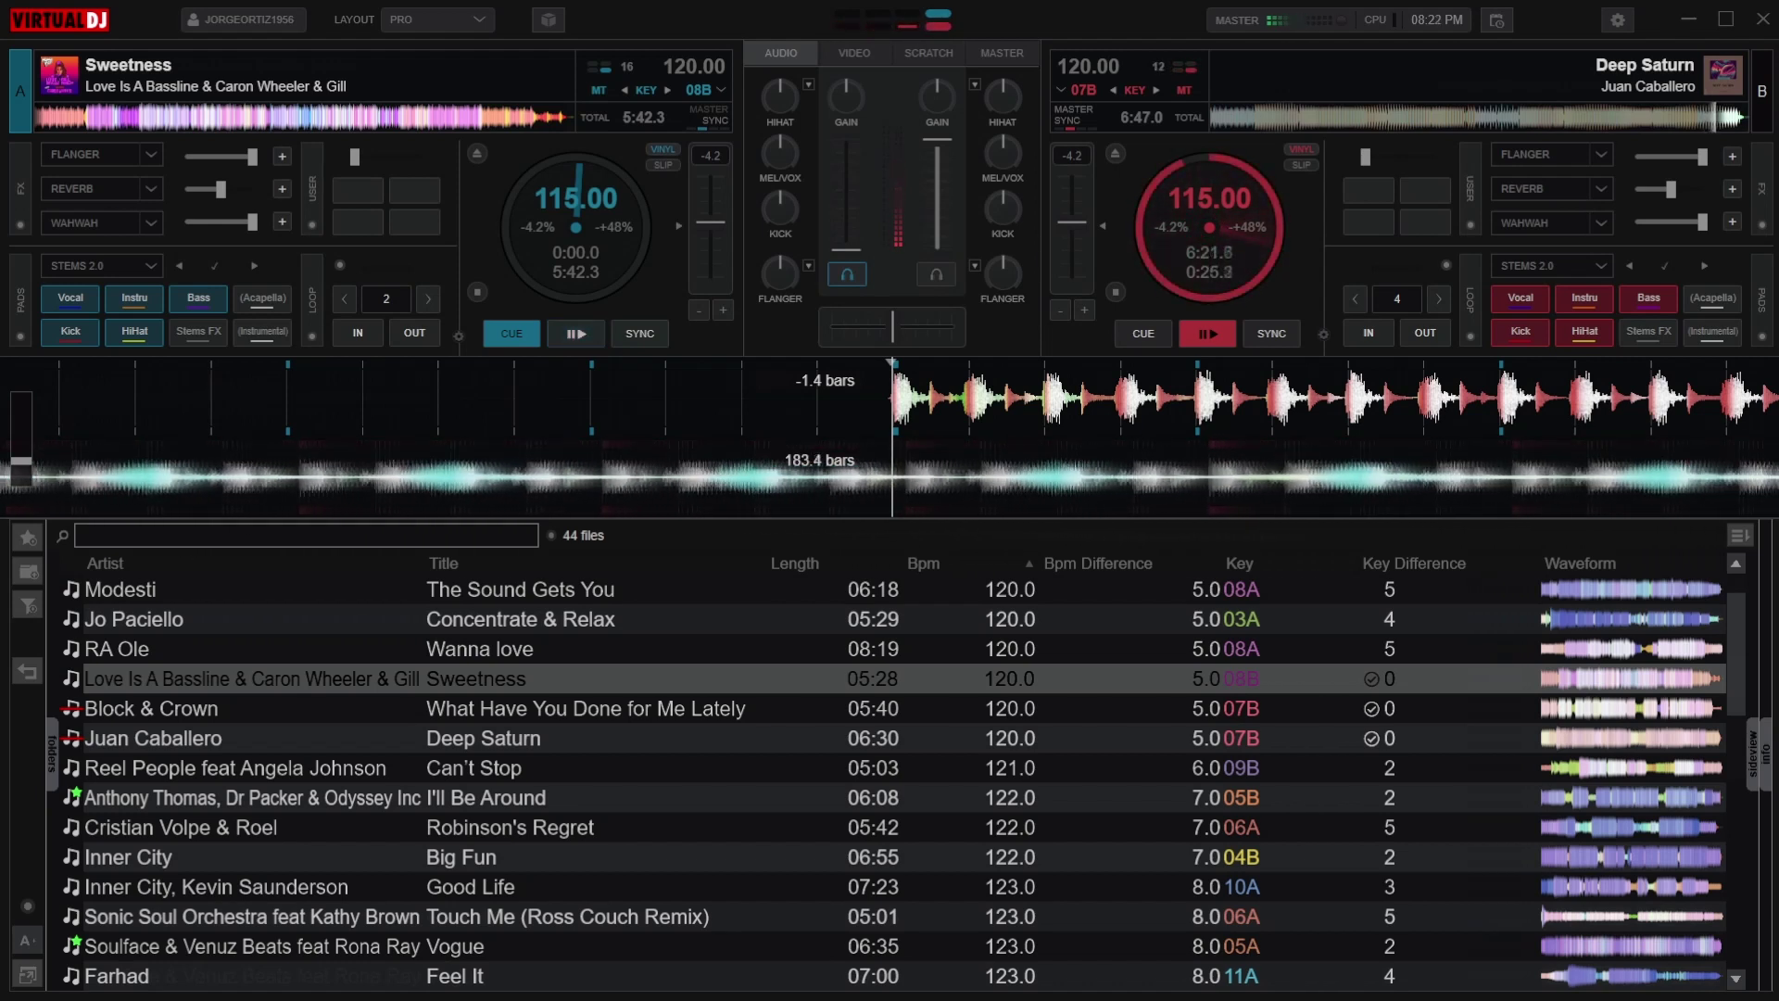
- Start "Sweetness" on deck A to mix it in over "Deep Saturn"
key("space")
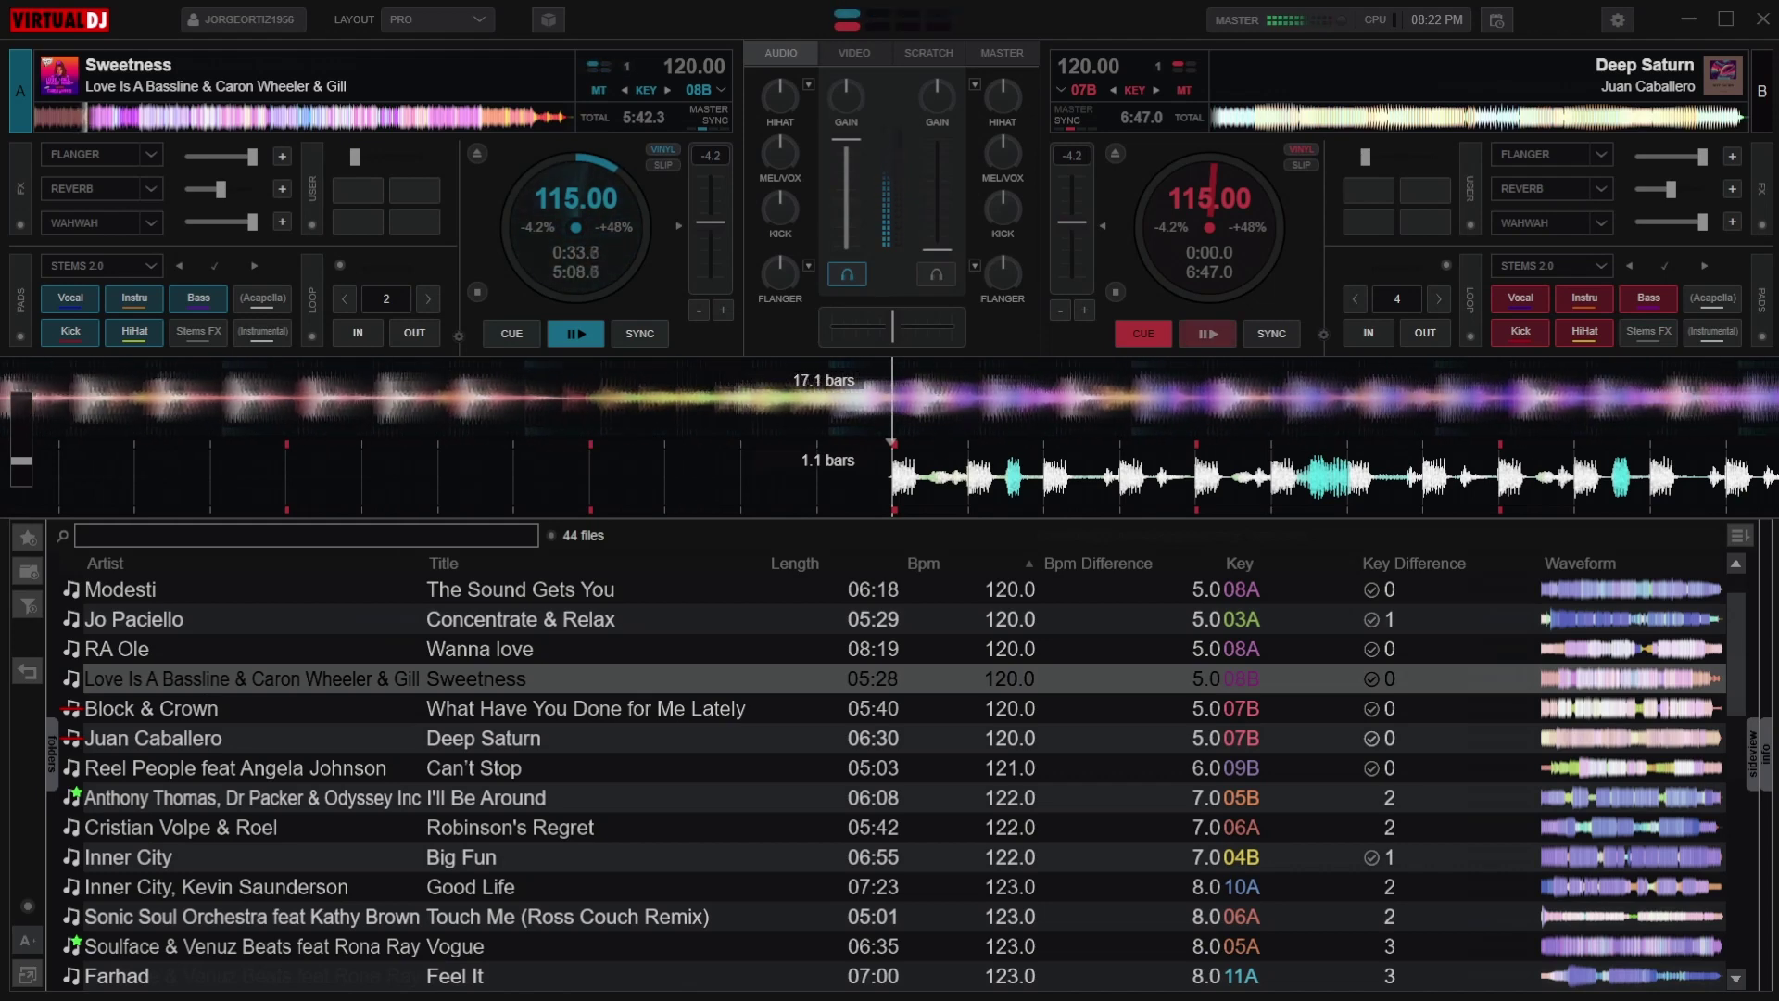
- Browse the neighbouring tracks in the song list and load "The Sound Gets You" onto deck B
key("Down")
key("Down")
key("Down")
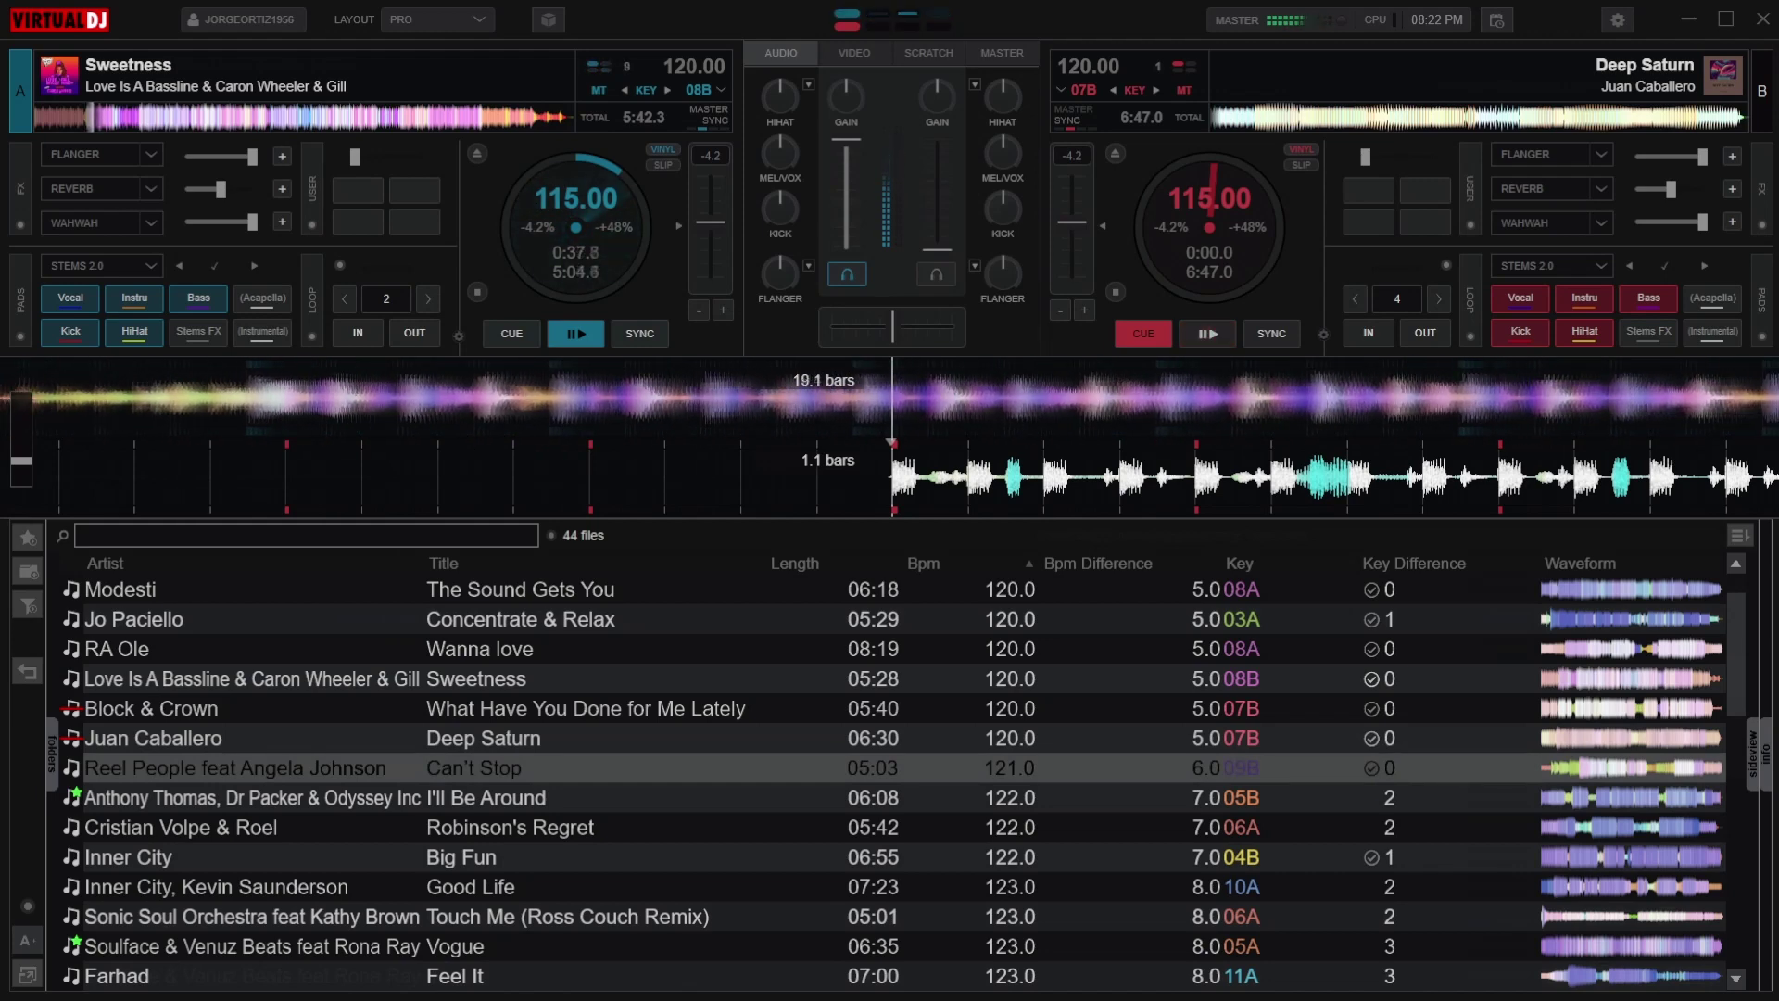
key("Up")
key("Up")
key("Up")
key("Up")
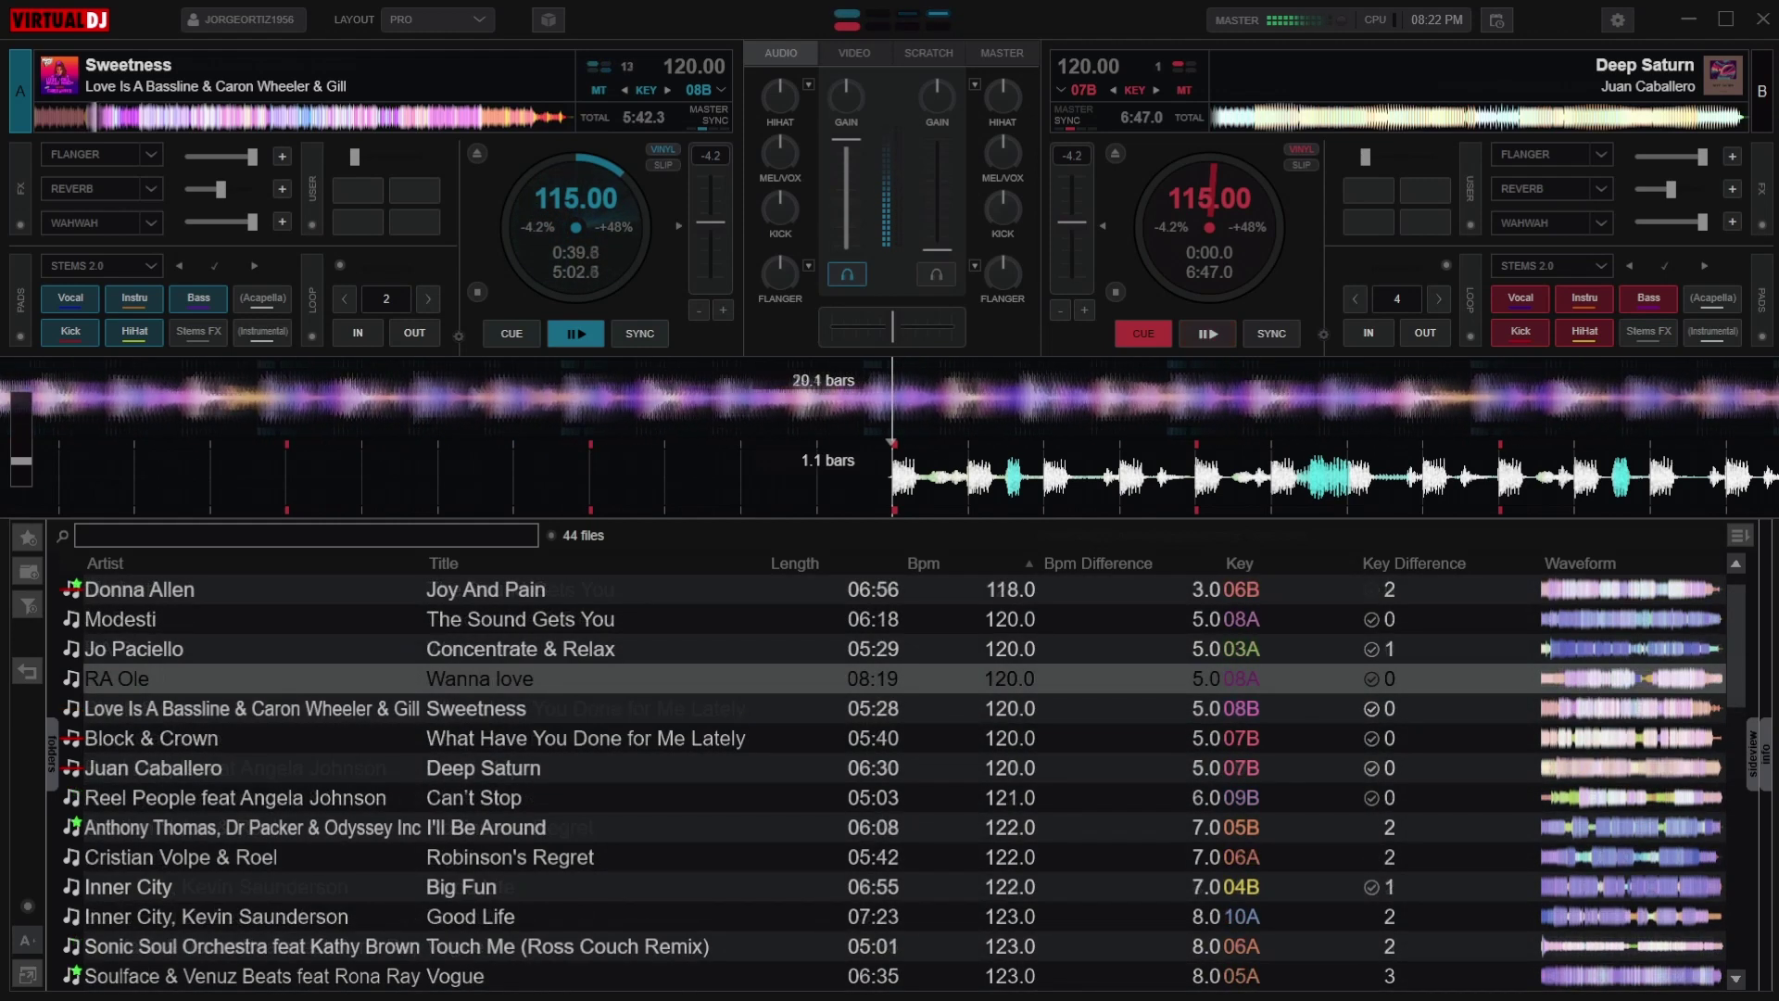
key("Up")
key("Up")
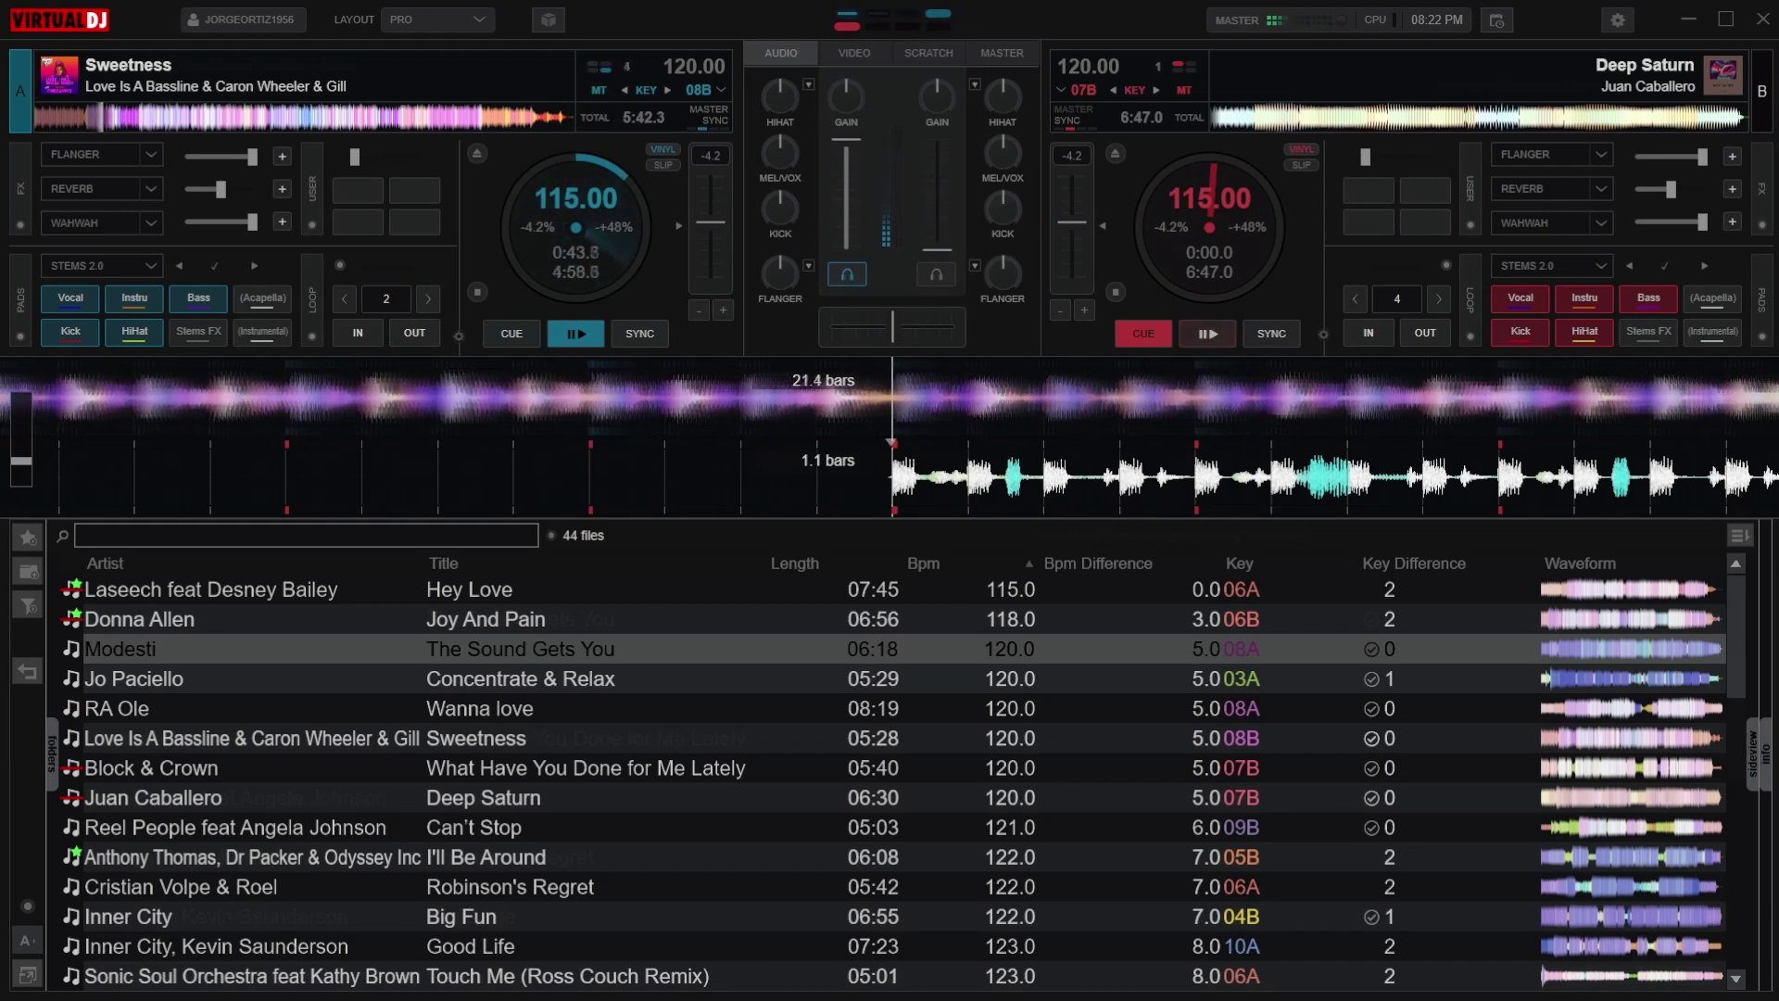
key("ctrl+Right")
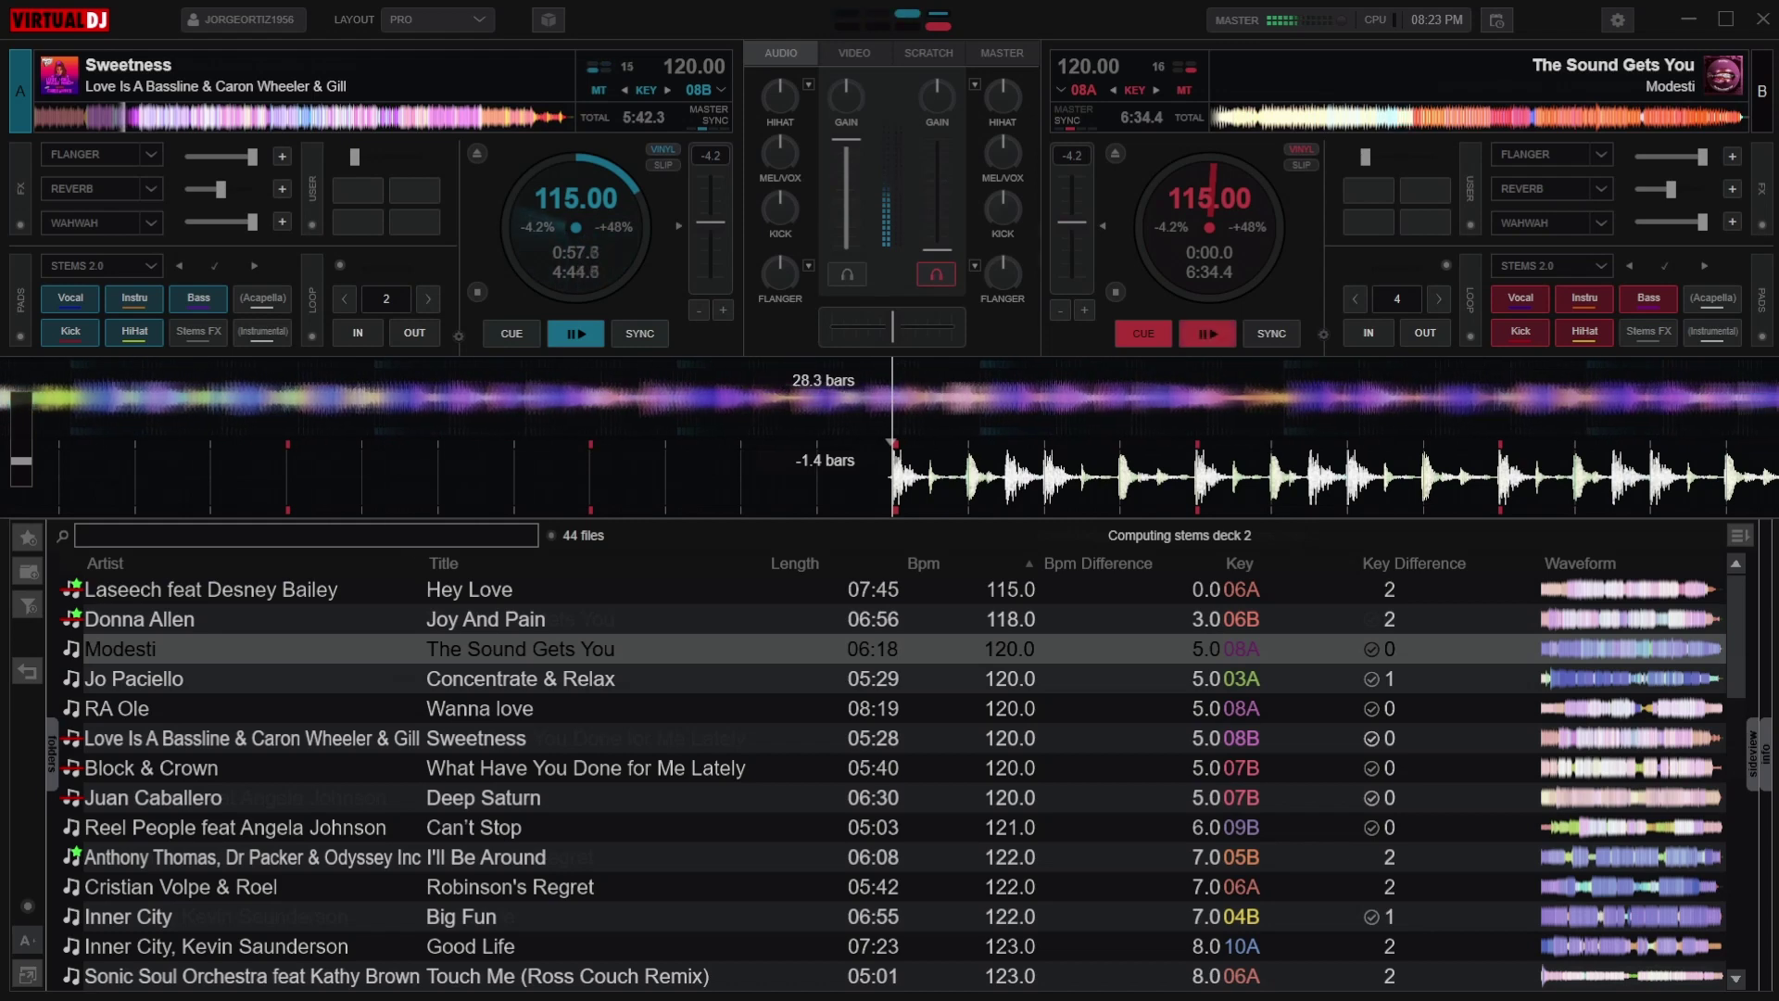
- Preview the opening of "The Sound Gets You", return it to its cue point, and start it on deck B for the transition
key("space")
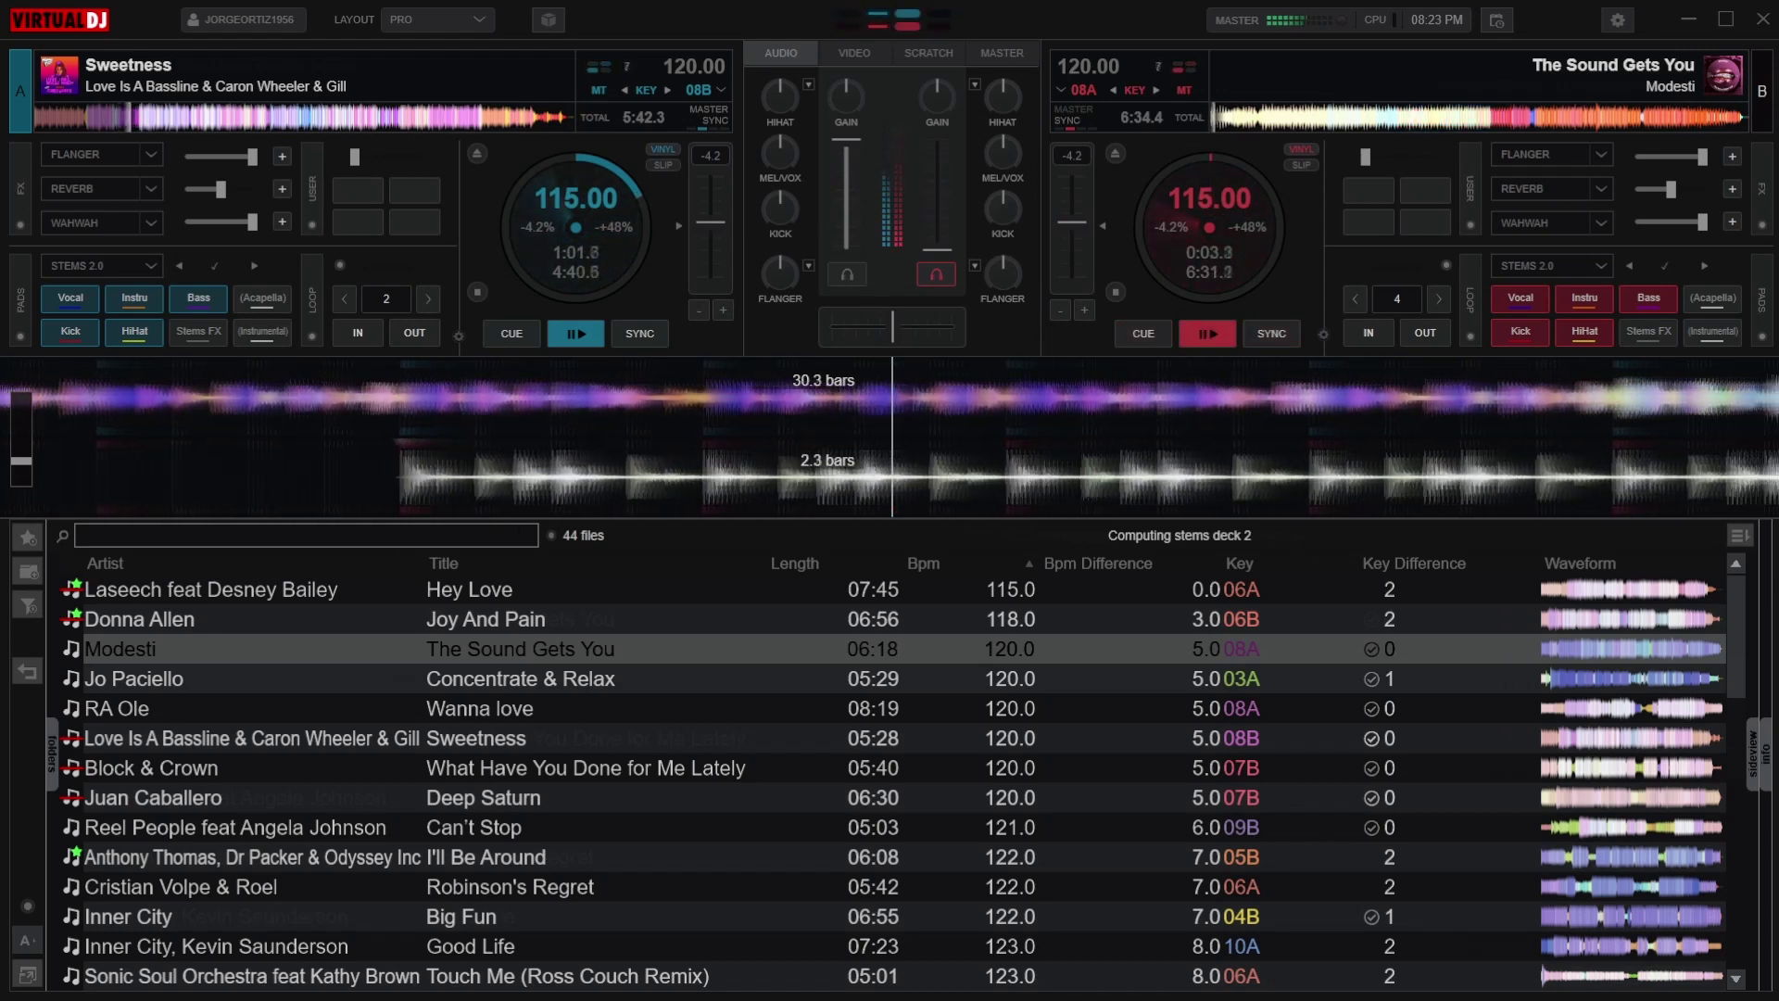
key("c")
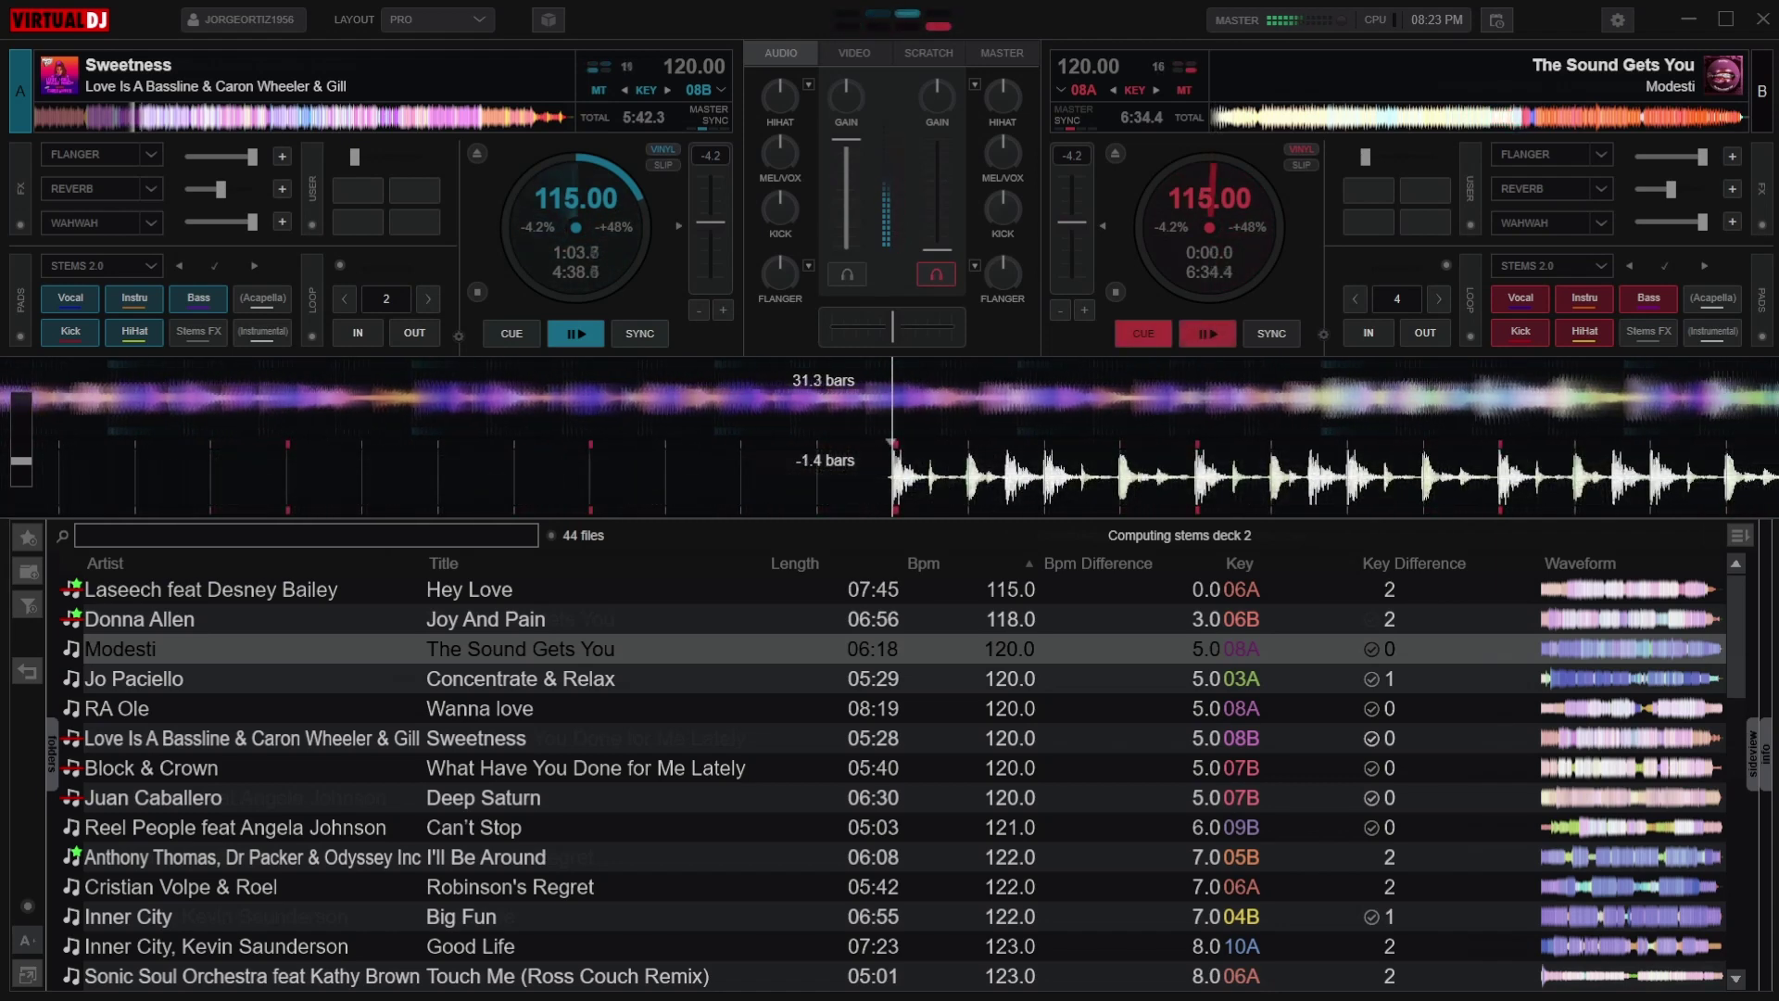
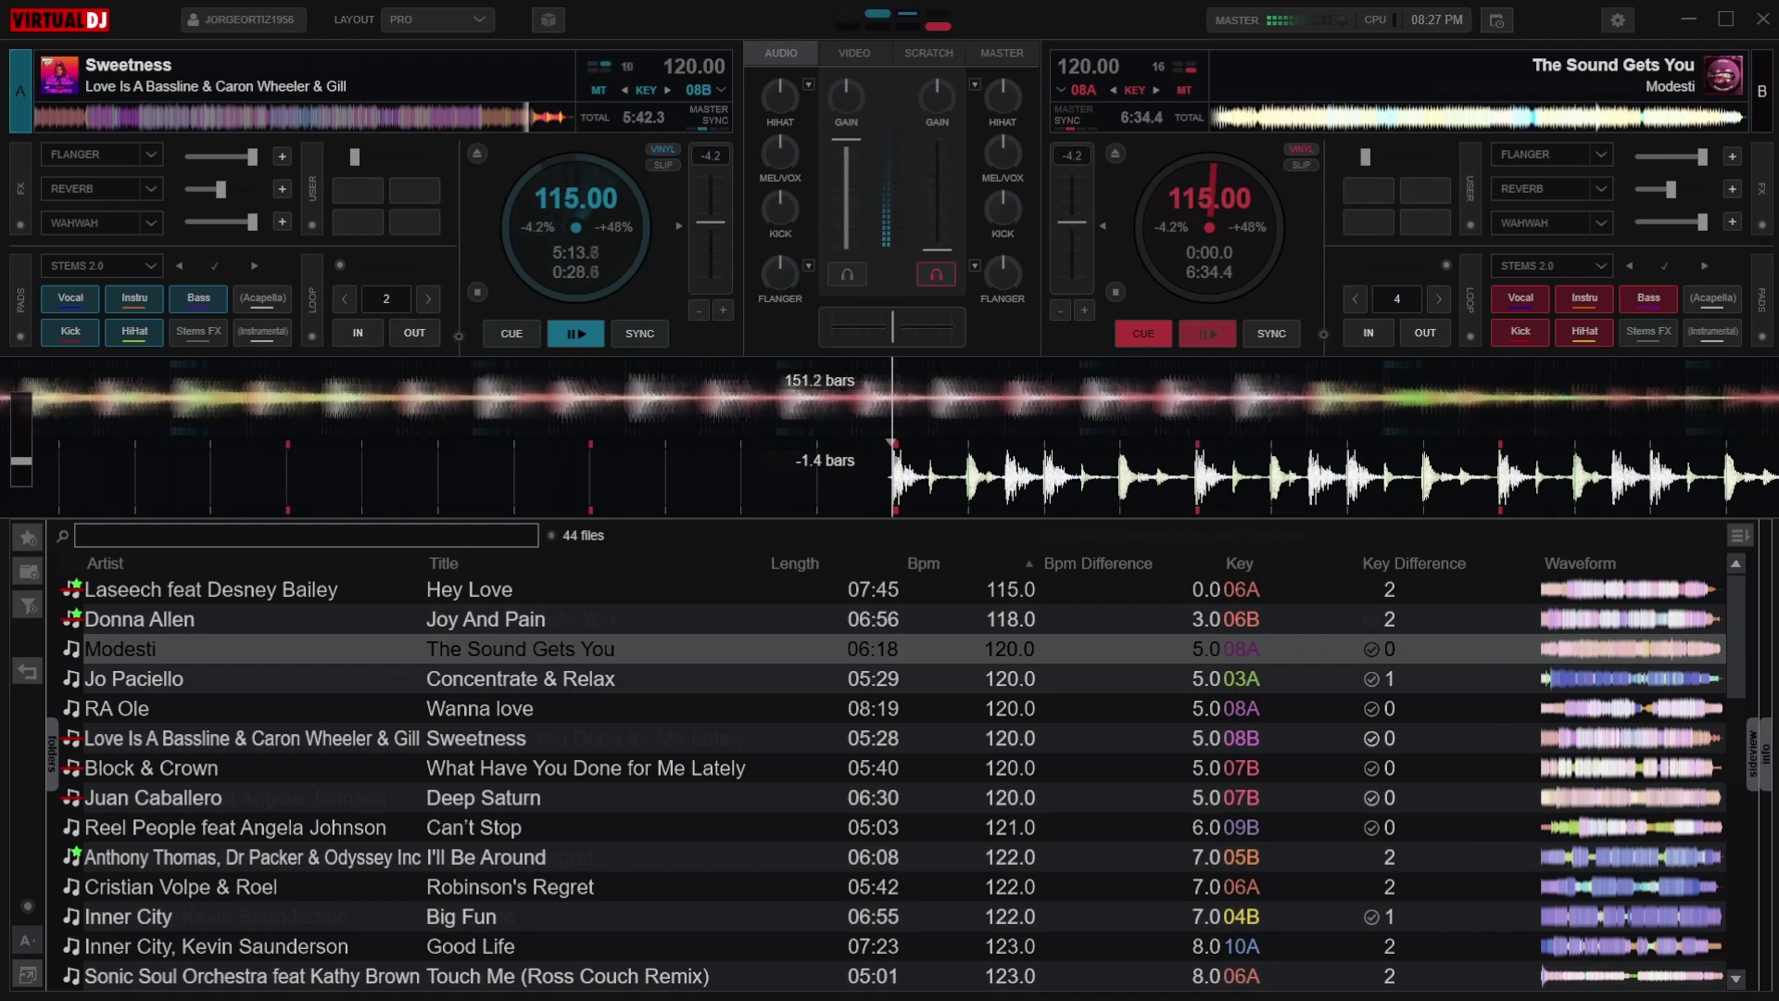
key("space")
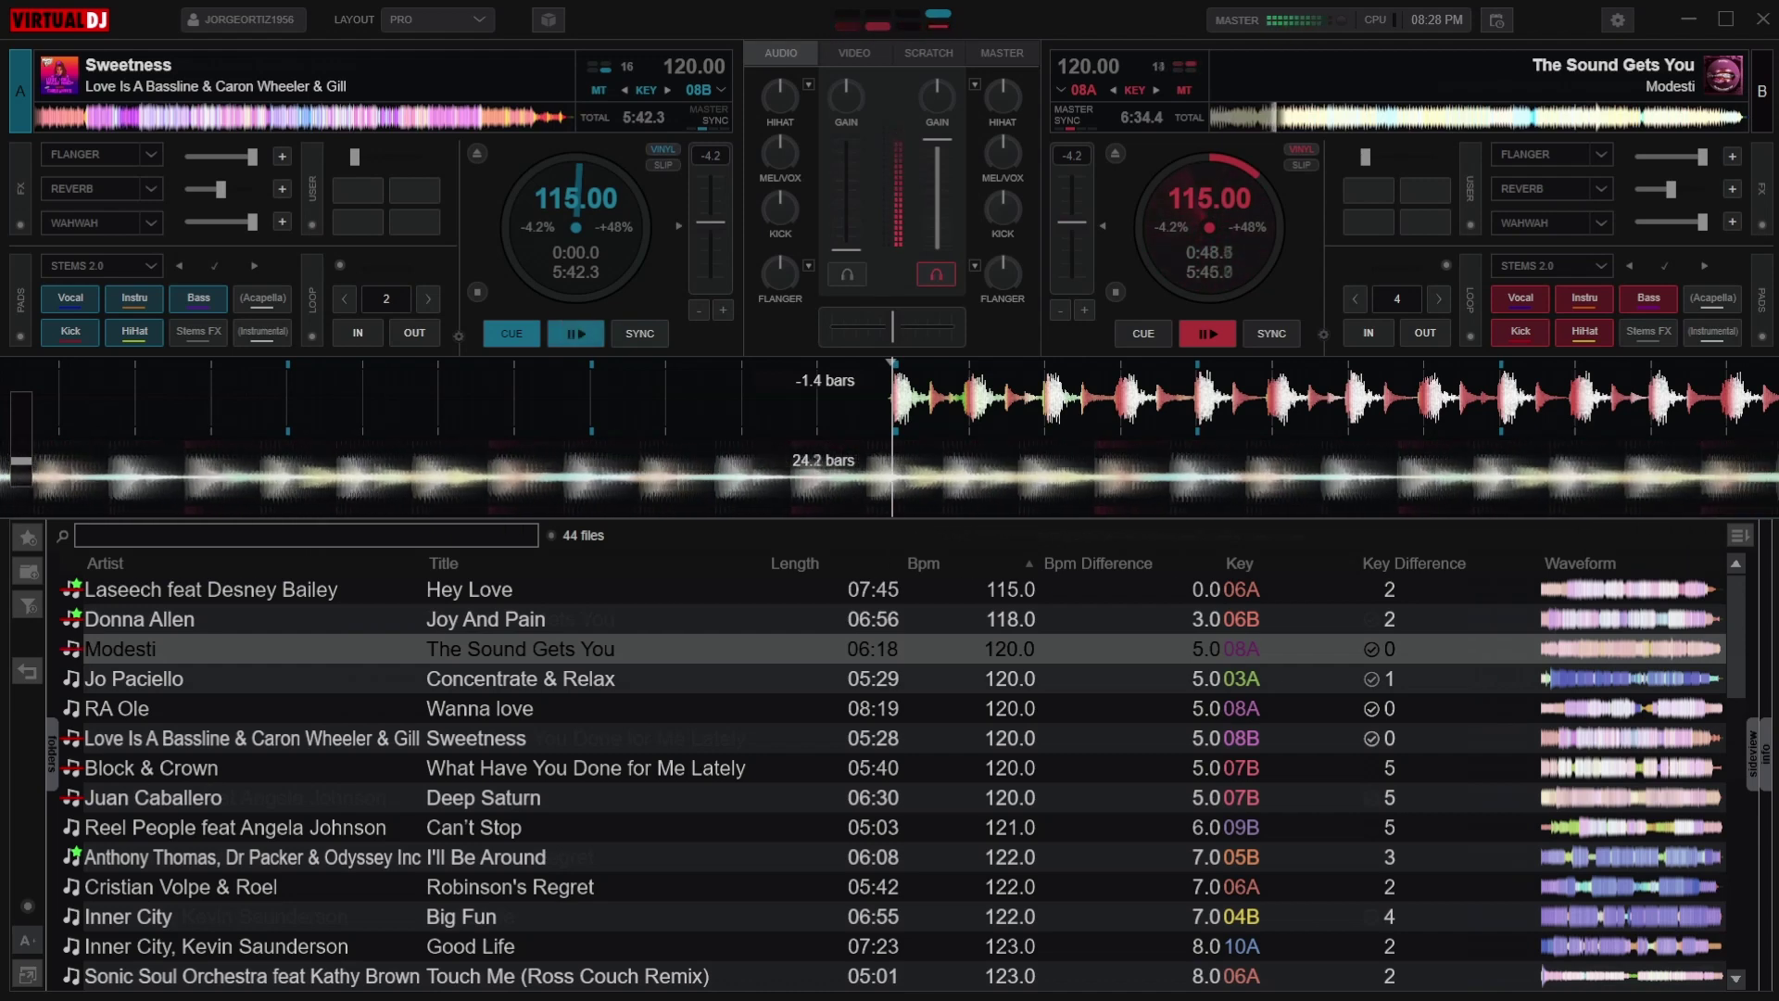
- Load "Concentrate & Relax" onto deck A
left_click(463, 678)
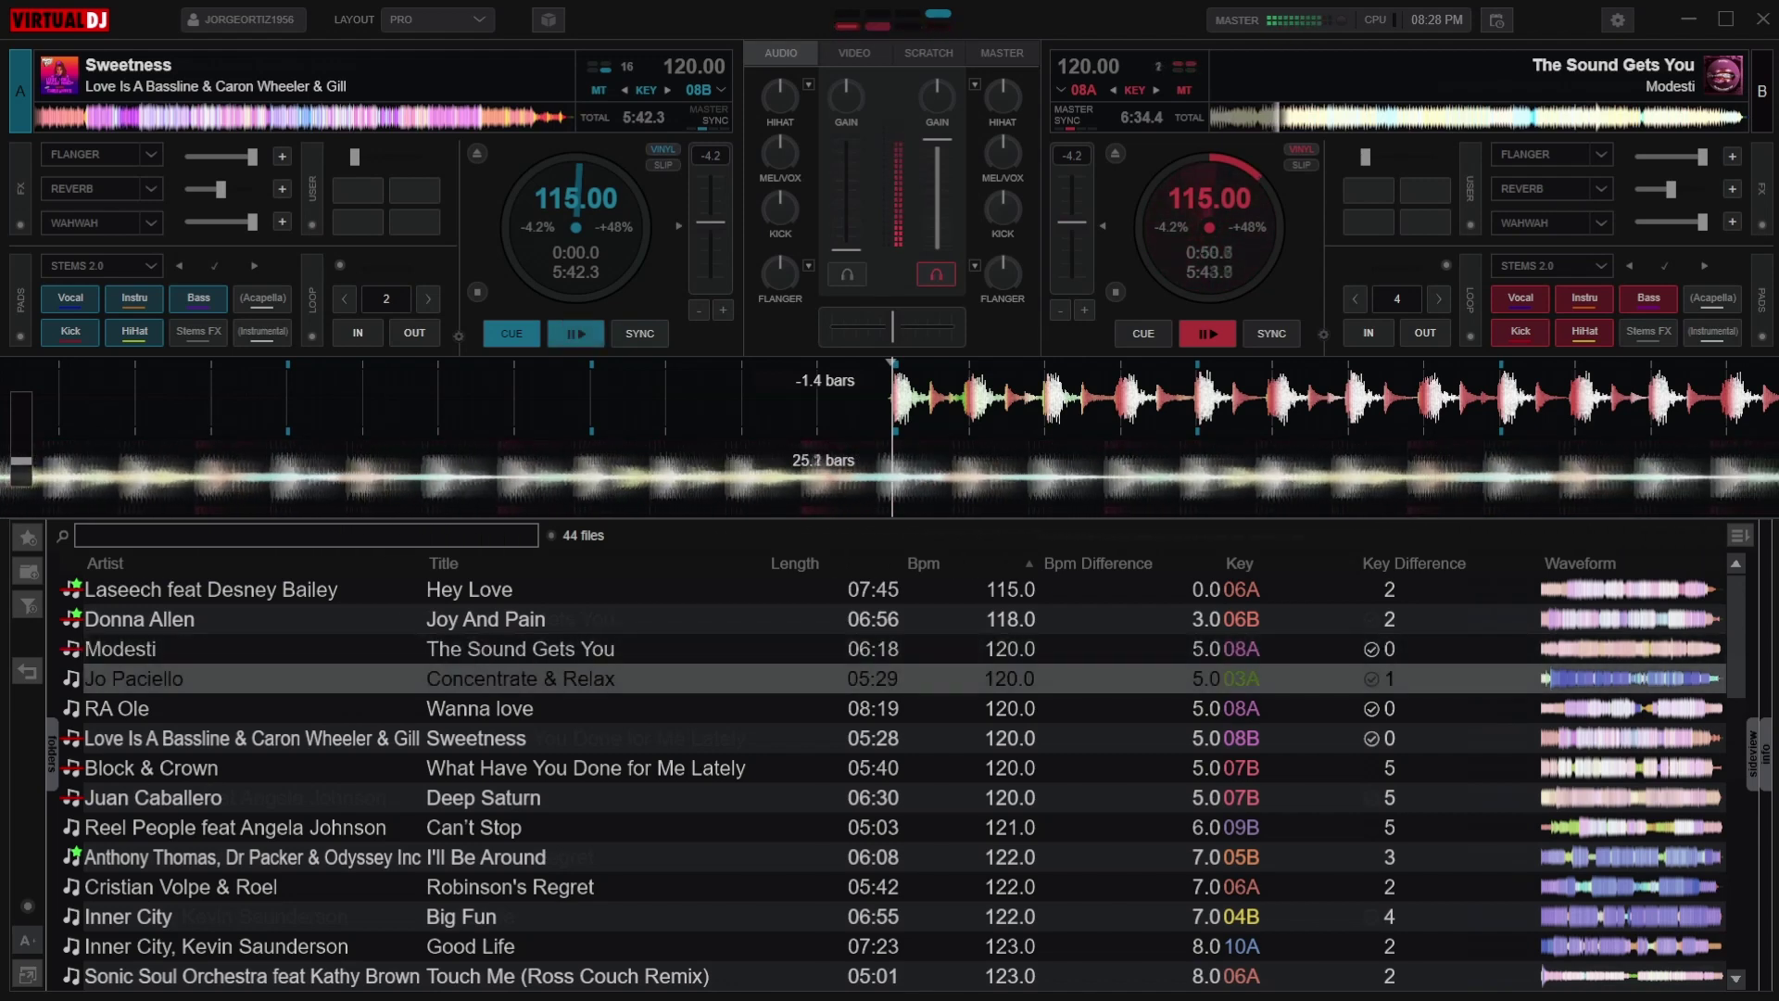
key("Left")
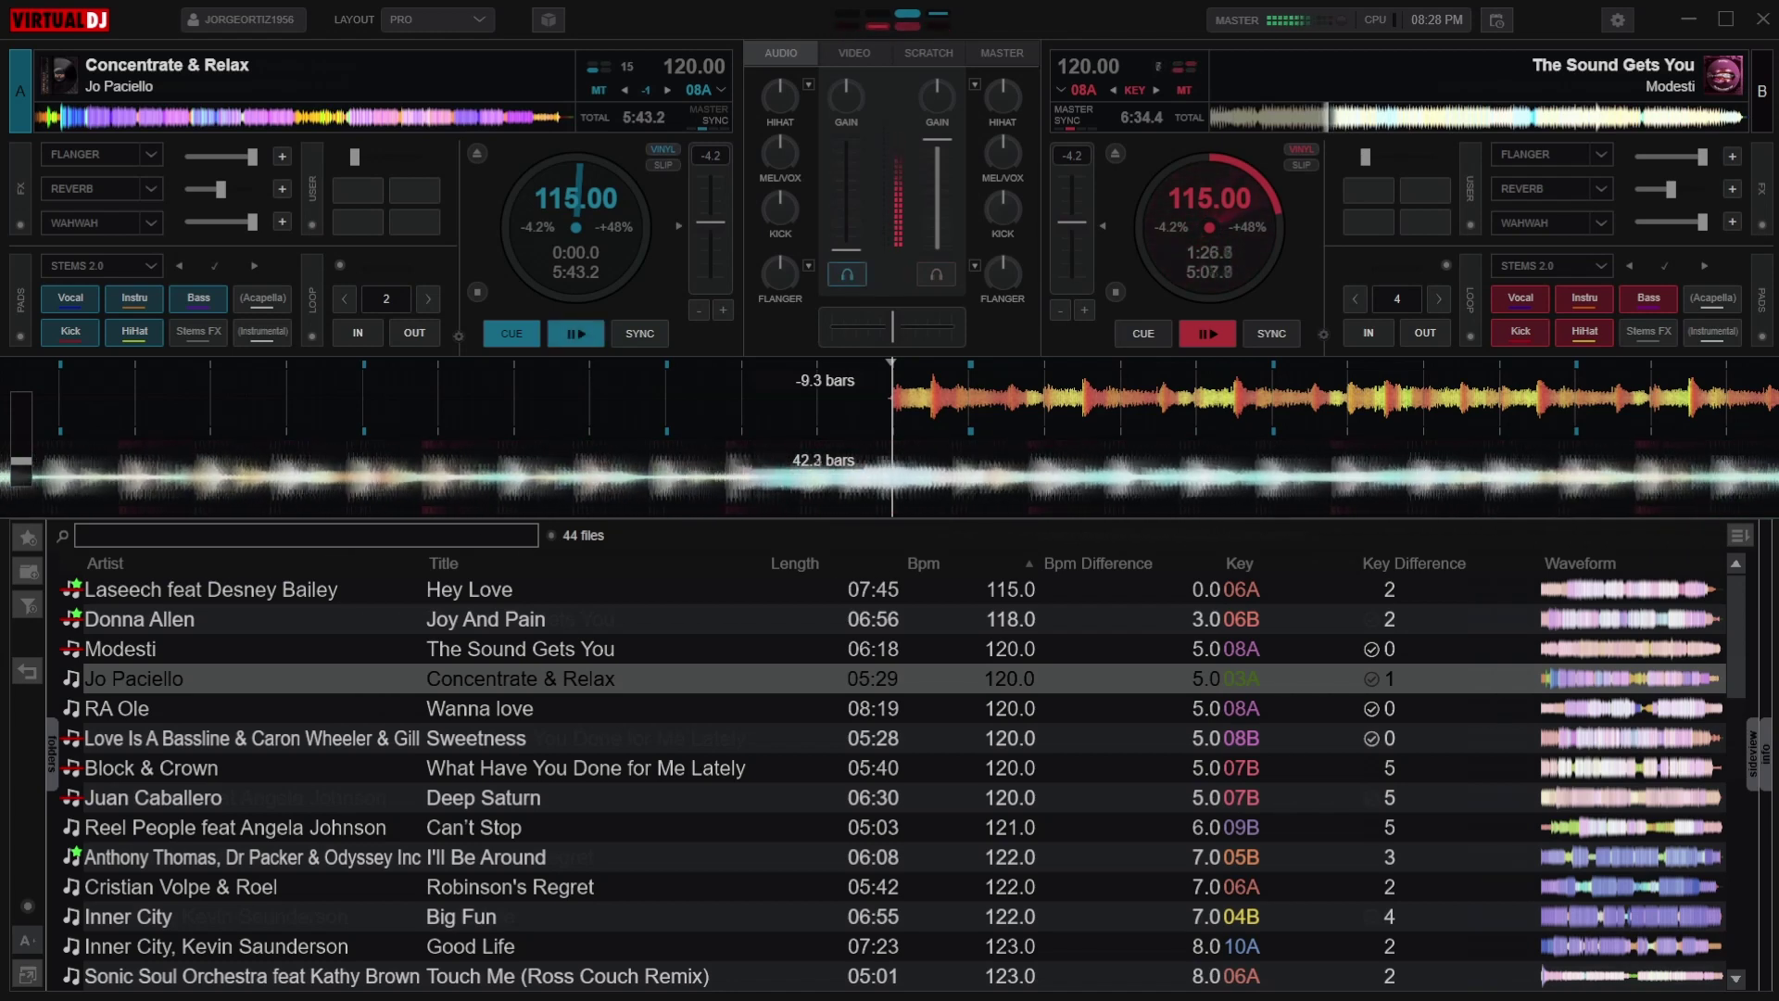
- Preview the opening of "Concentrate & Relax" on deck A and return the track to its start
key("space")
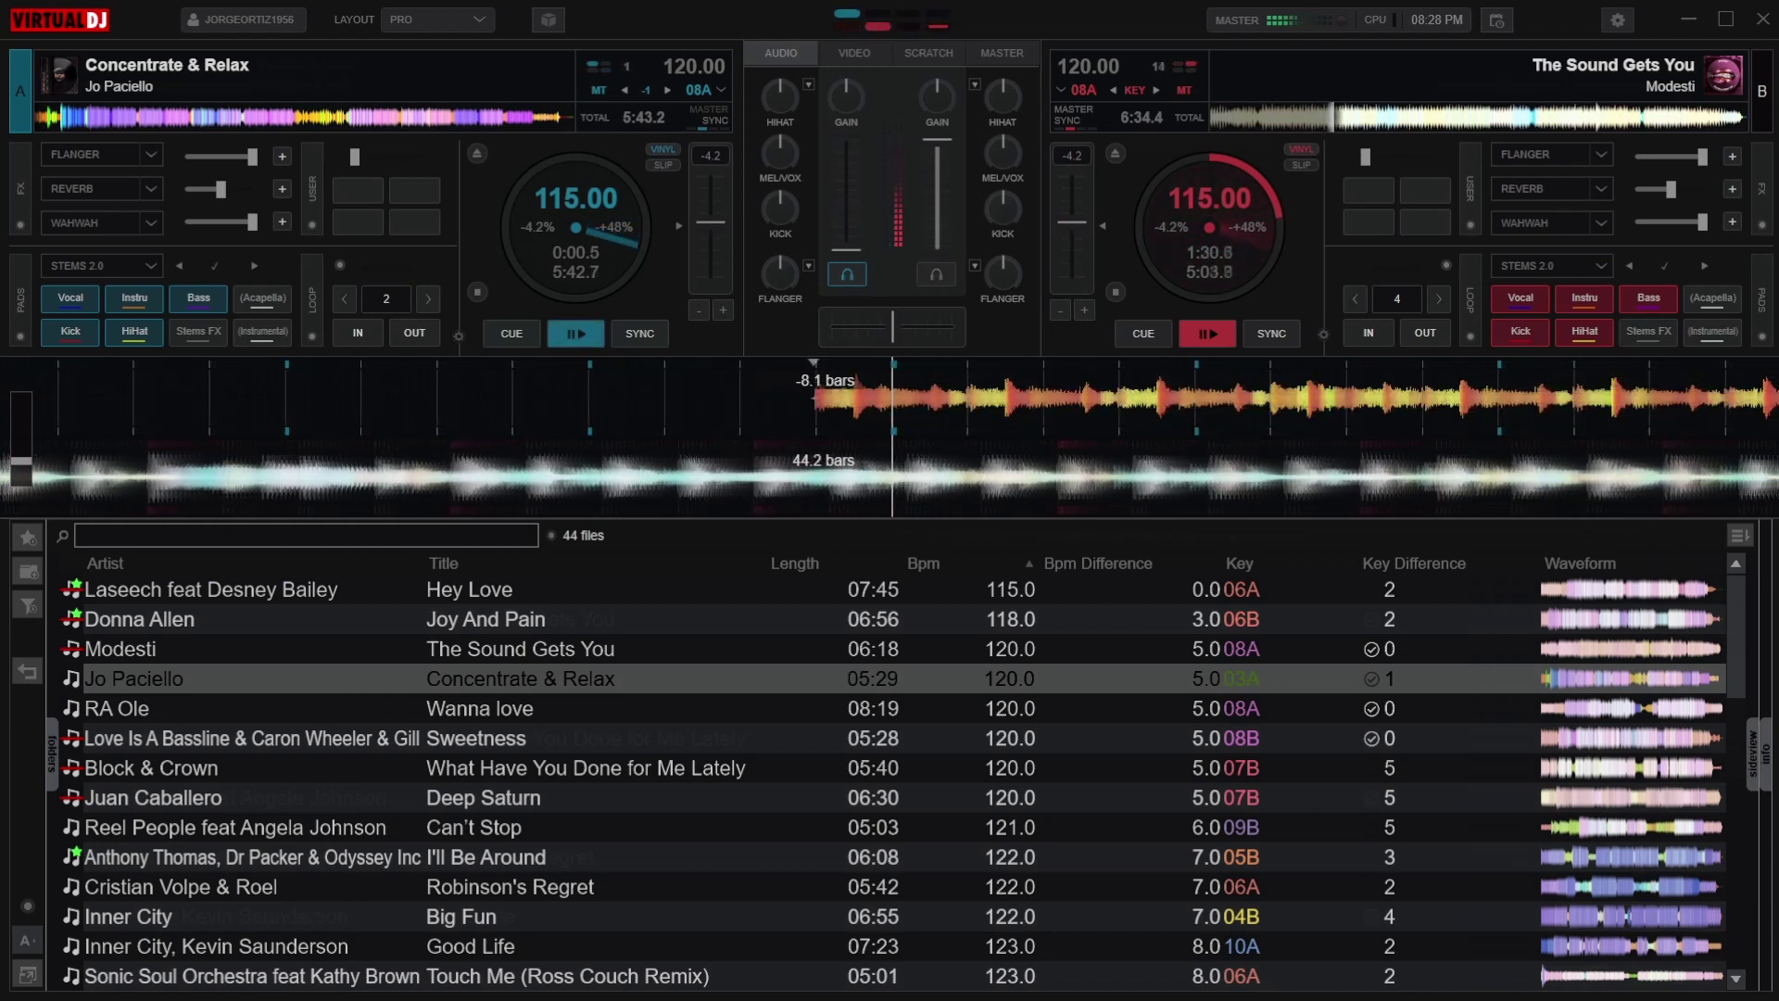
key("space")
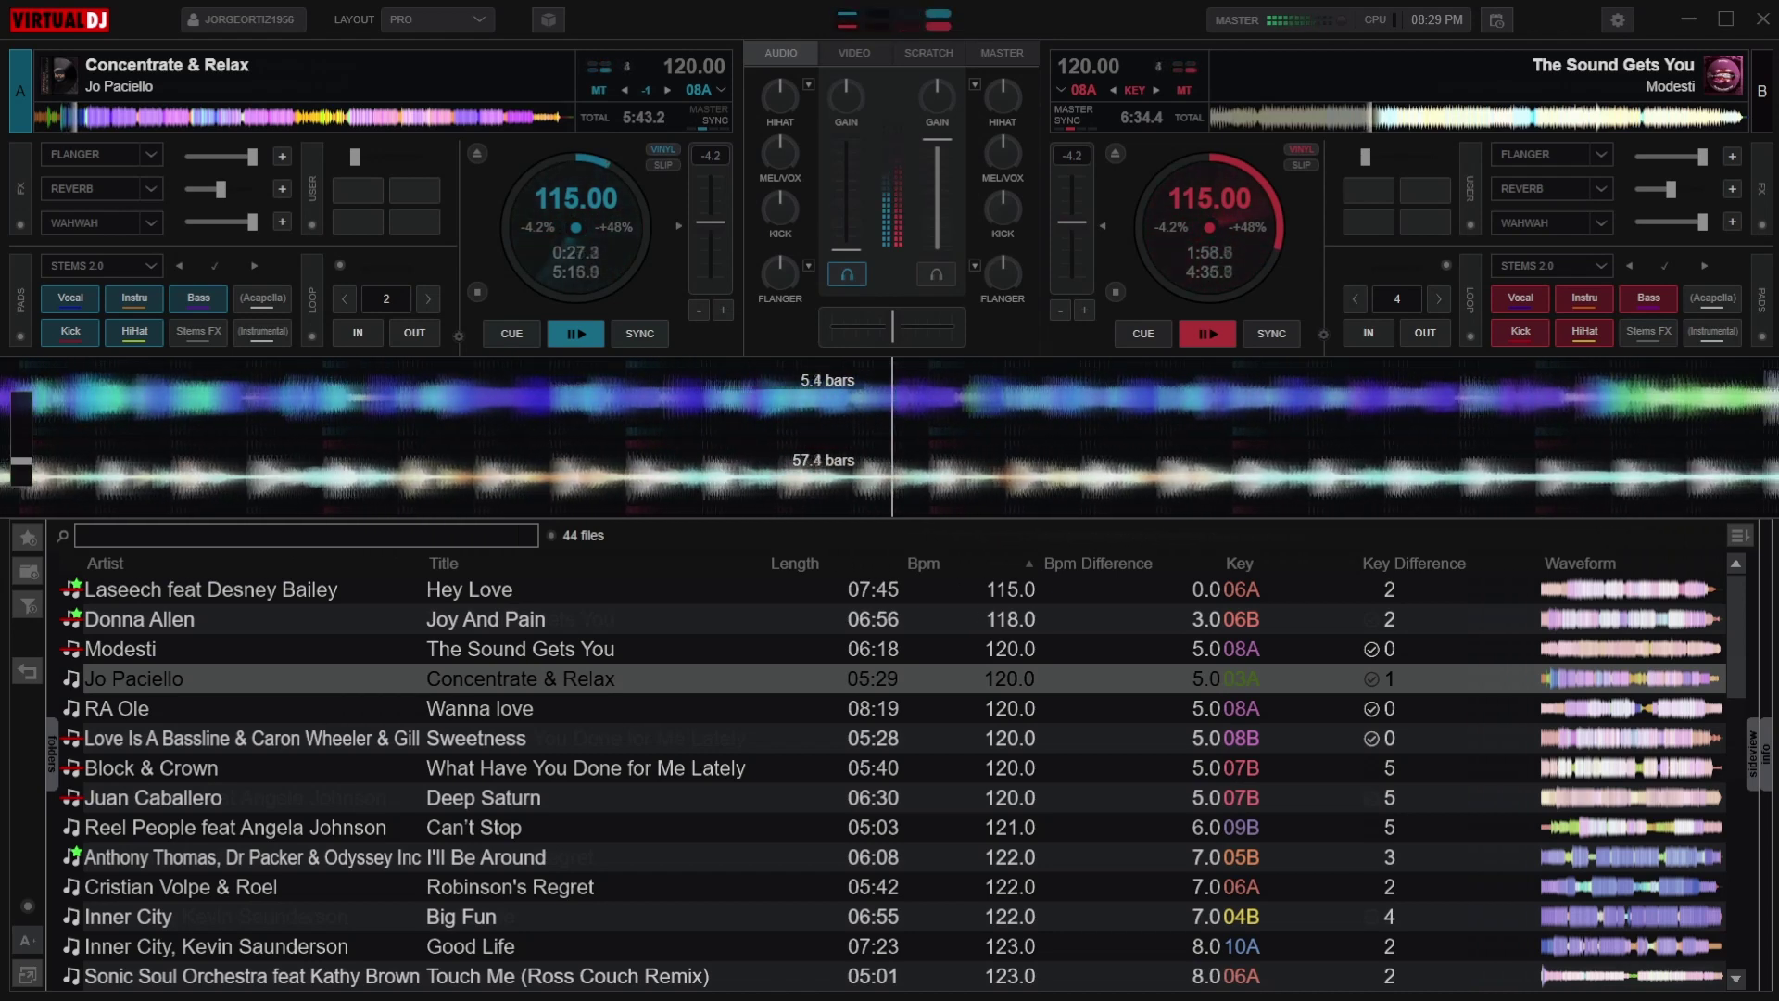
key("Home")
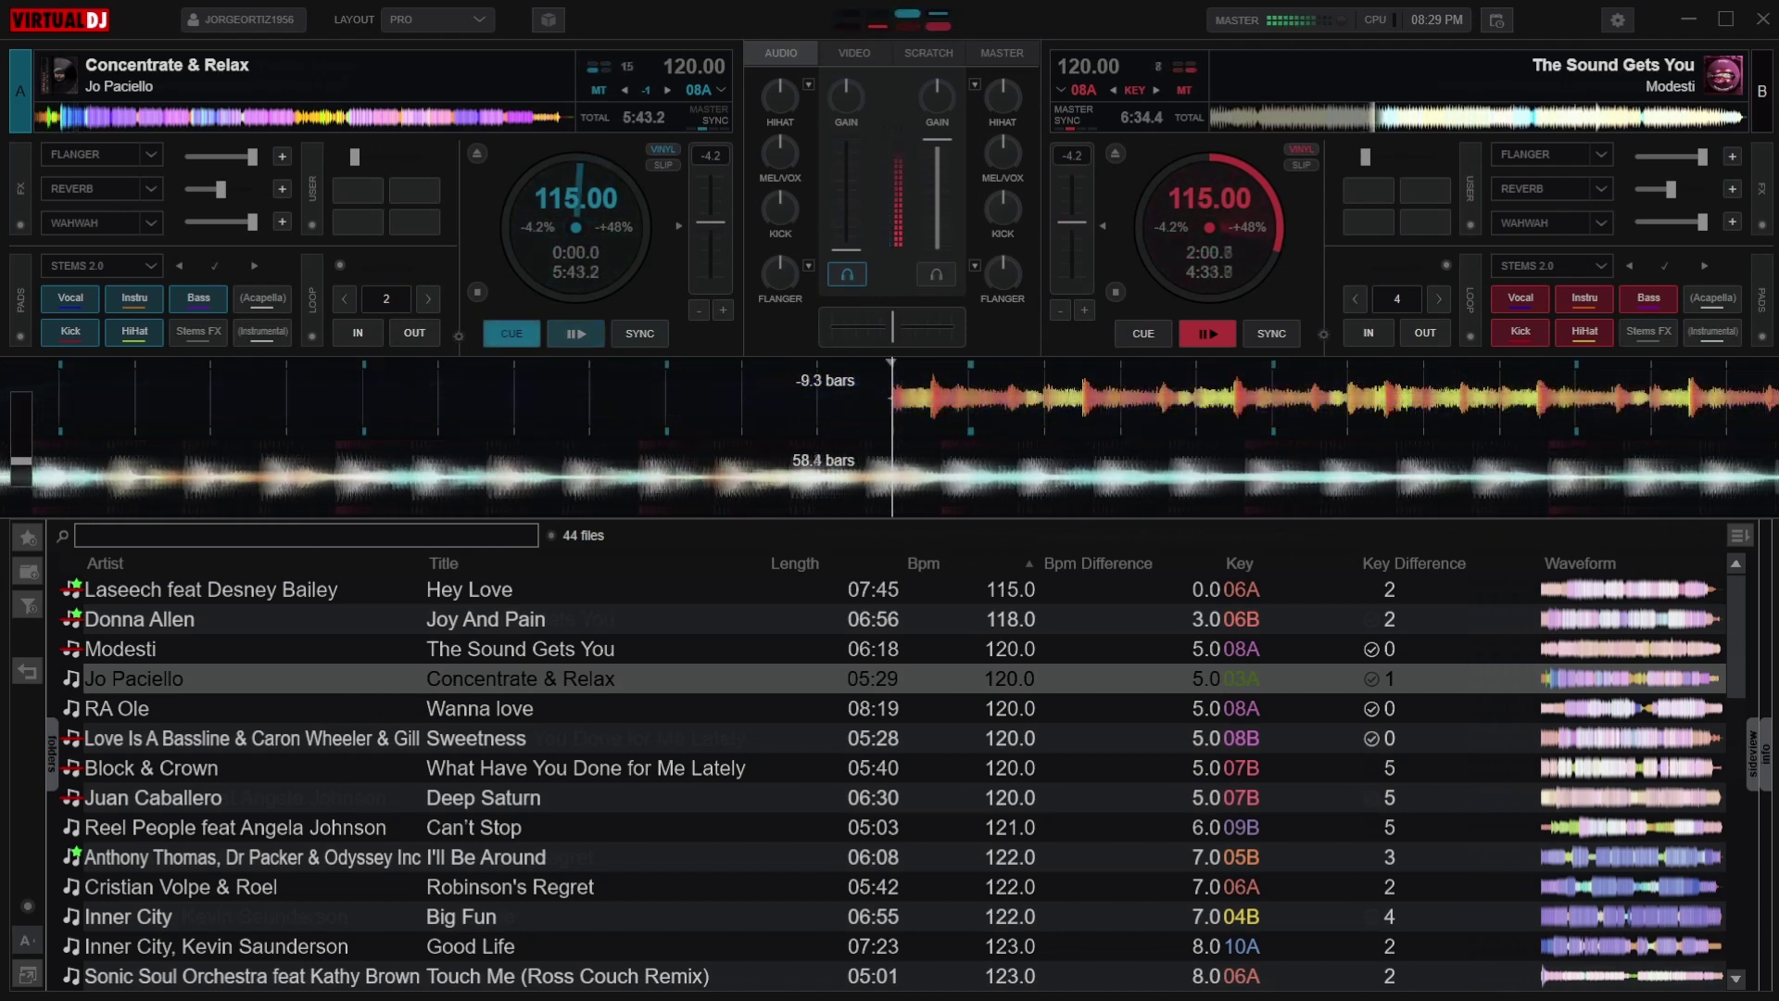
- Load "Wanna love" onto deck A and, after previewing its opening, start it from the cue point over "The Sound Gets You"
left_click(463, 708)
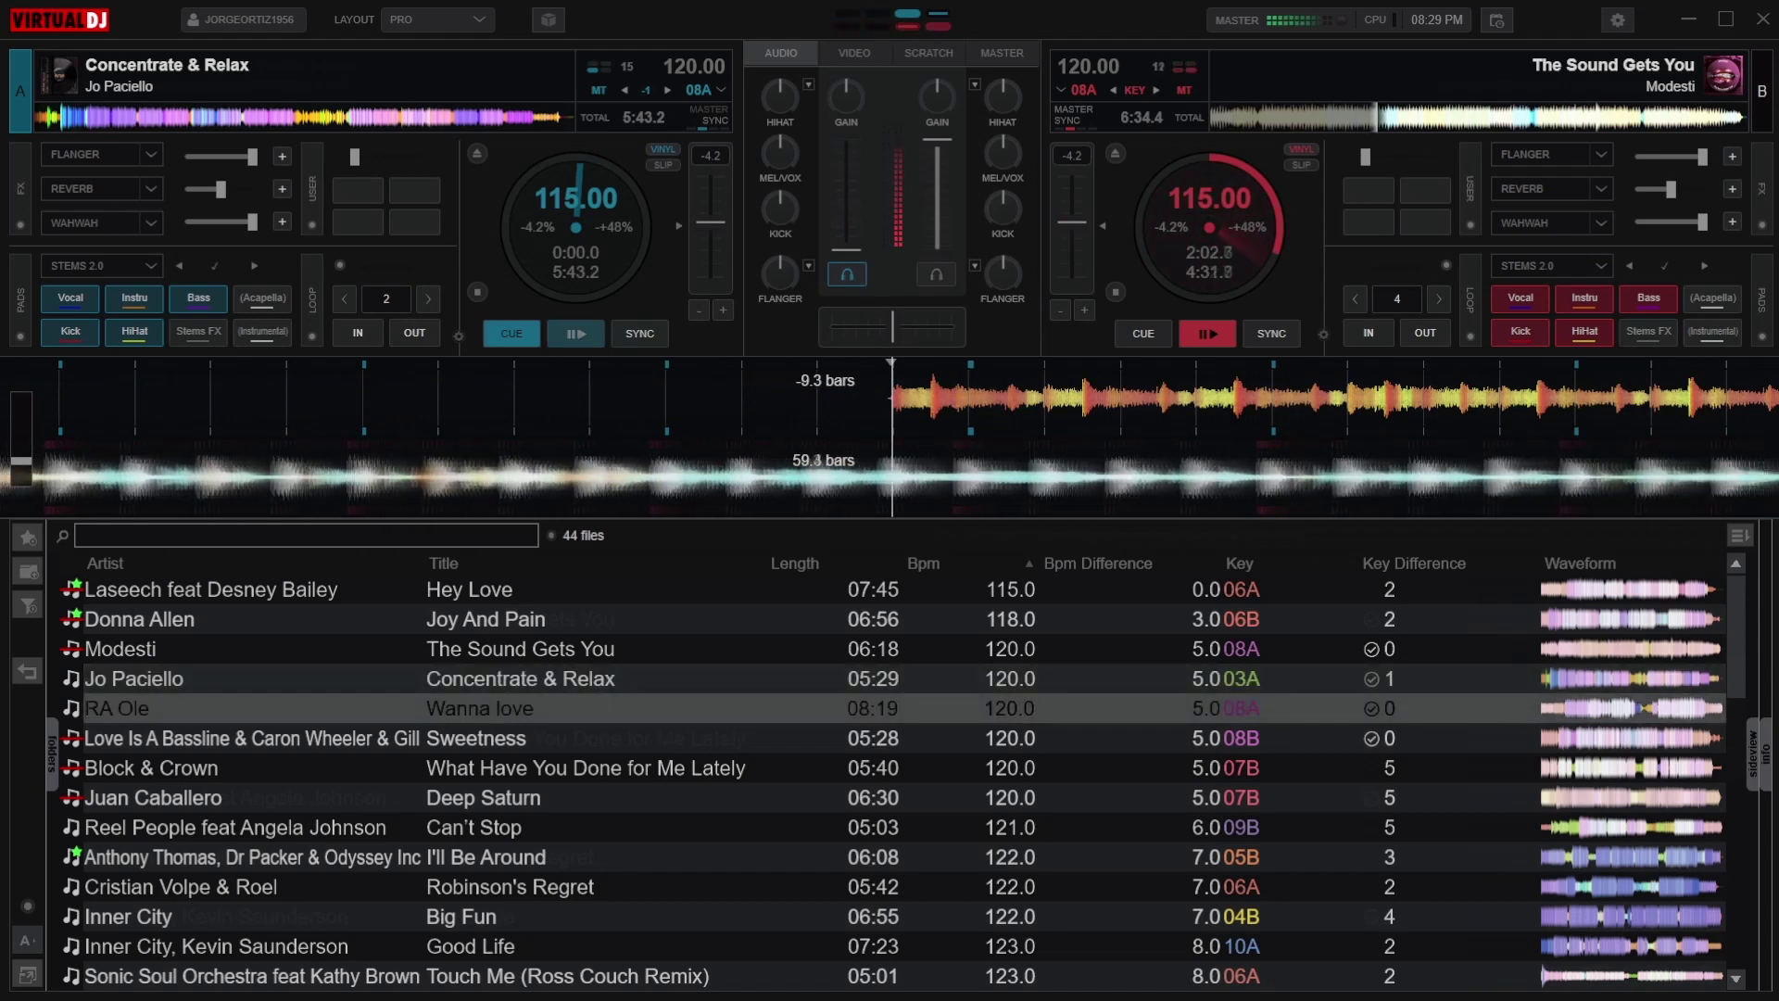
key("ctrl+Left")
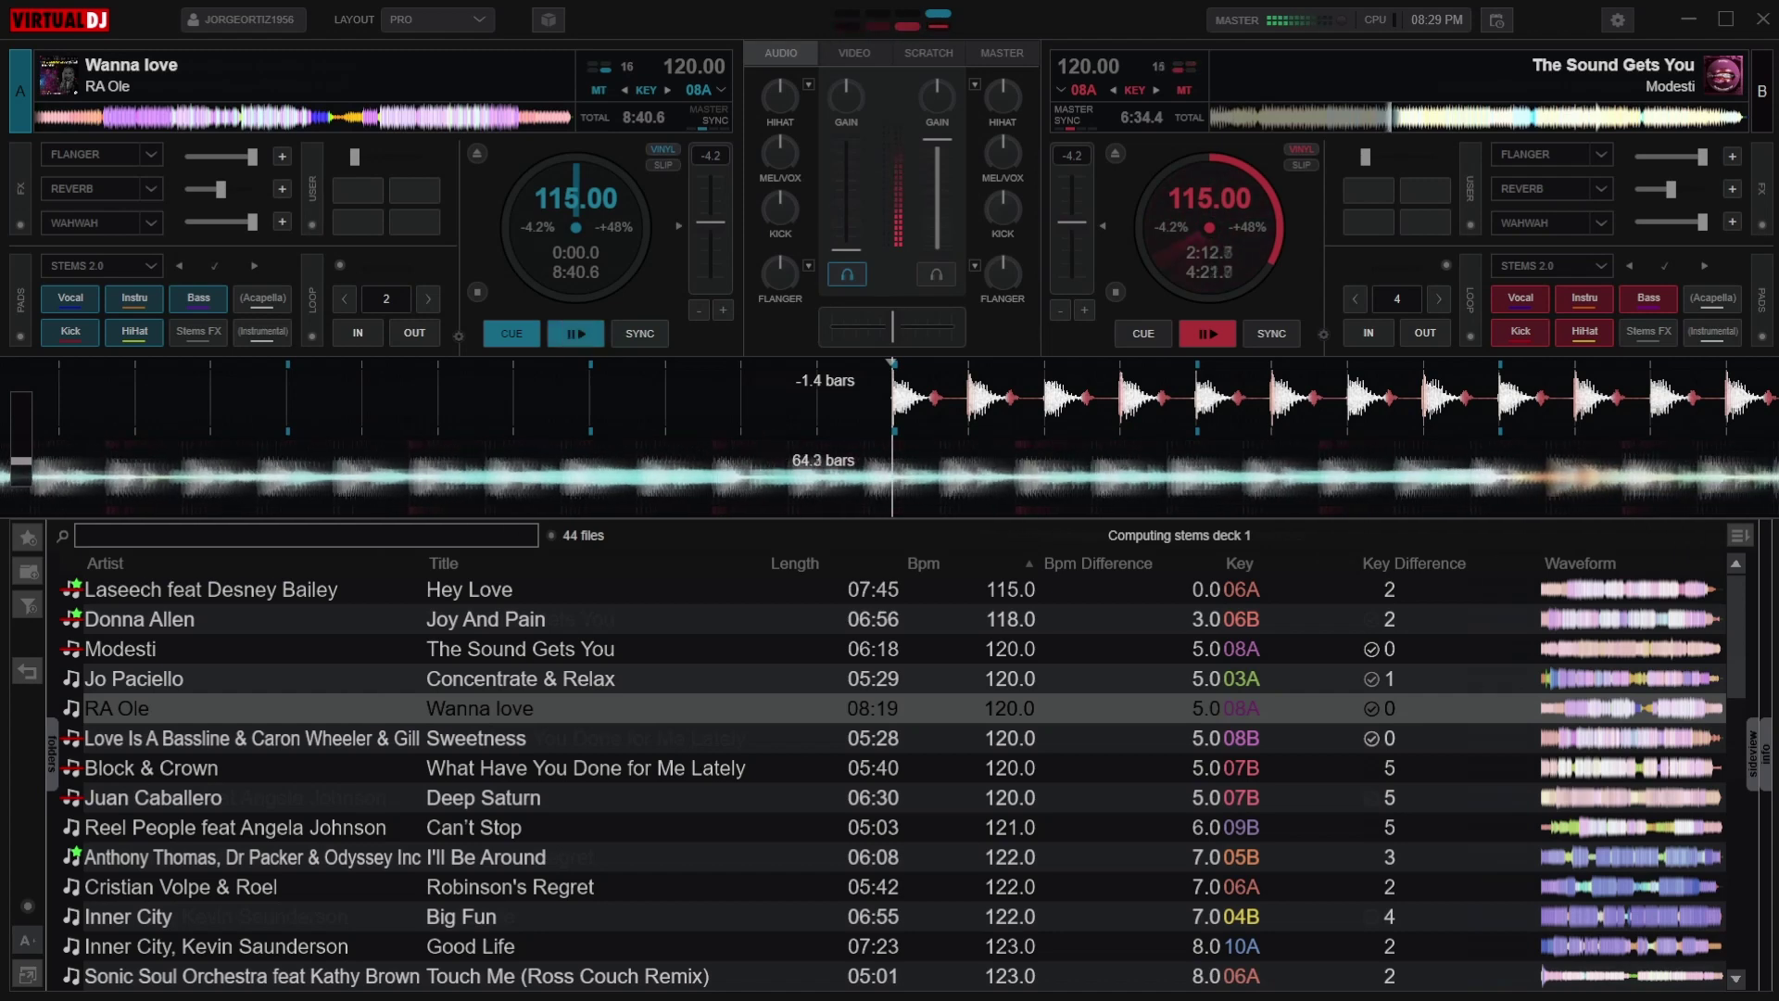
key("space")
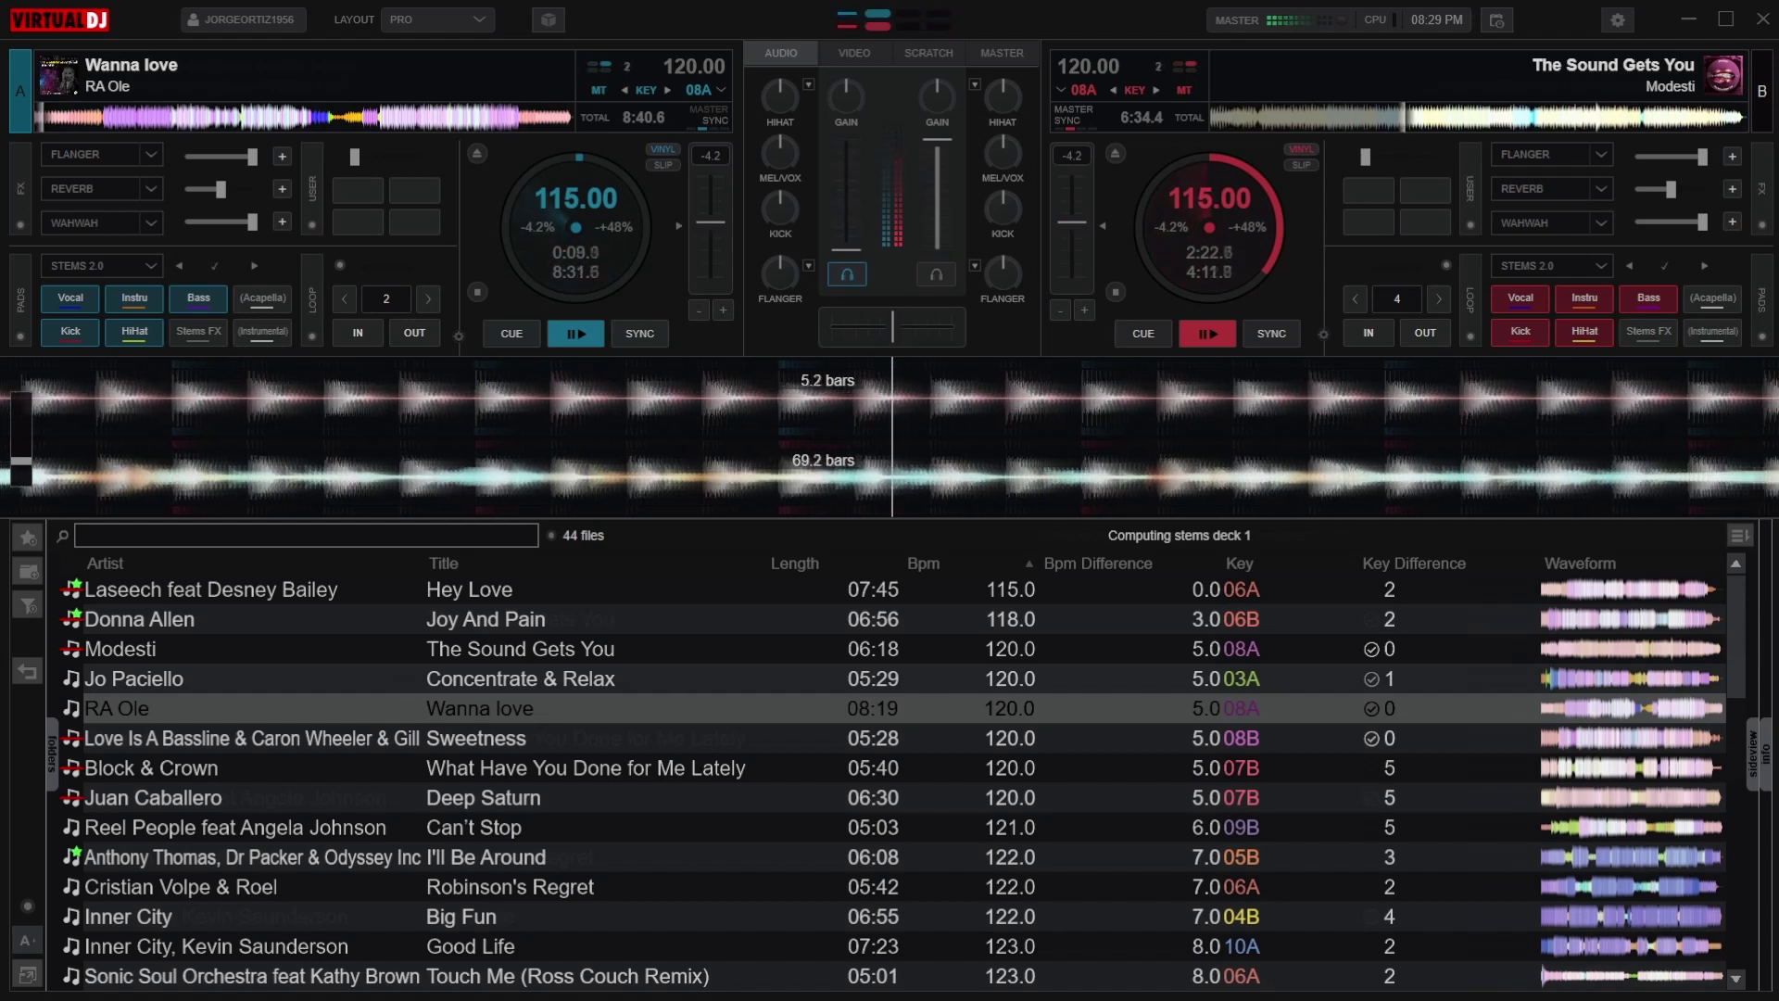
key("q")
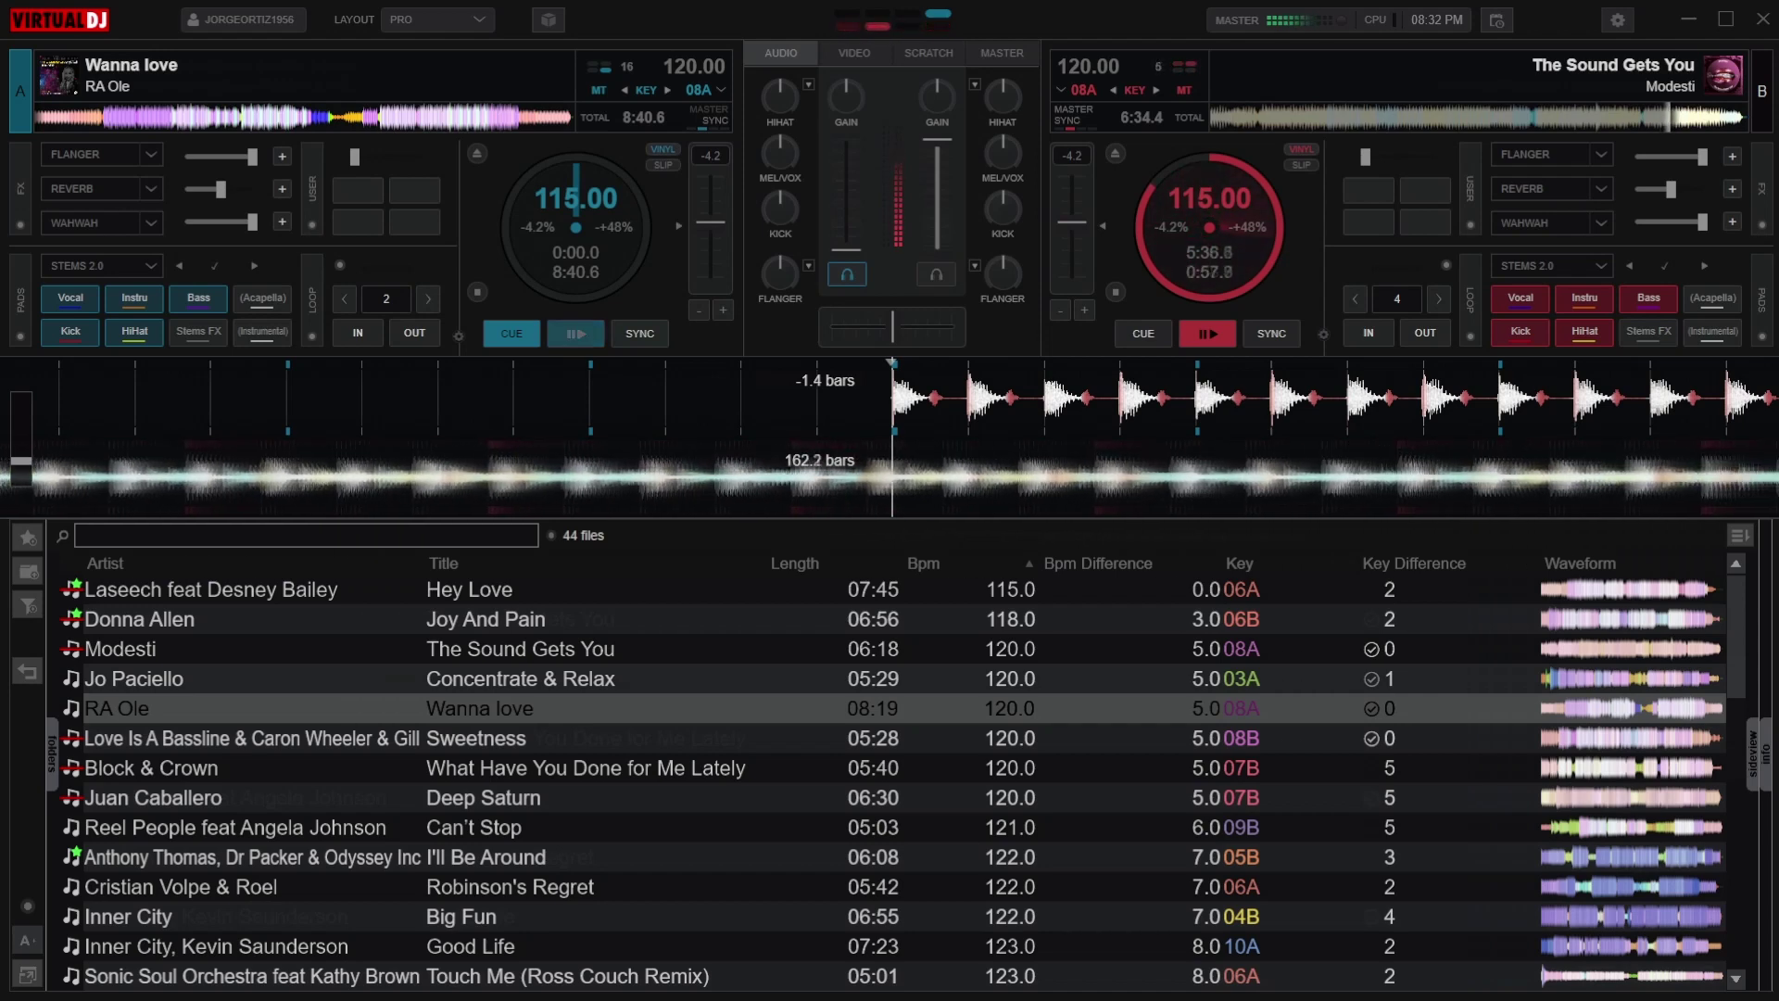
key("space")
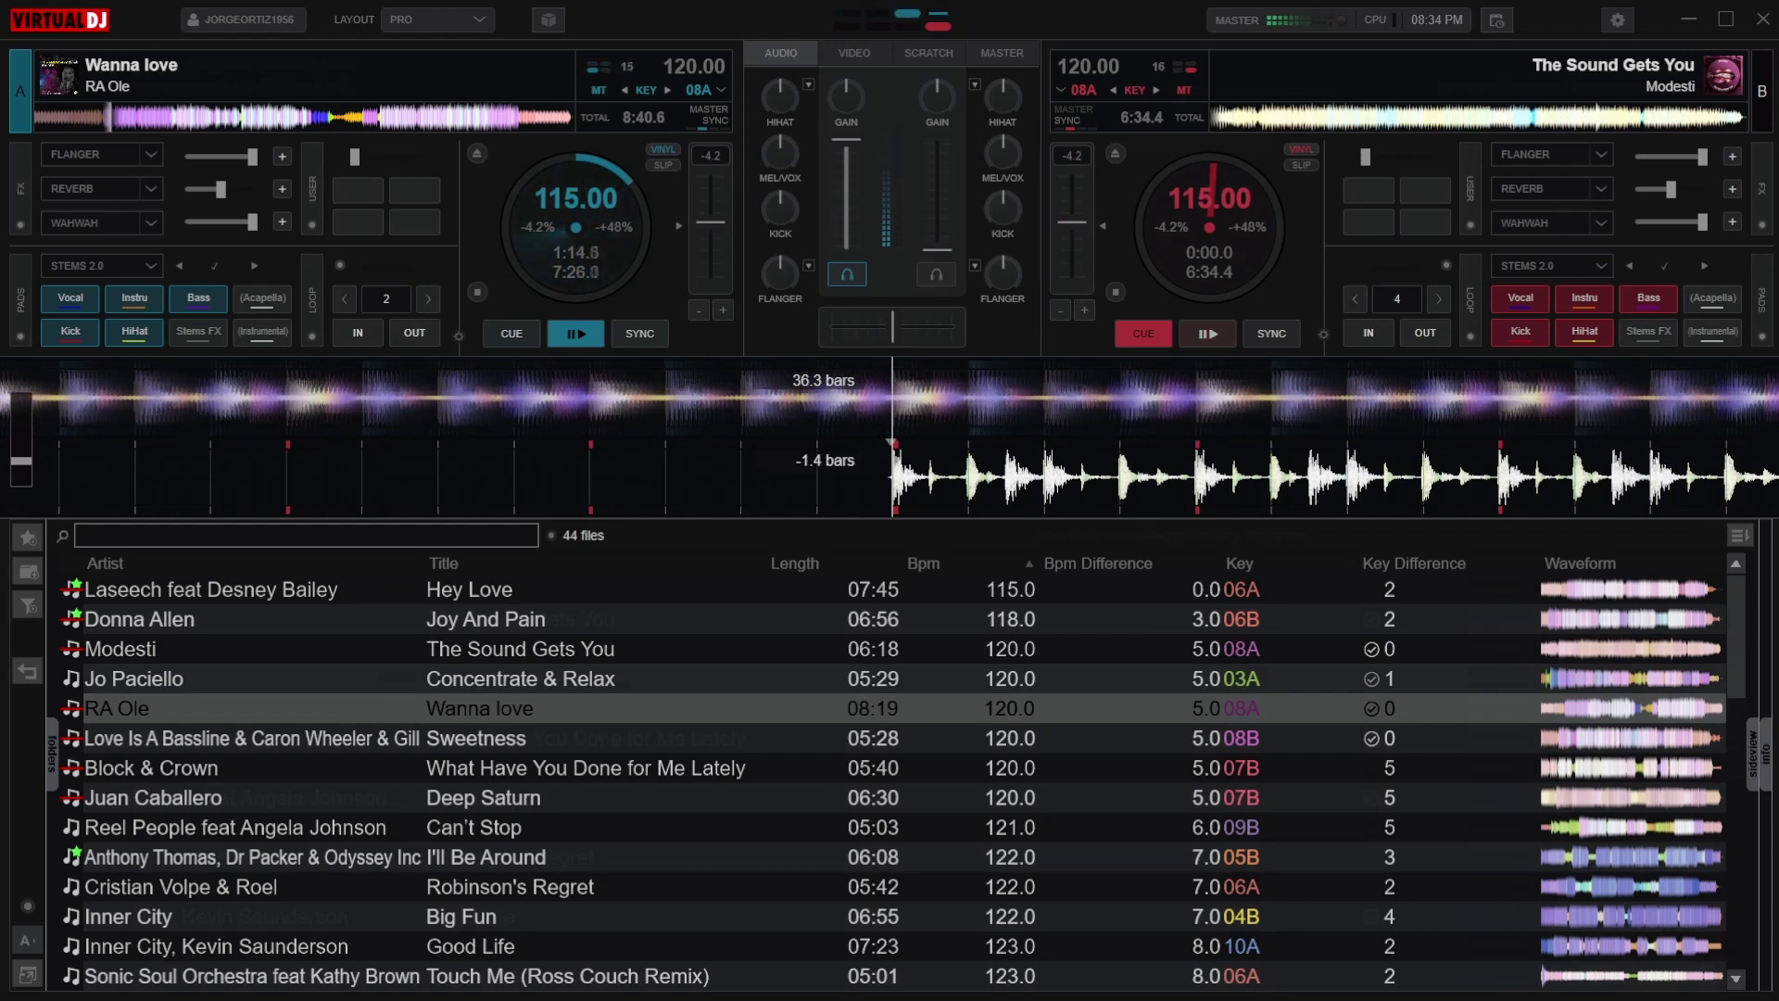
- Load "Concentrate & Relax" onto deck B
left_click(464, 678)
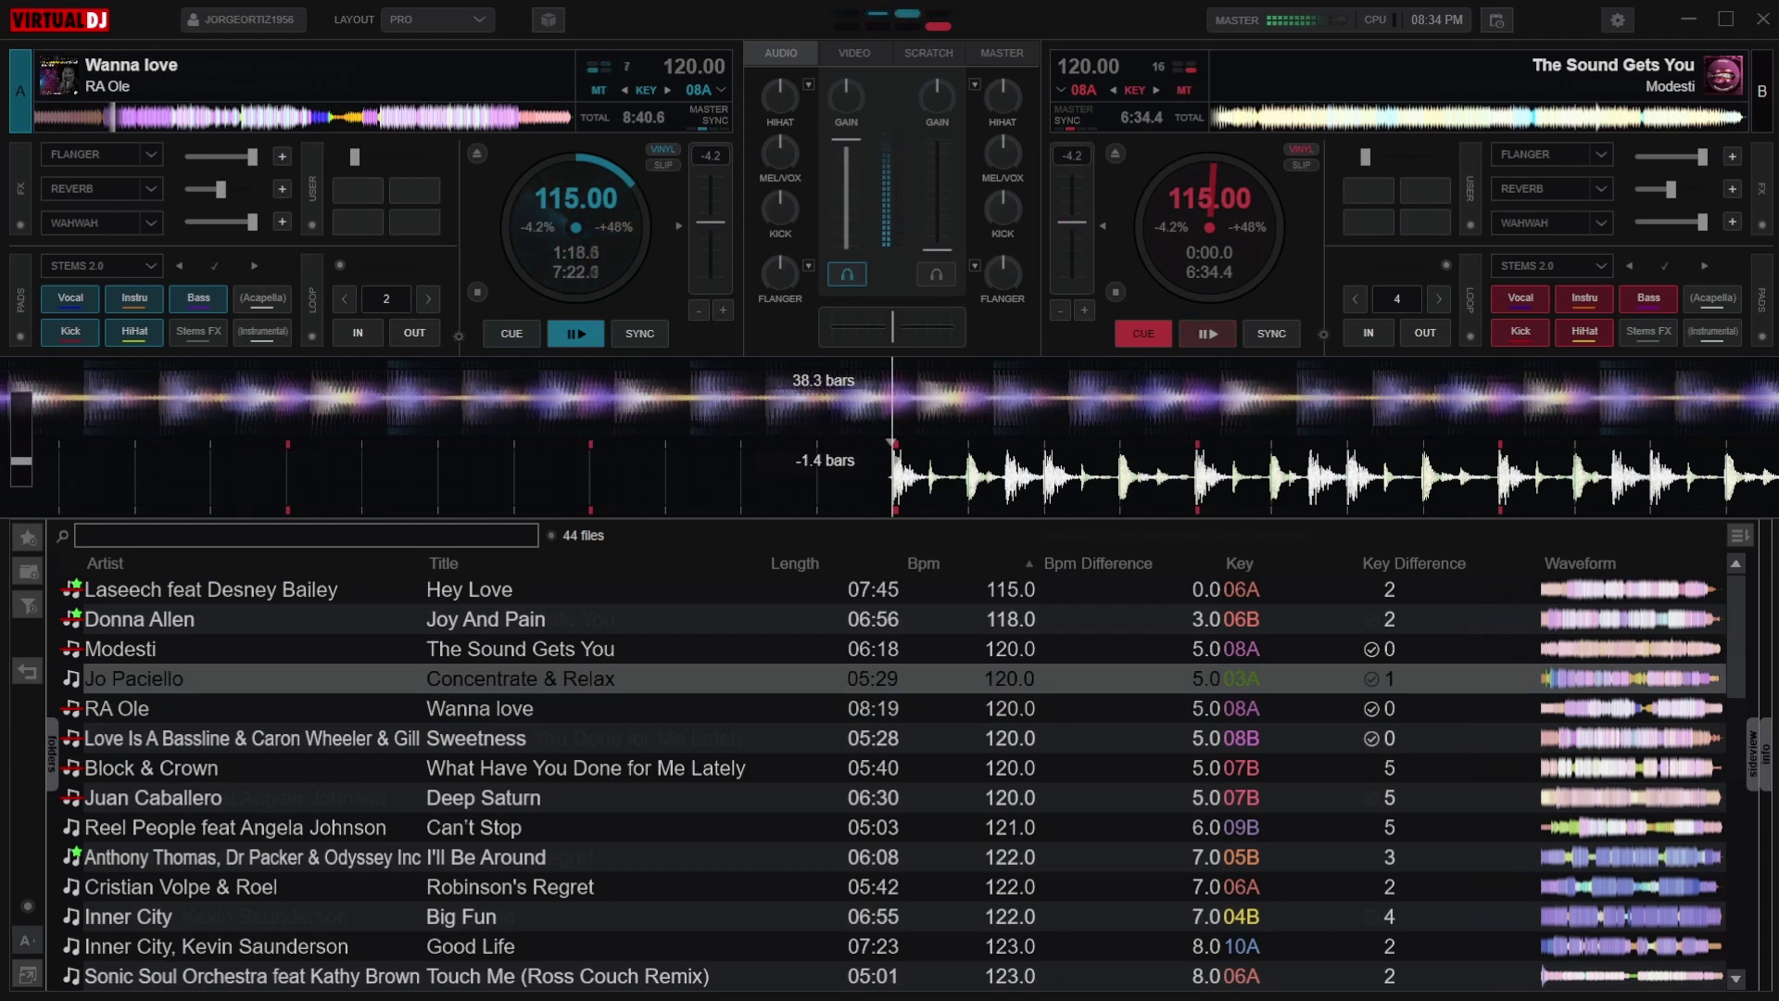
key("shift+Right")
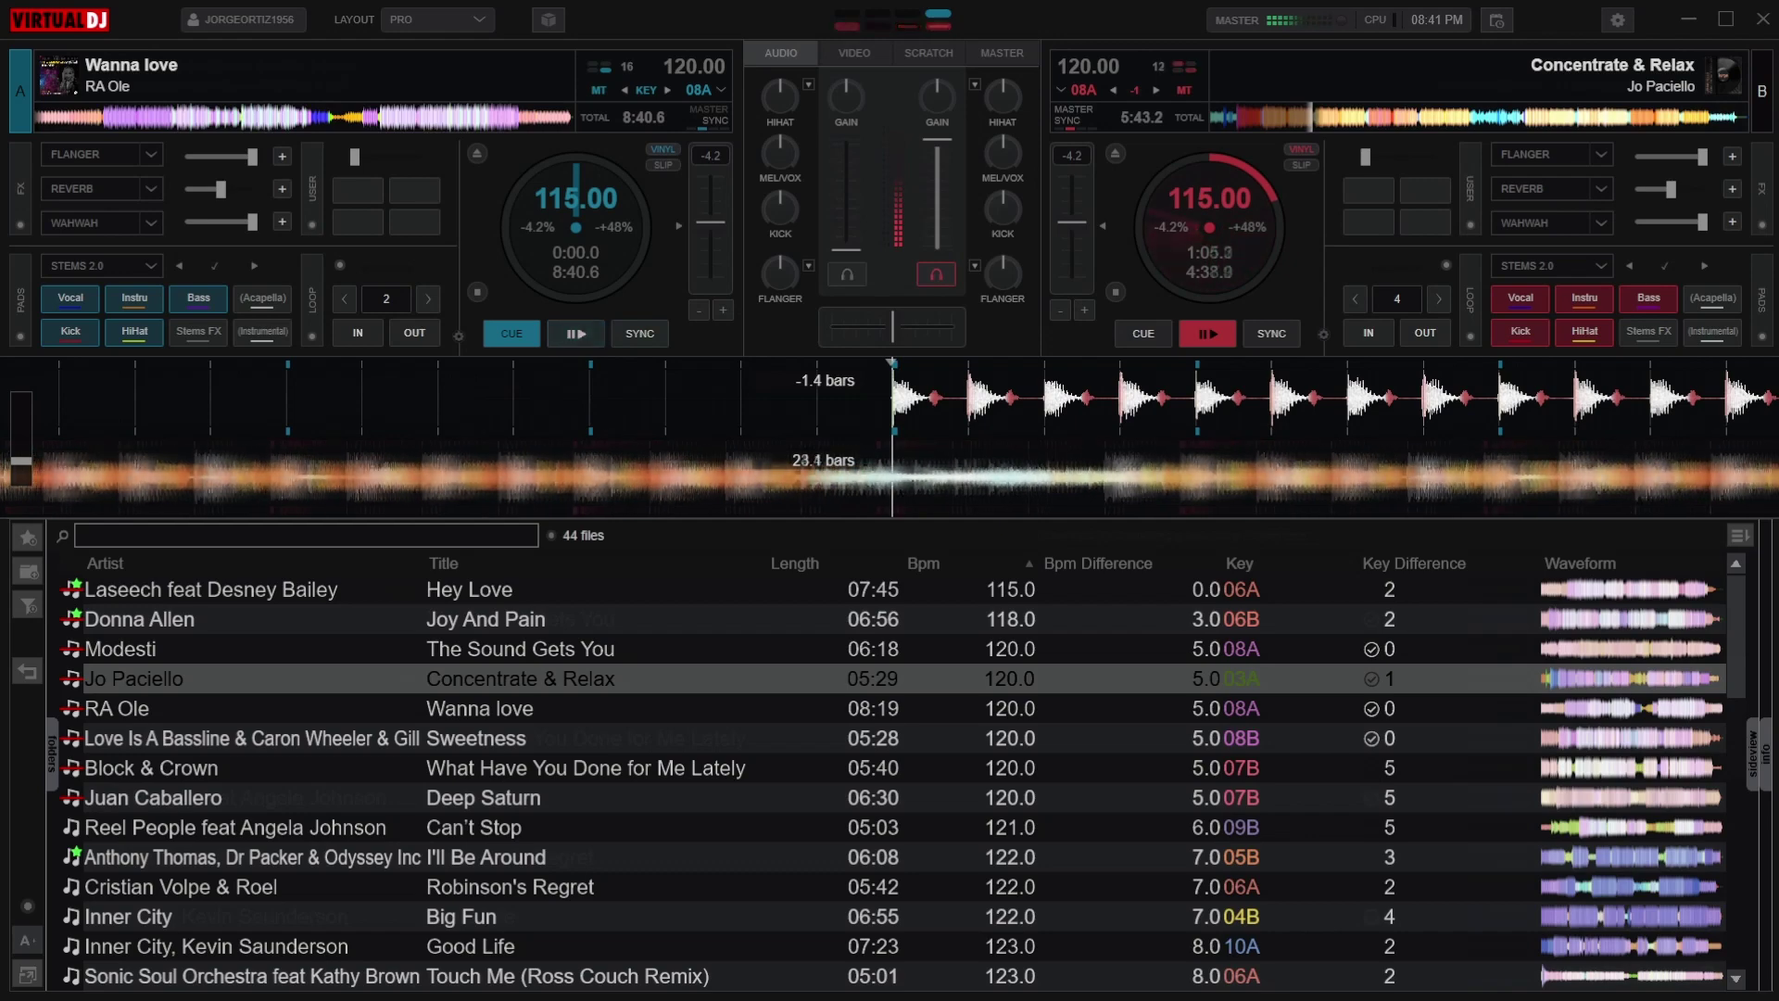
- Browse down the song list to the 123 BPM tracks and load "Somtimes" onto deck A
key("Down")
key("Down")
key("Down")
key("Down")
key("Down")
key("Down")
key("Down")
key("Down")
key("Down")
key("Down")
key("Down")
key("Down")
key("Down")
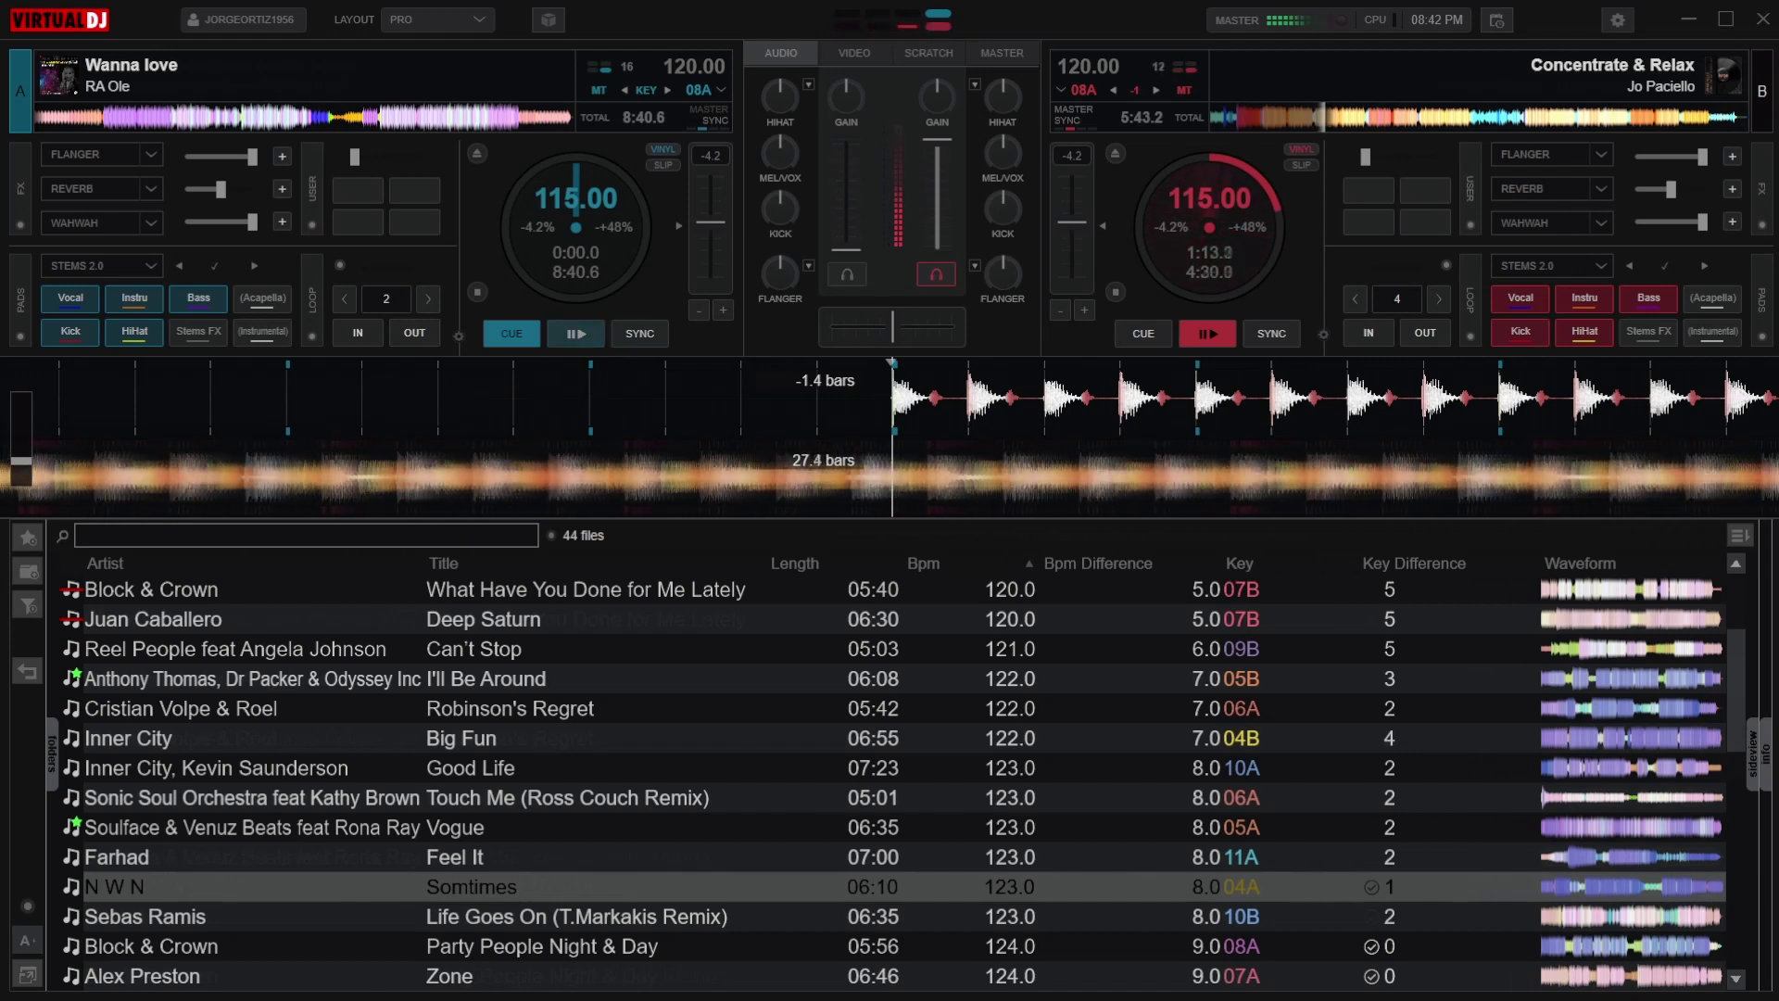
key("ctrl+Left")
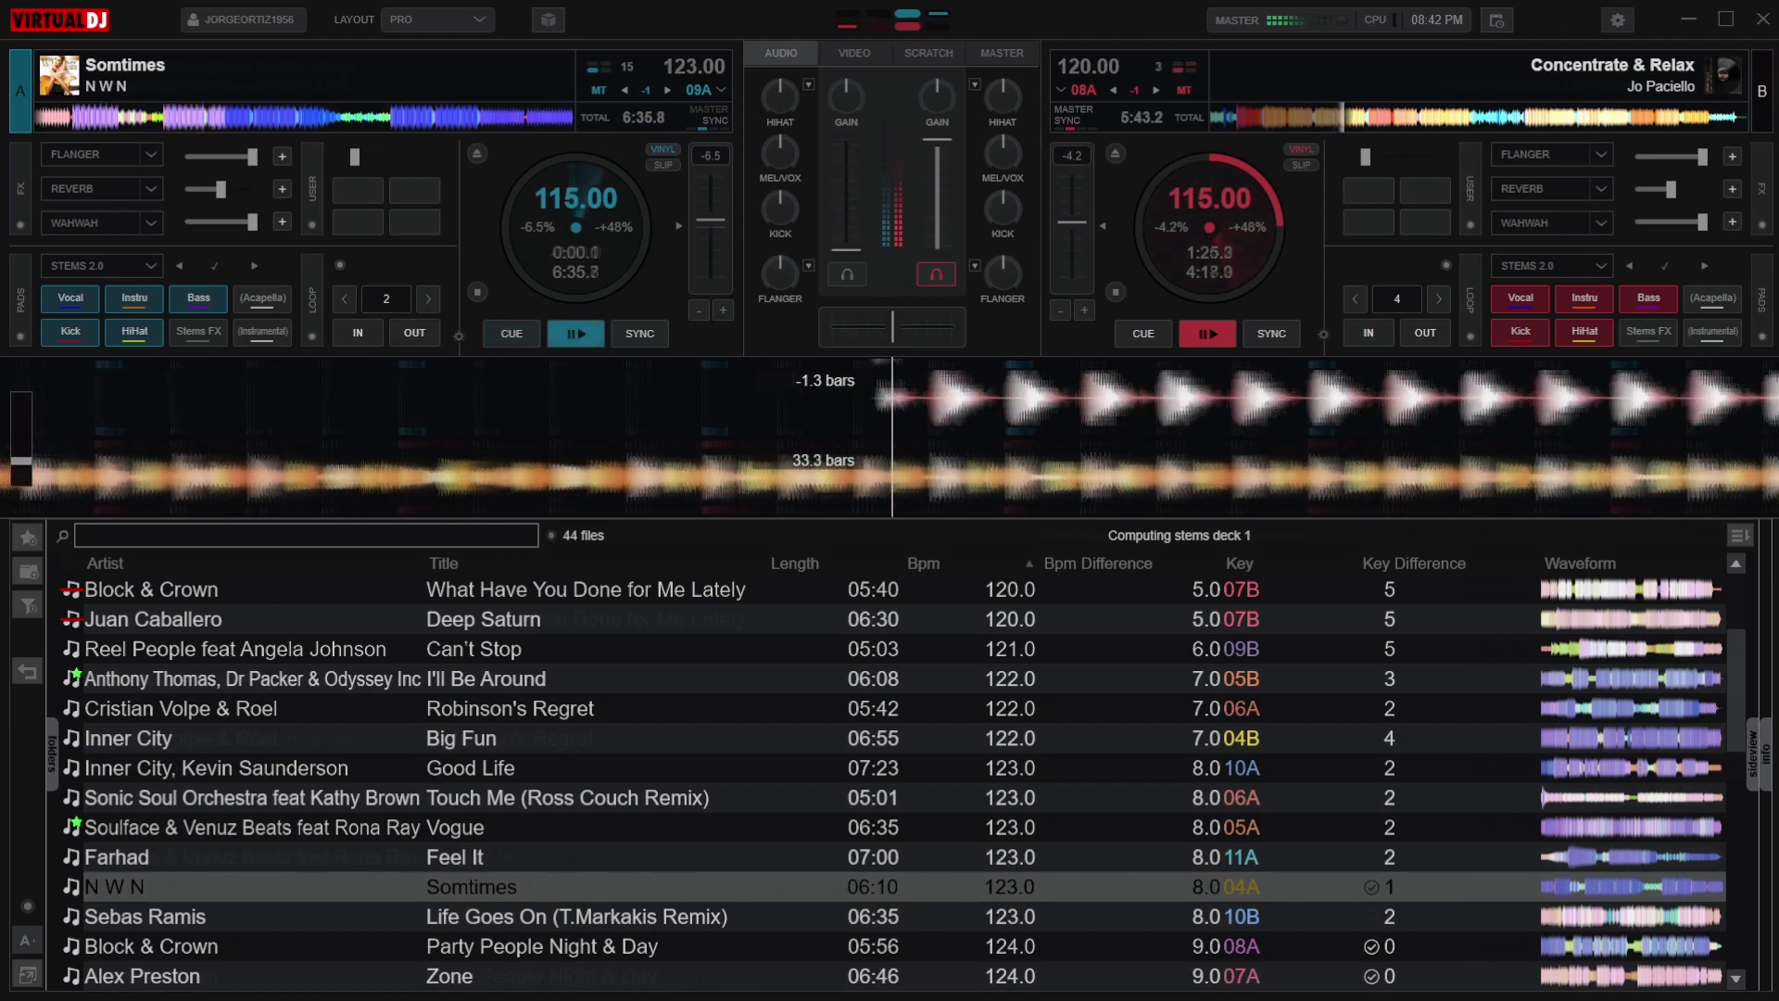
- Set the cue point of "Somtimes" on an early beat at about 0:00.9 and preview the opening repeatedly from there
key("space")
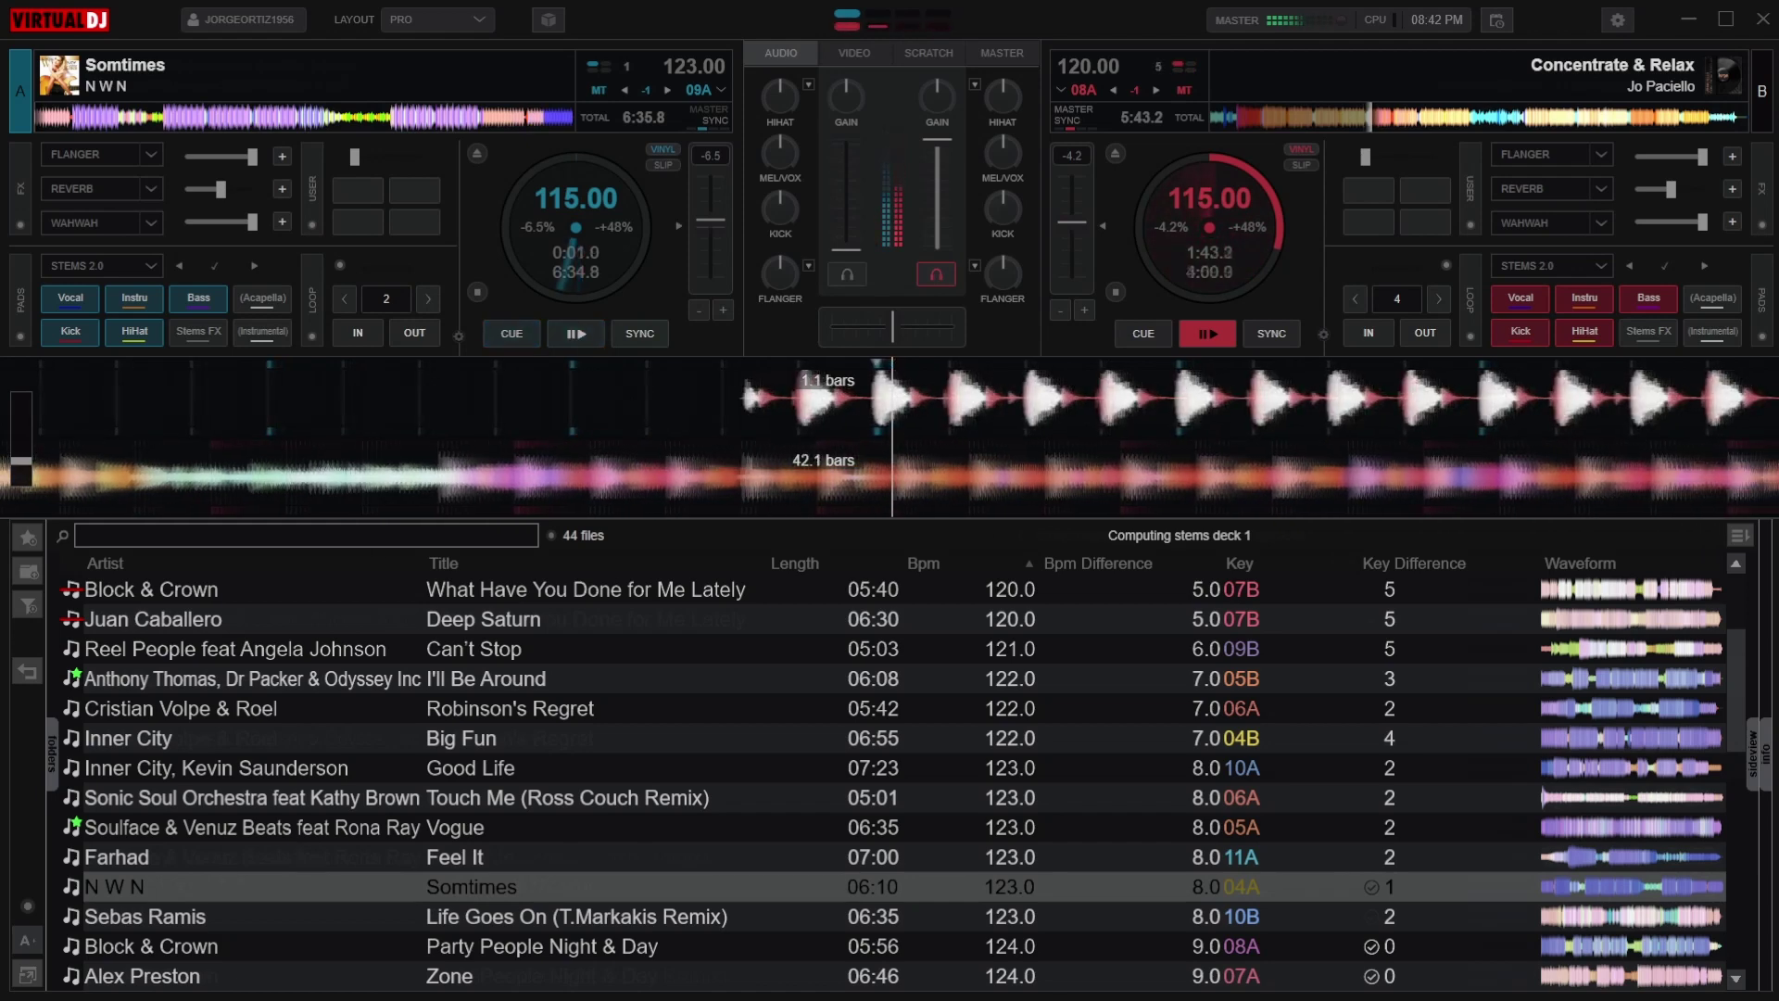
left_click_drag(632, 219, 536, 186)
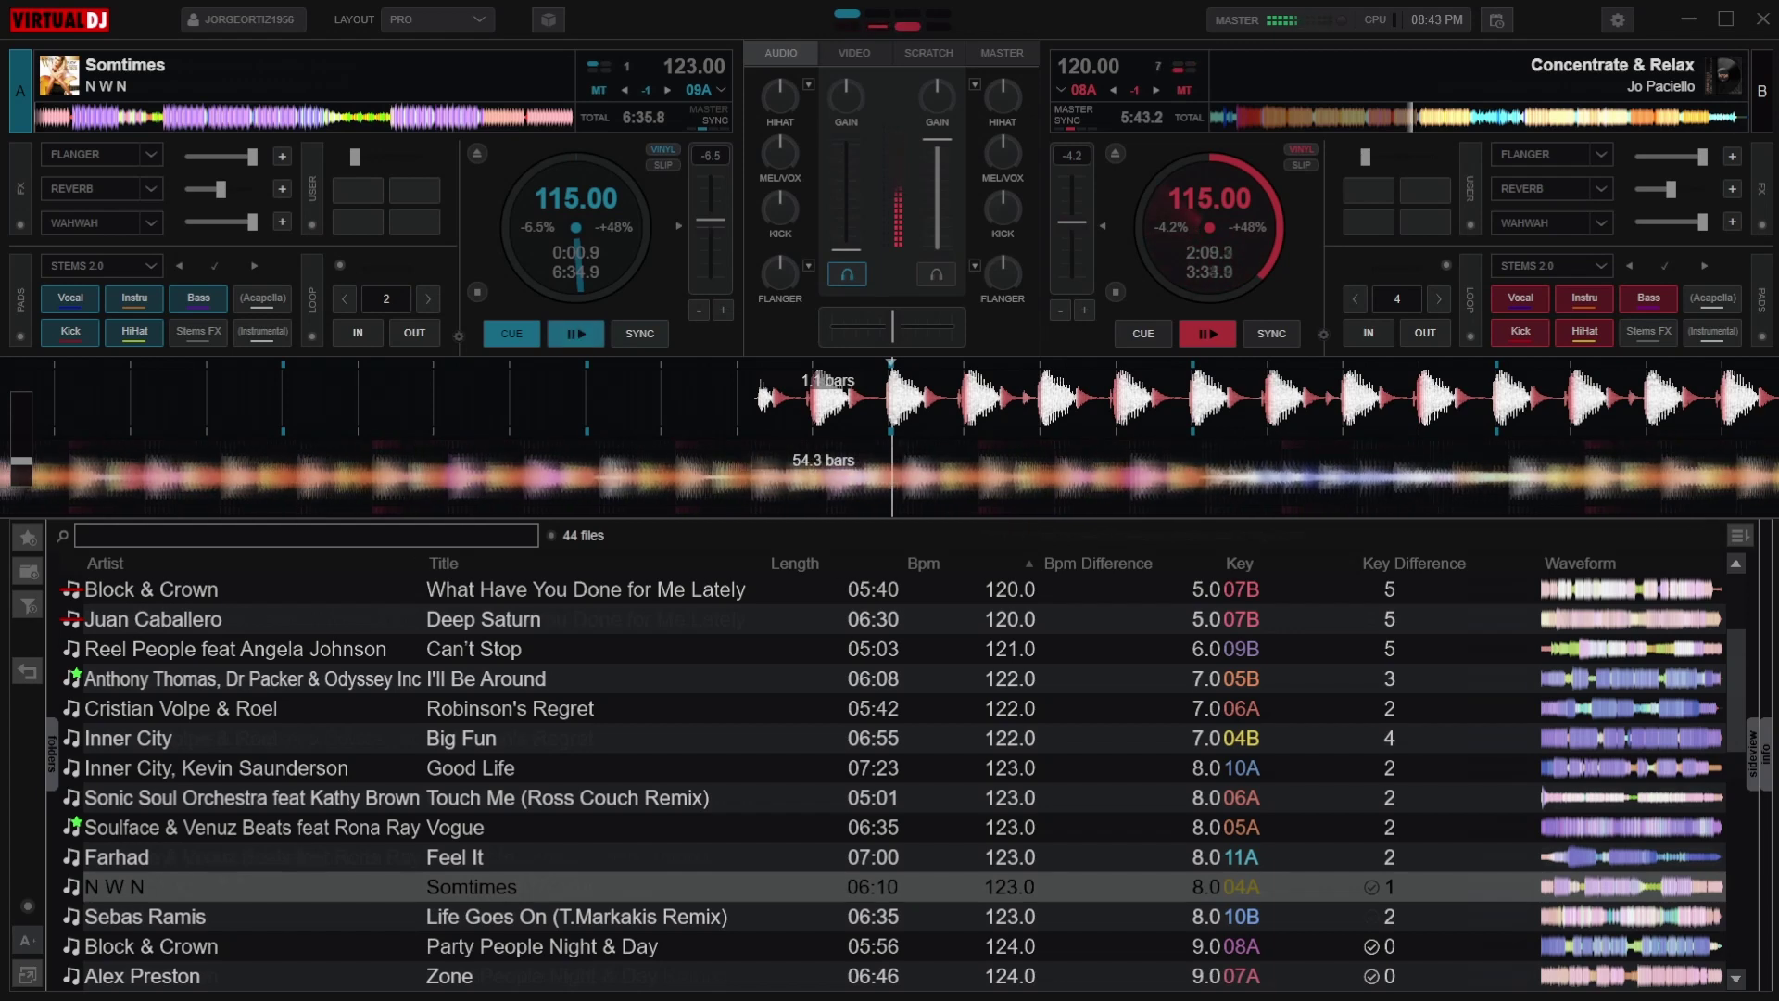
key("space")
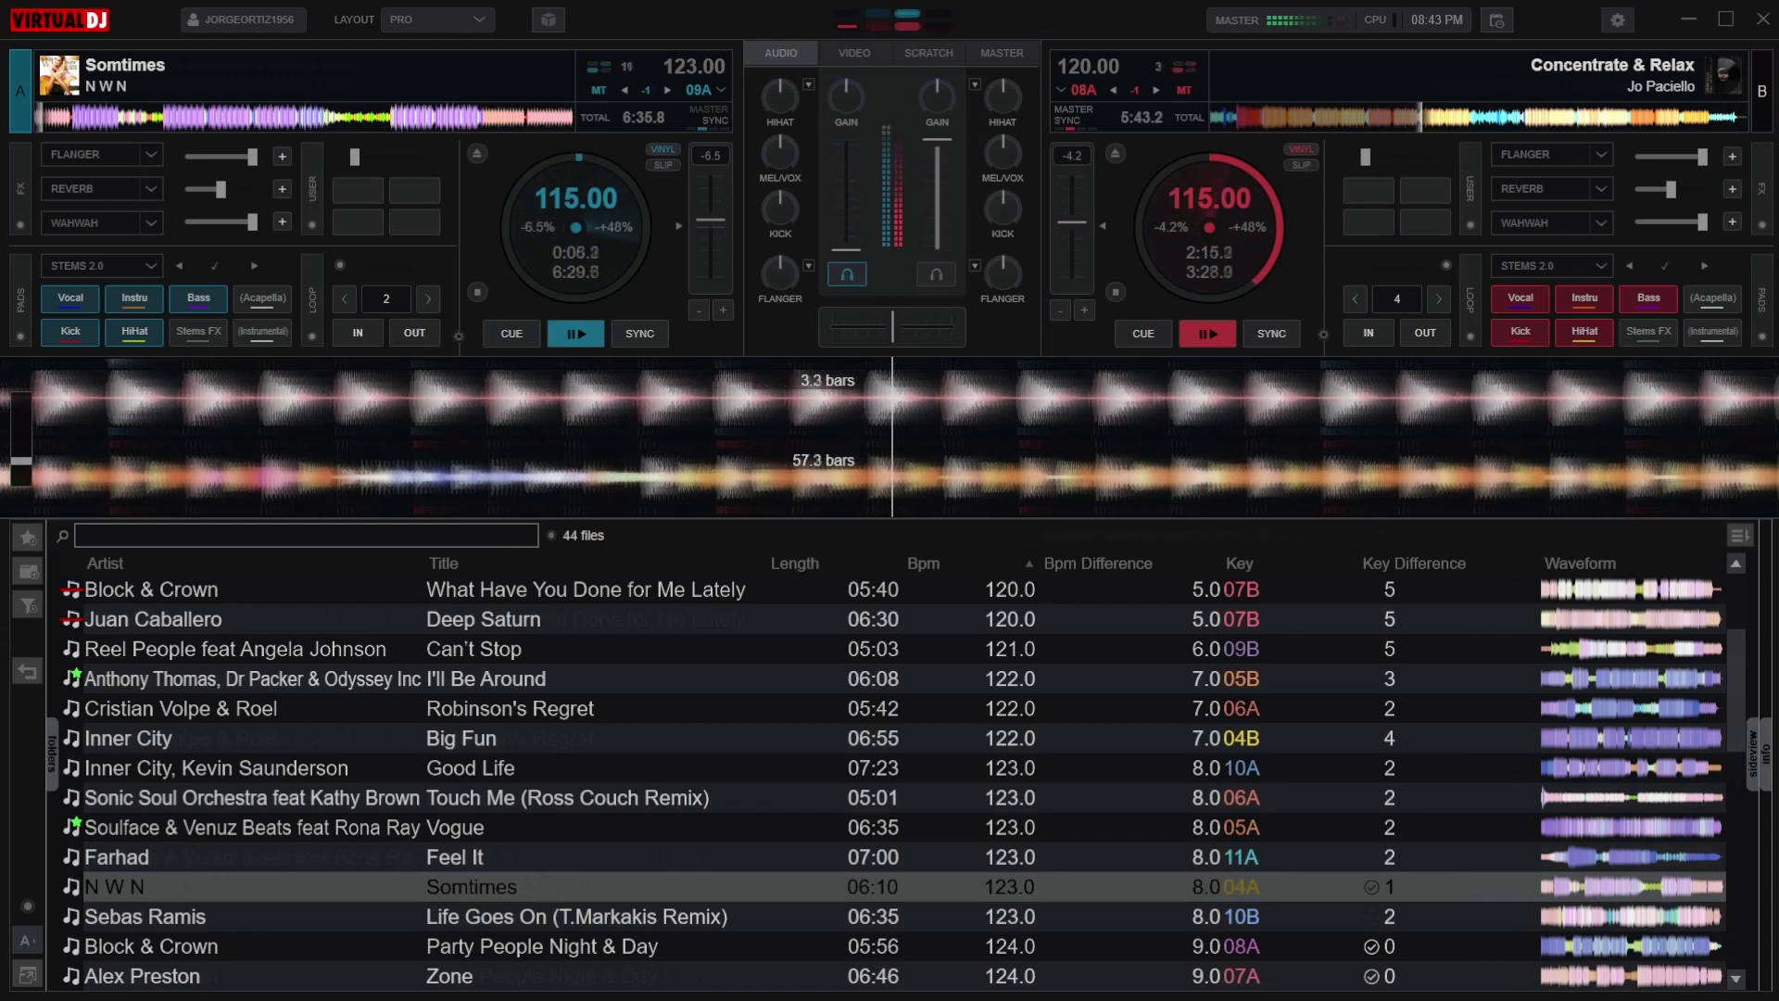
key("space")
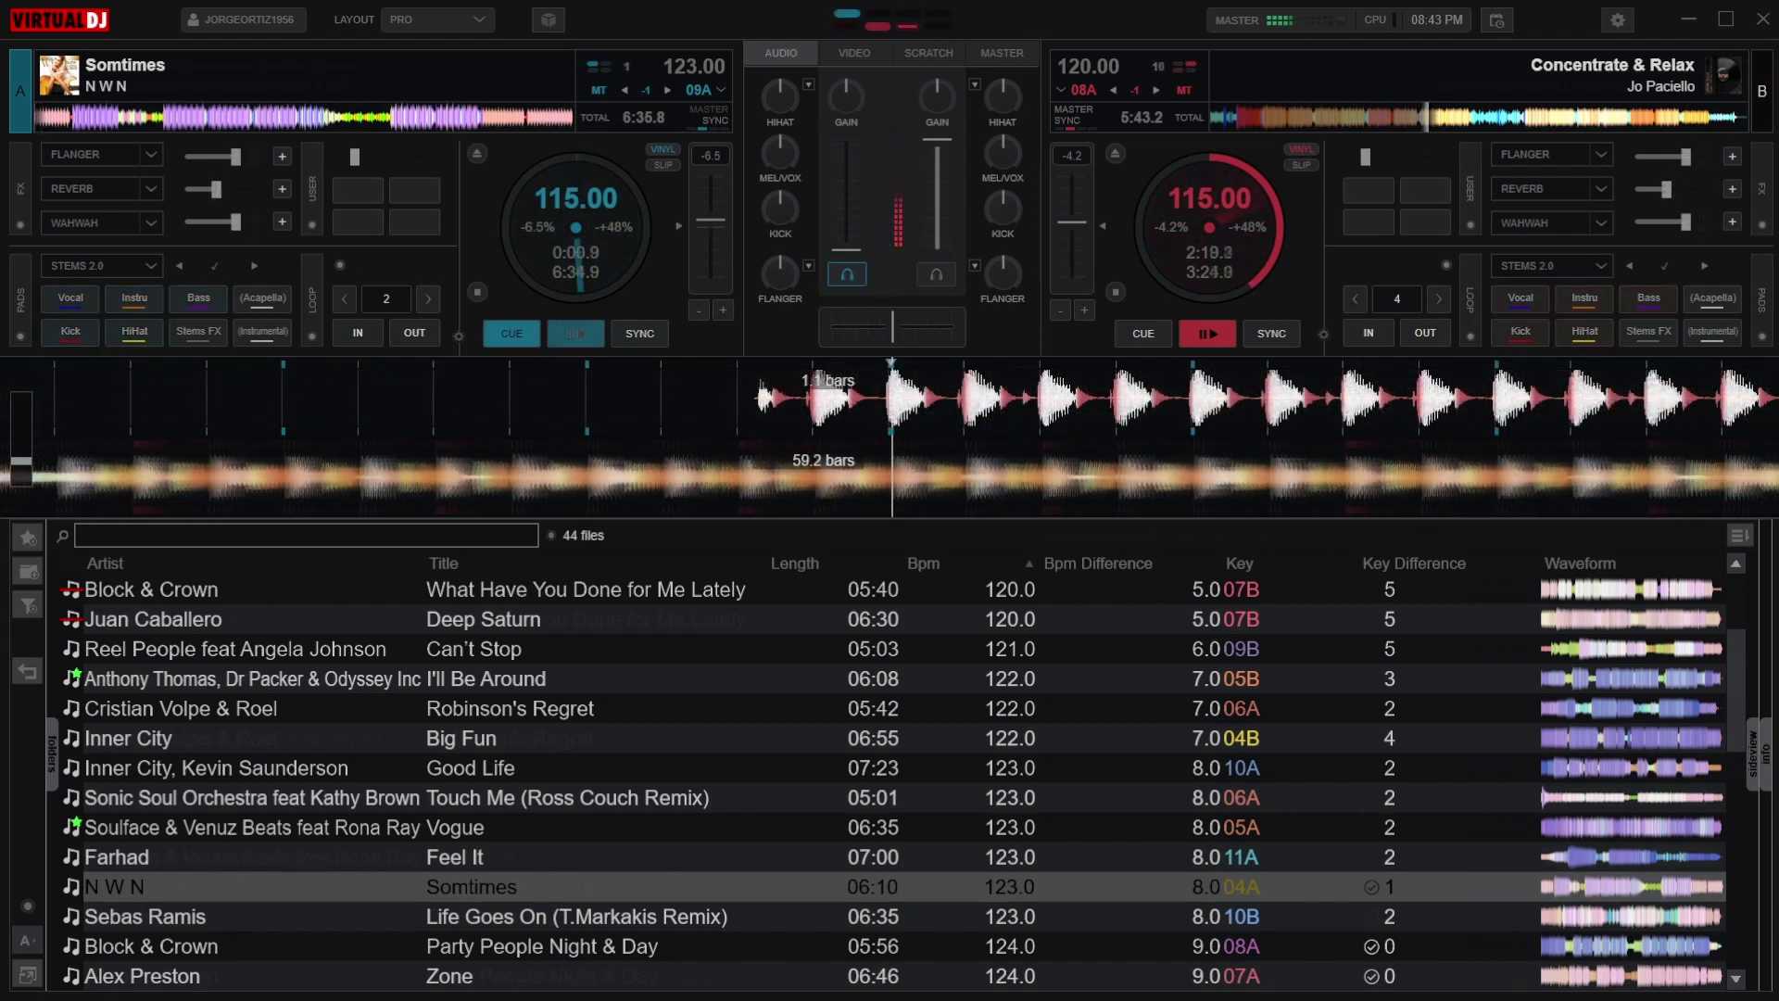
key("space")
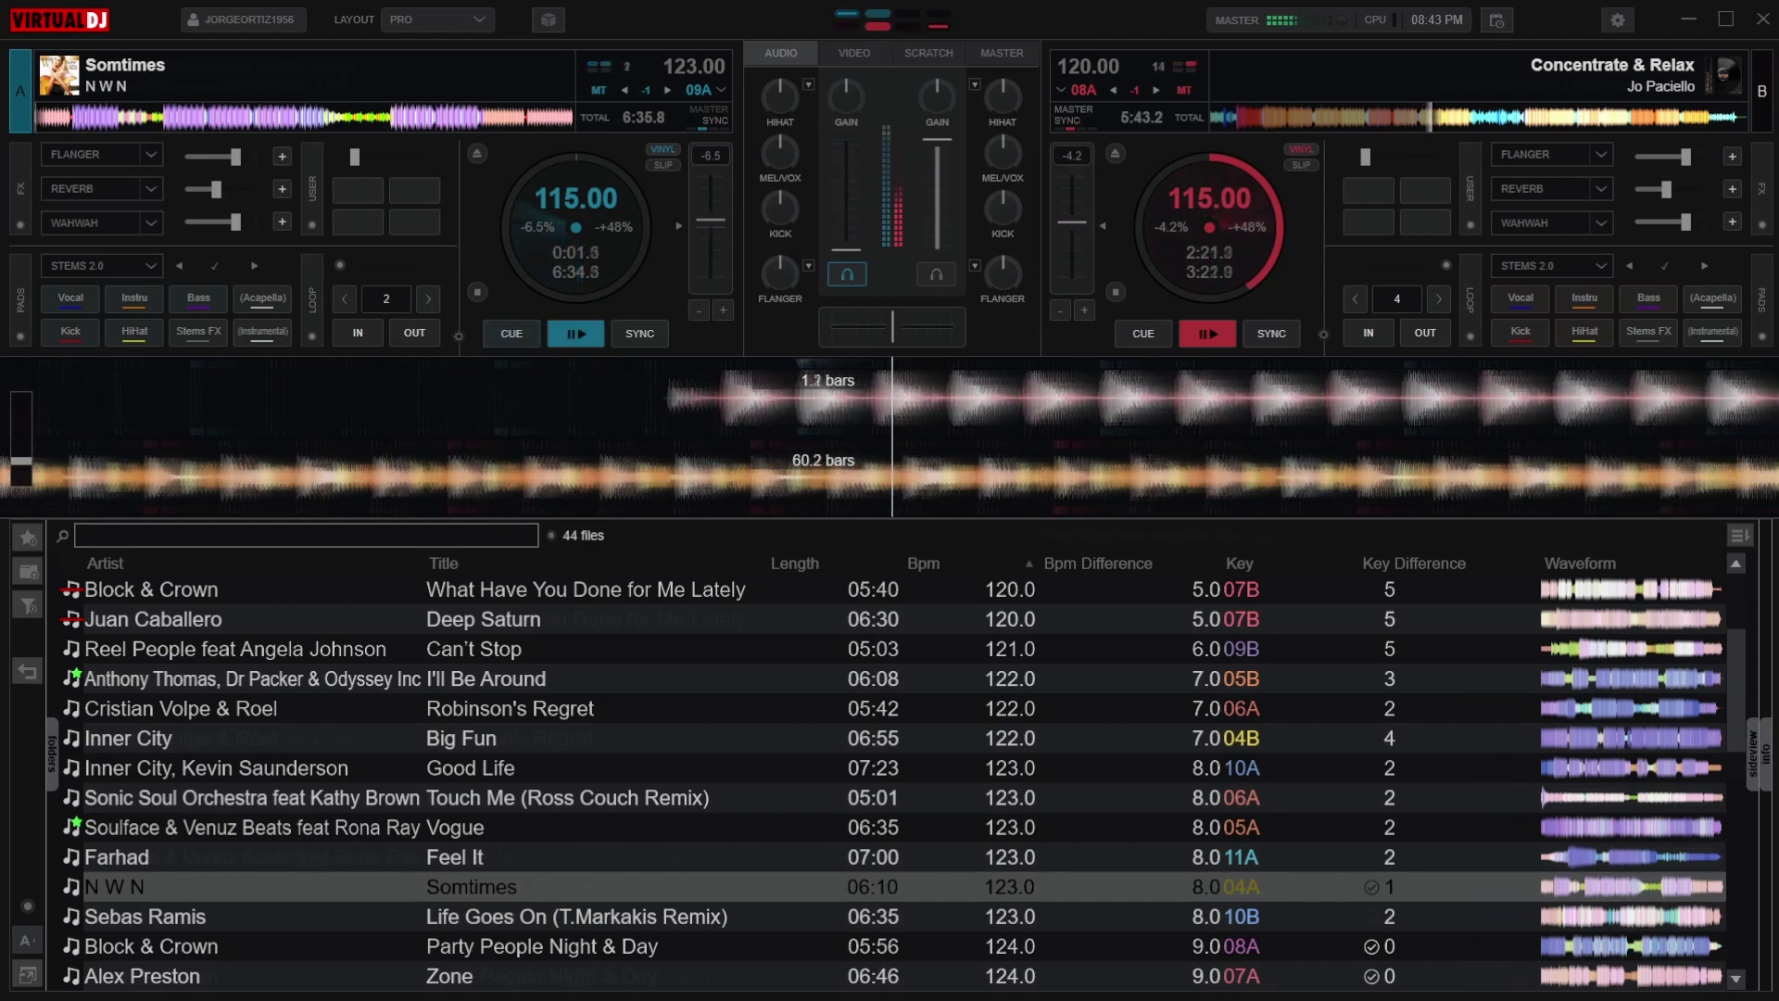
key("space")
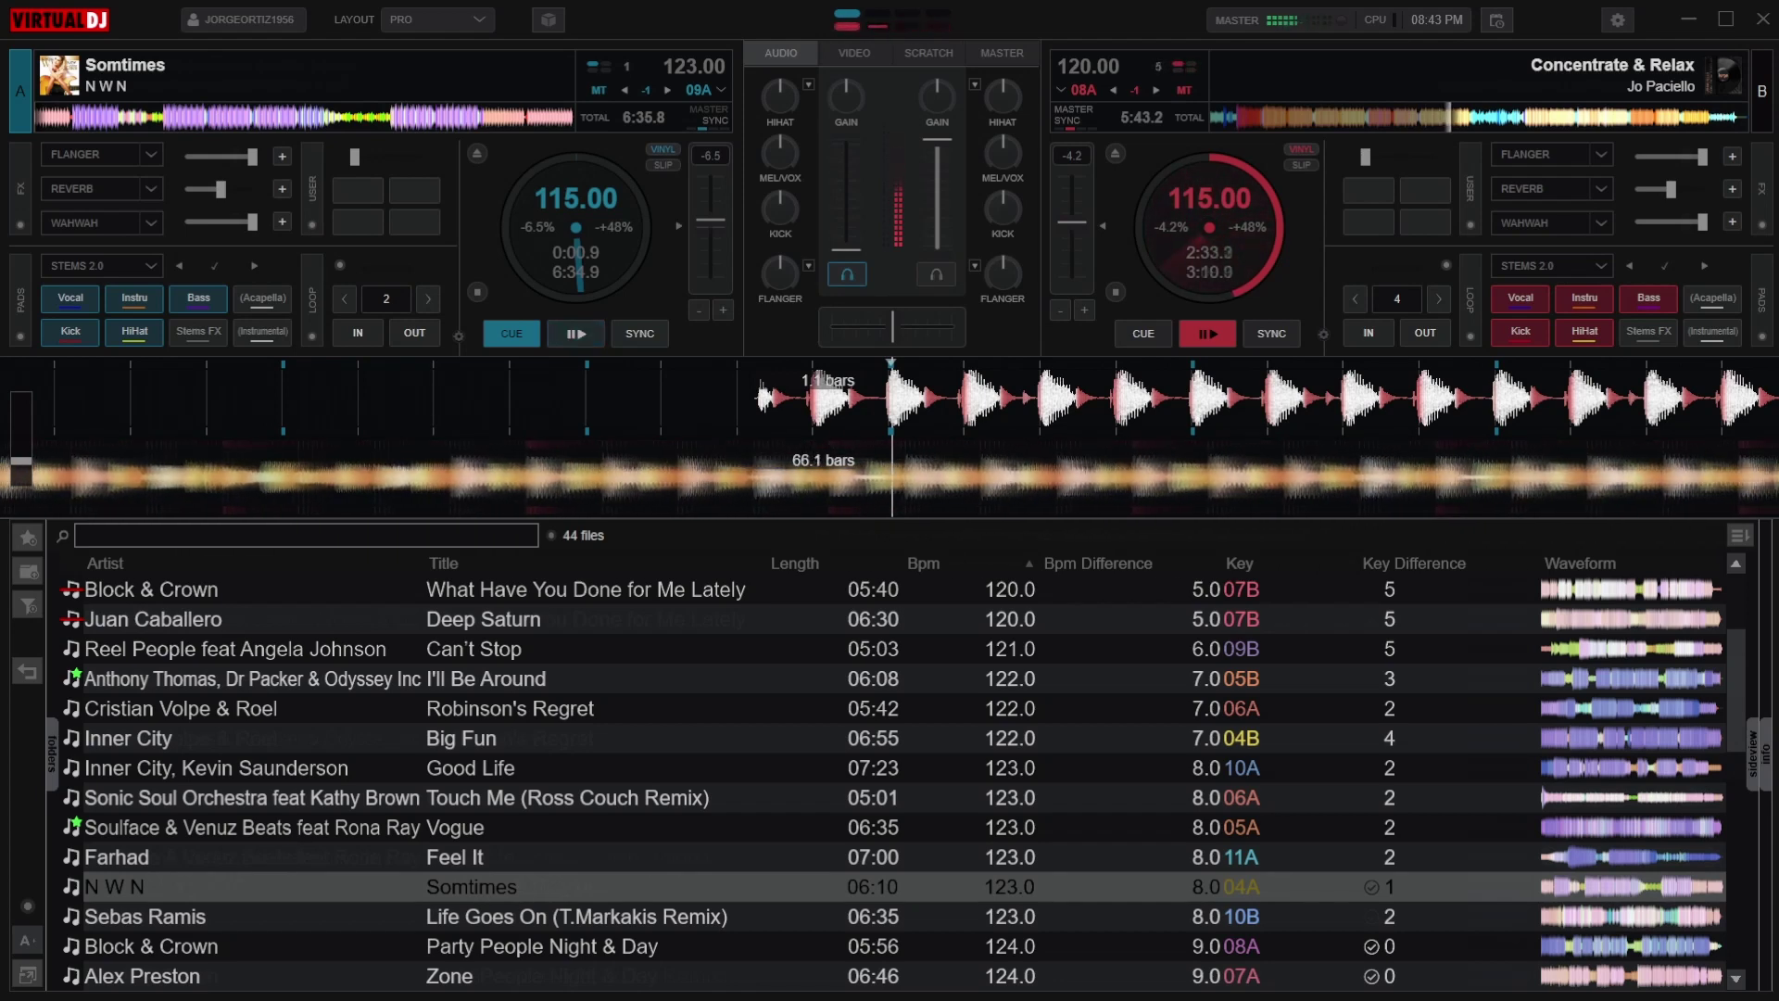
key("space")
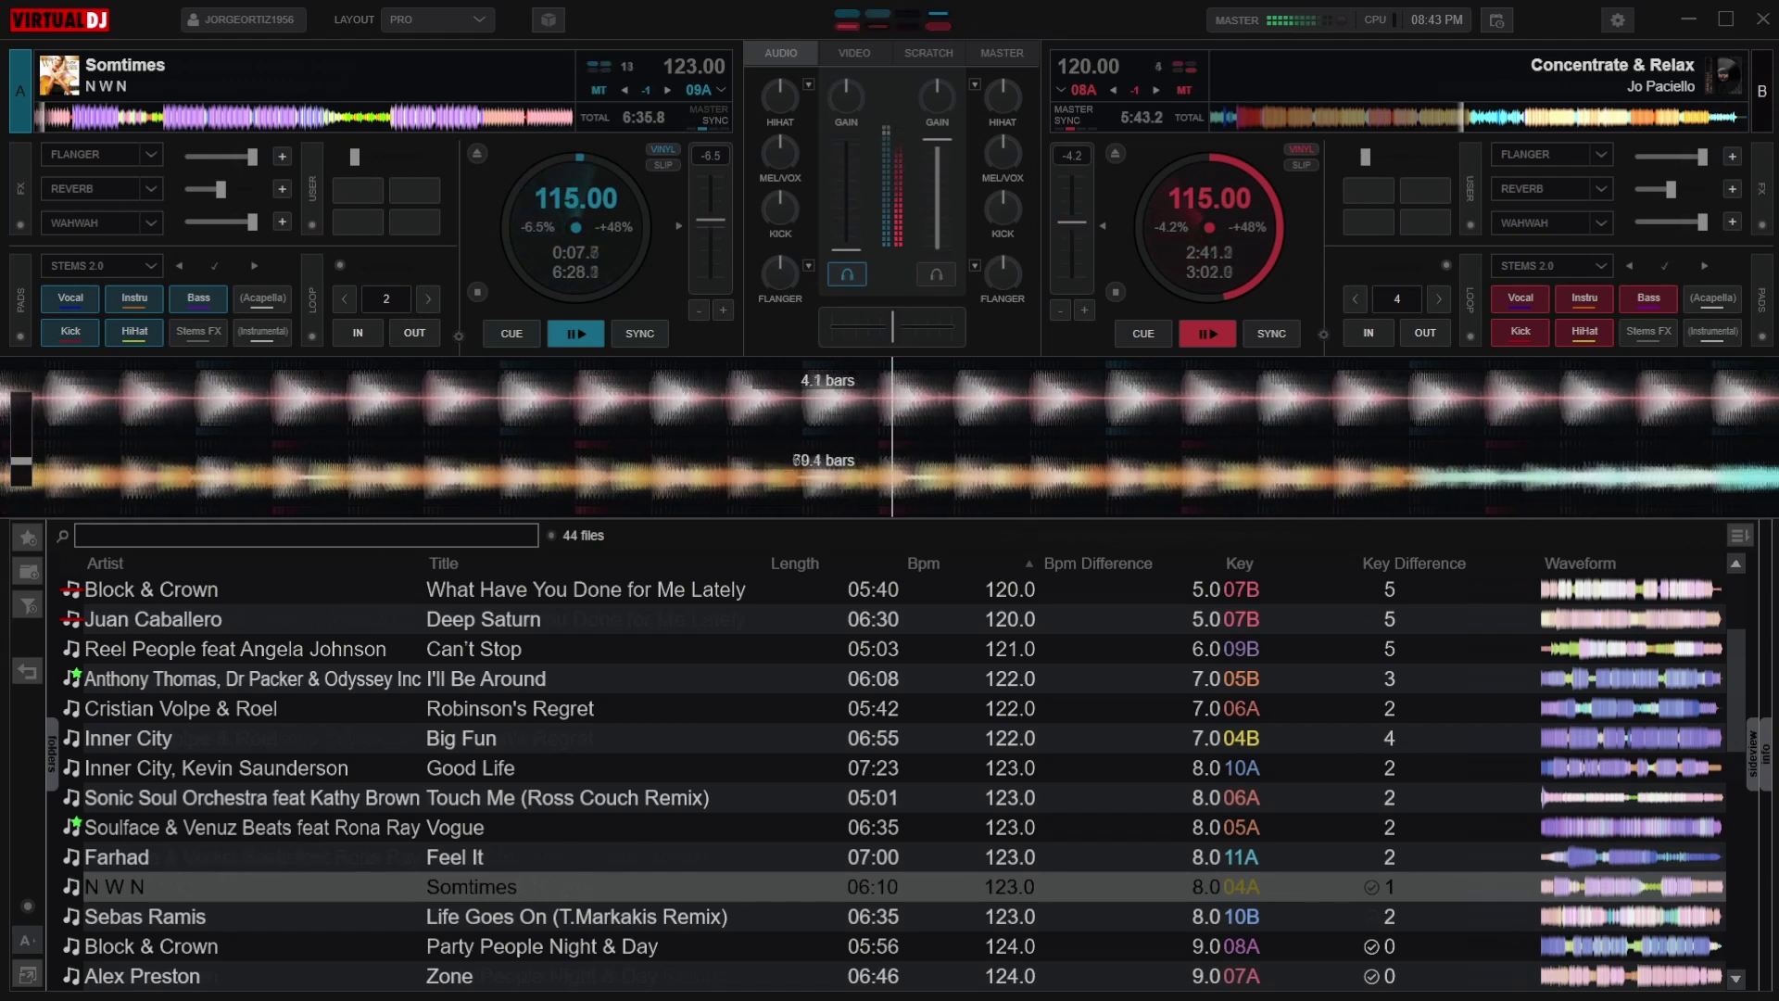
key("q")
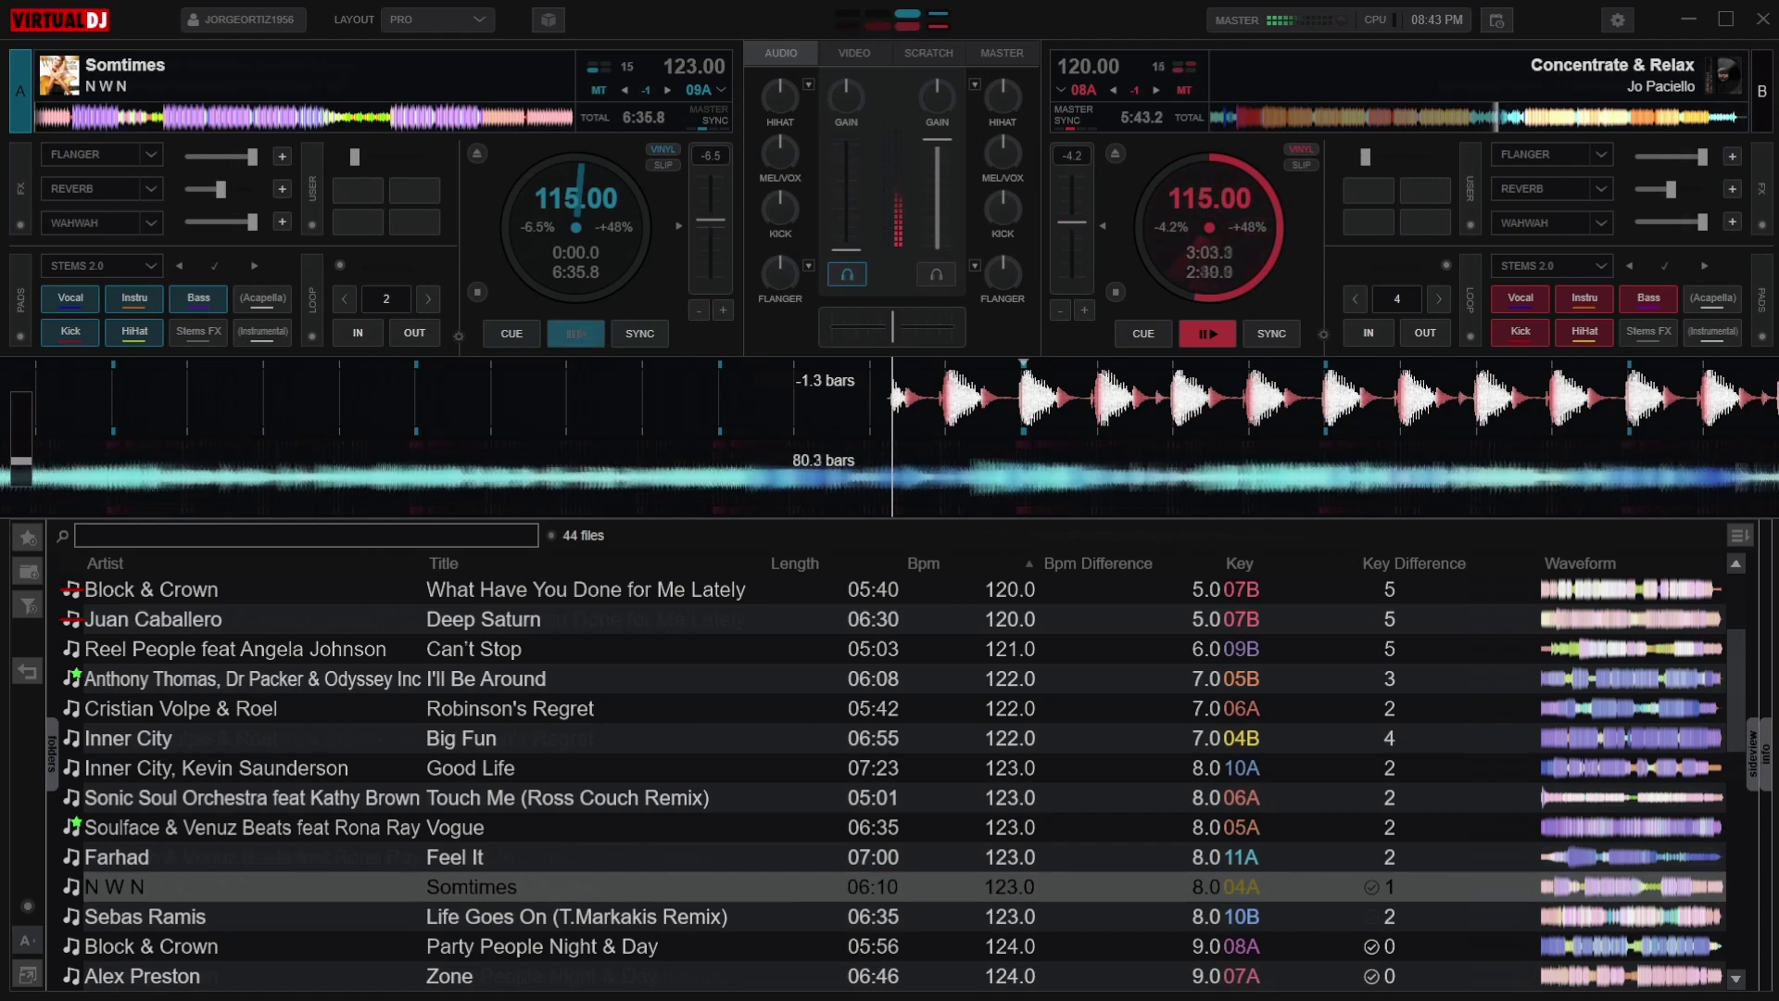
key("space")
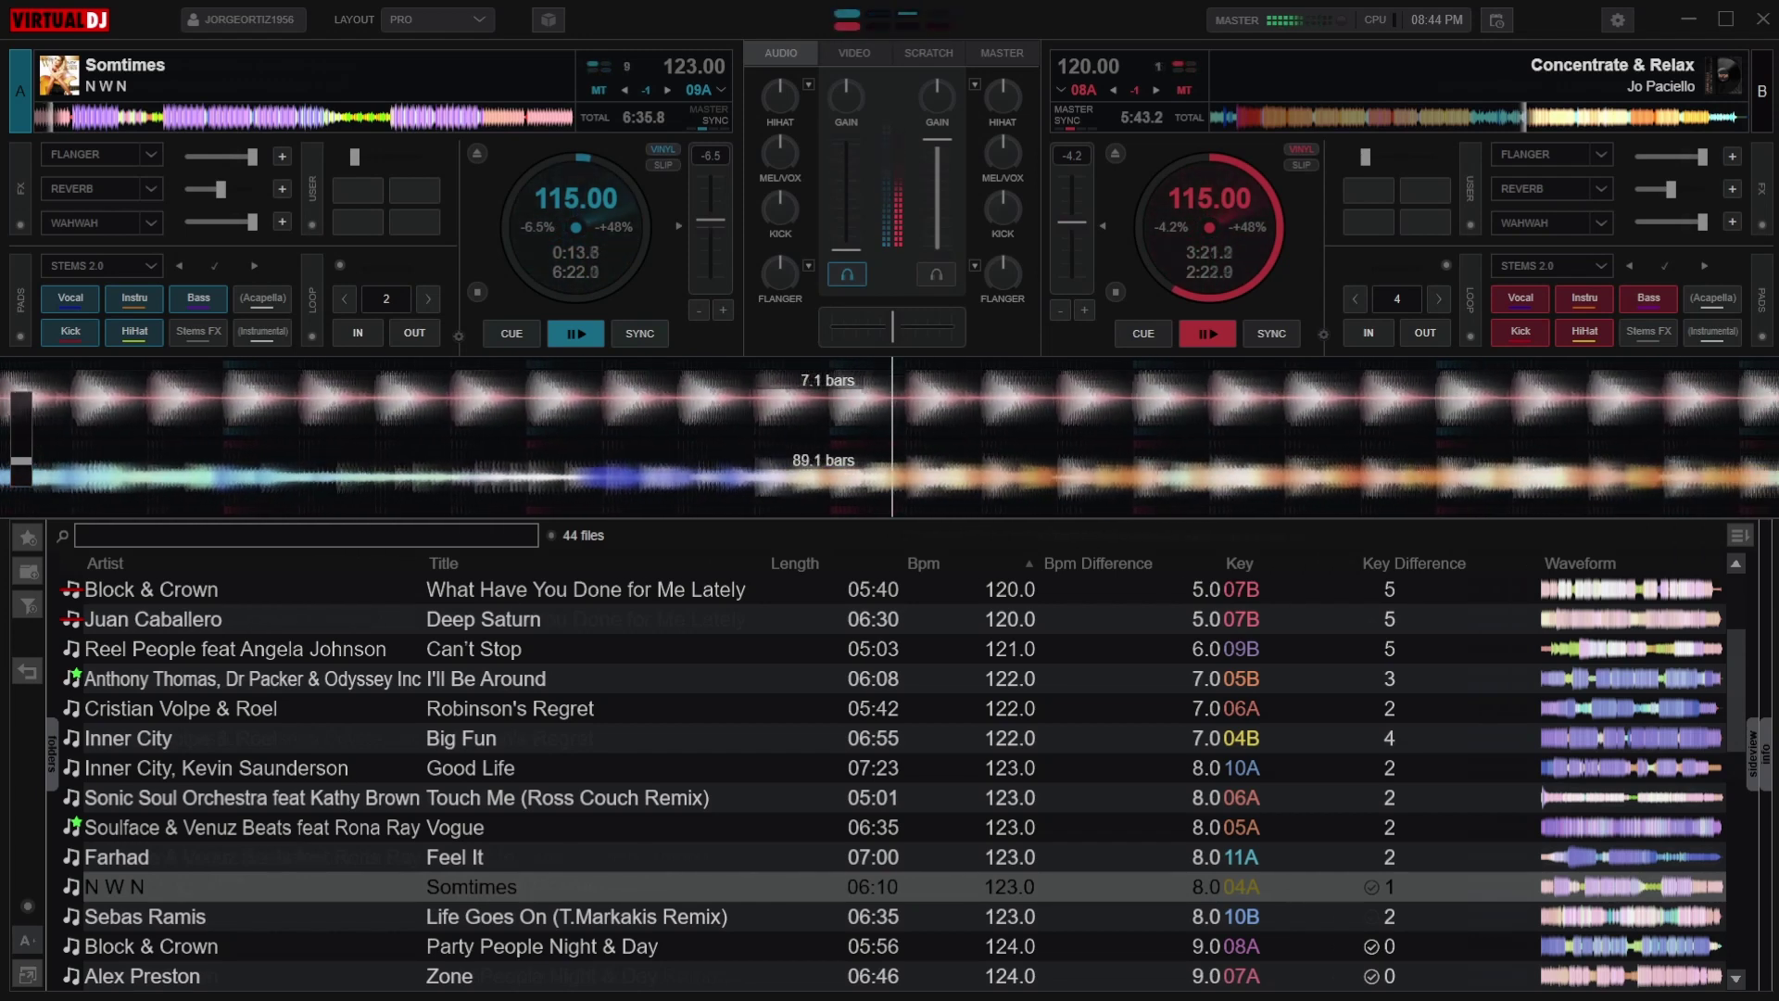
key("Home")
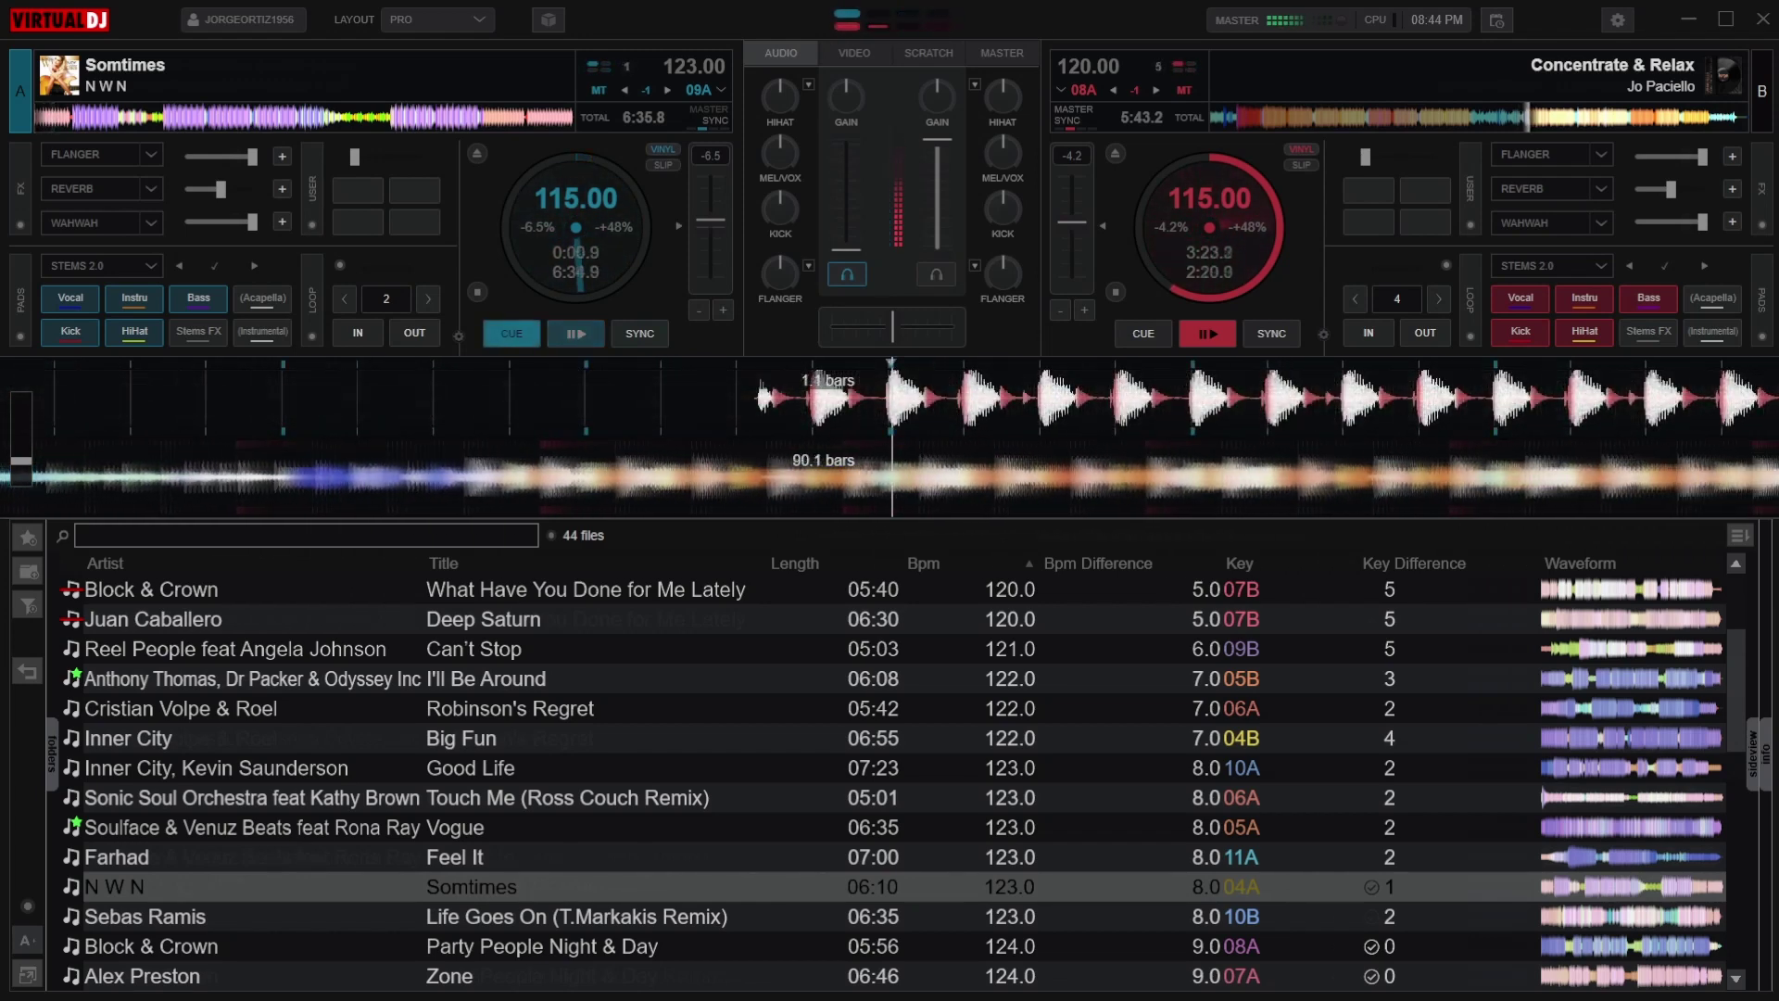
- Load "Party People Night & Day" onto deck A in place of "Somtimes"
key("Down")
key("Down")
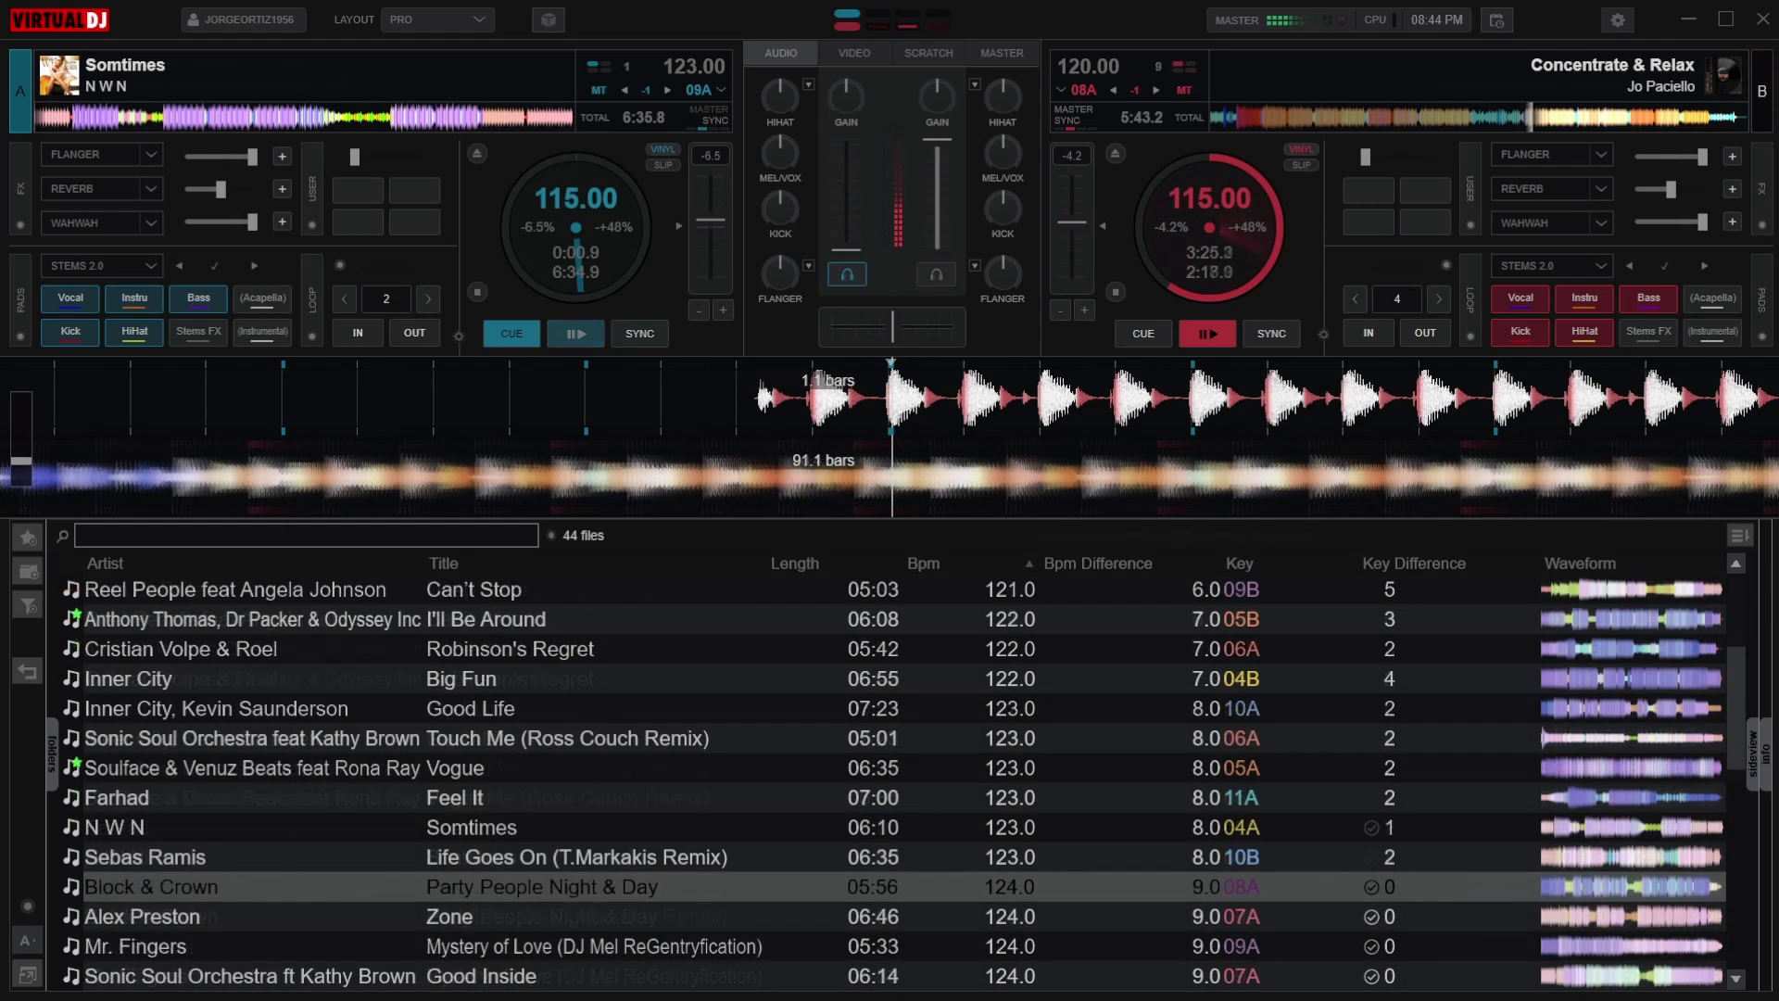
key("Left")
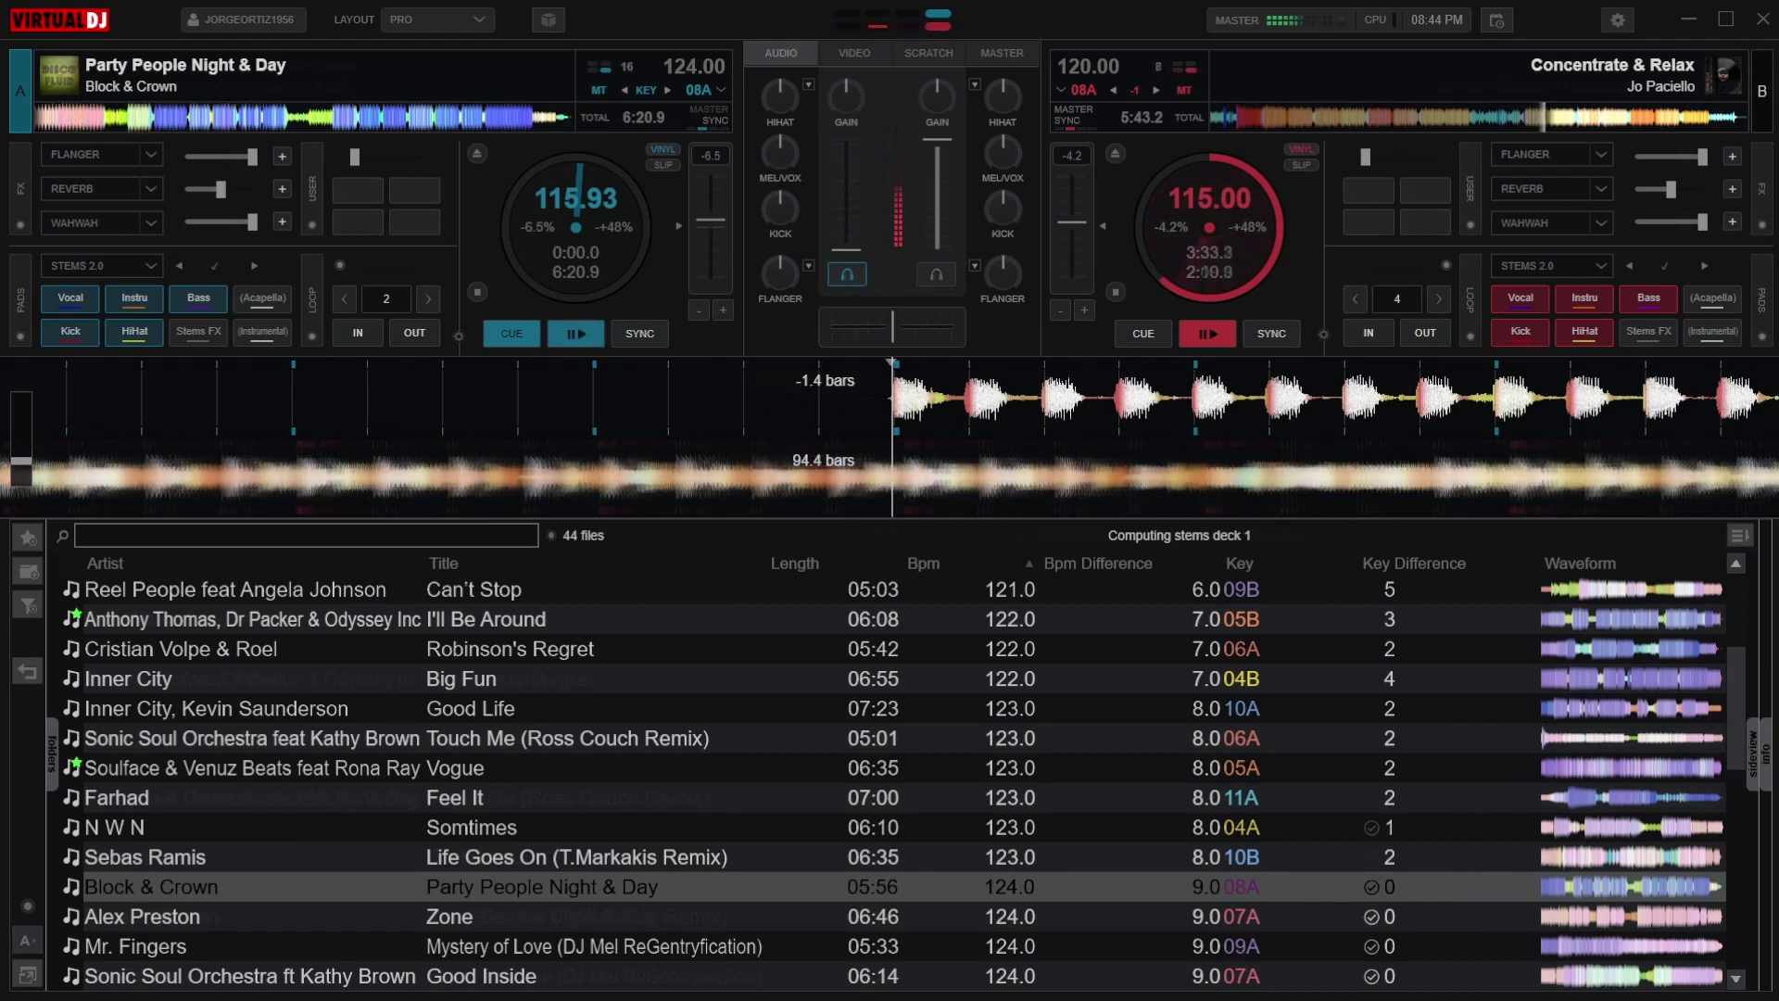
- Preview "Party People Night & Day", sync it to 115 BPM, and return it to its cue point
key("space")
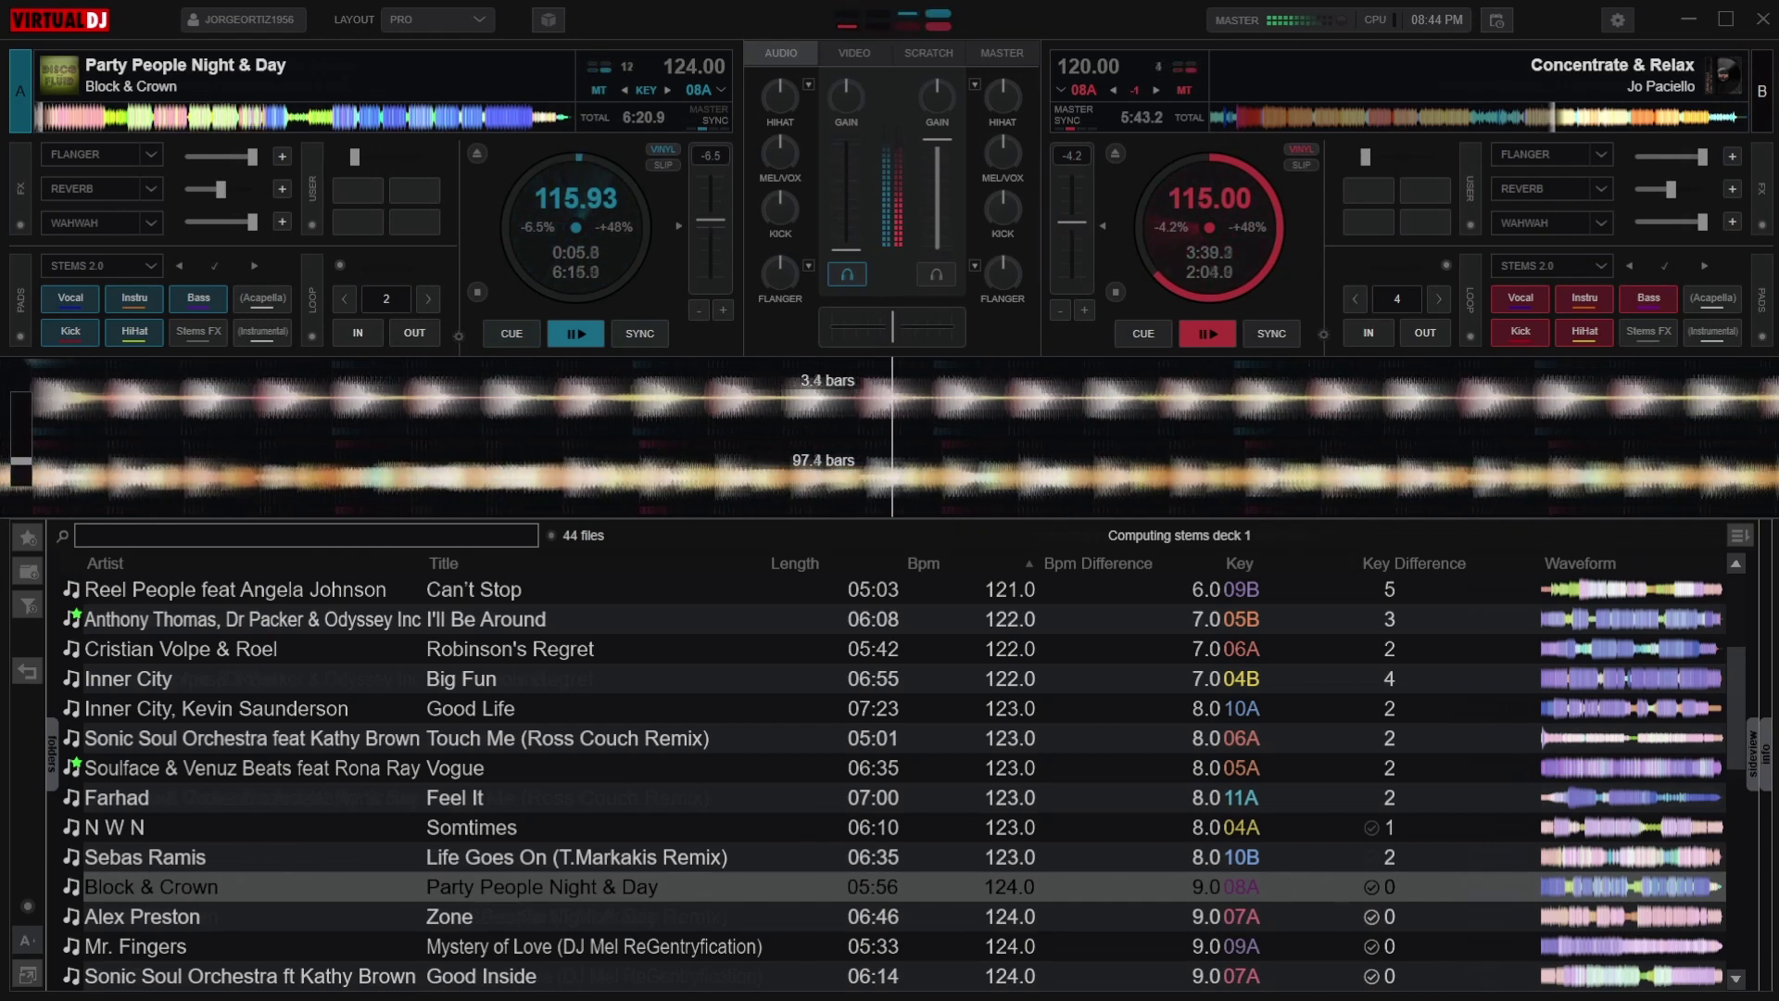
key("s")
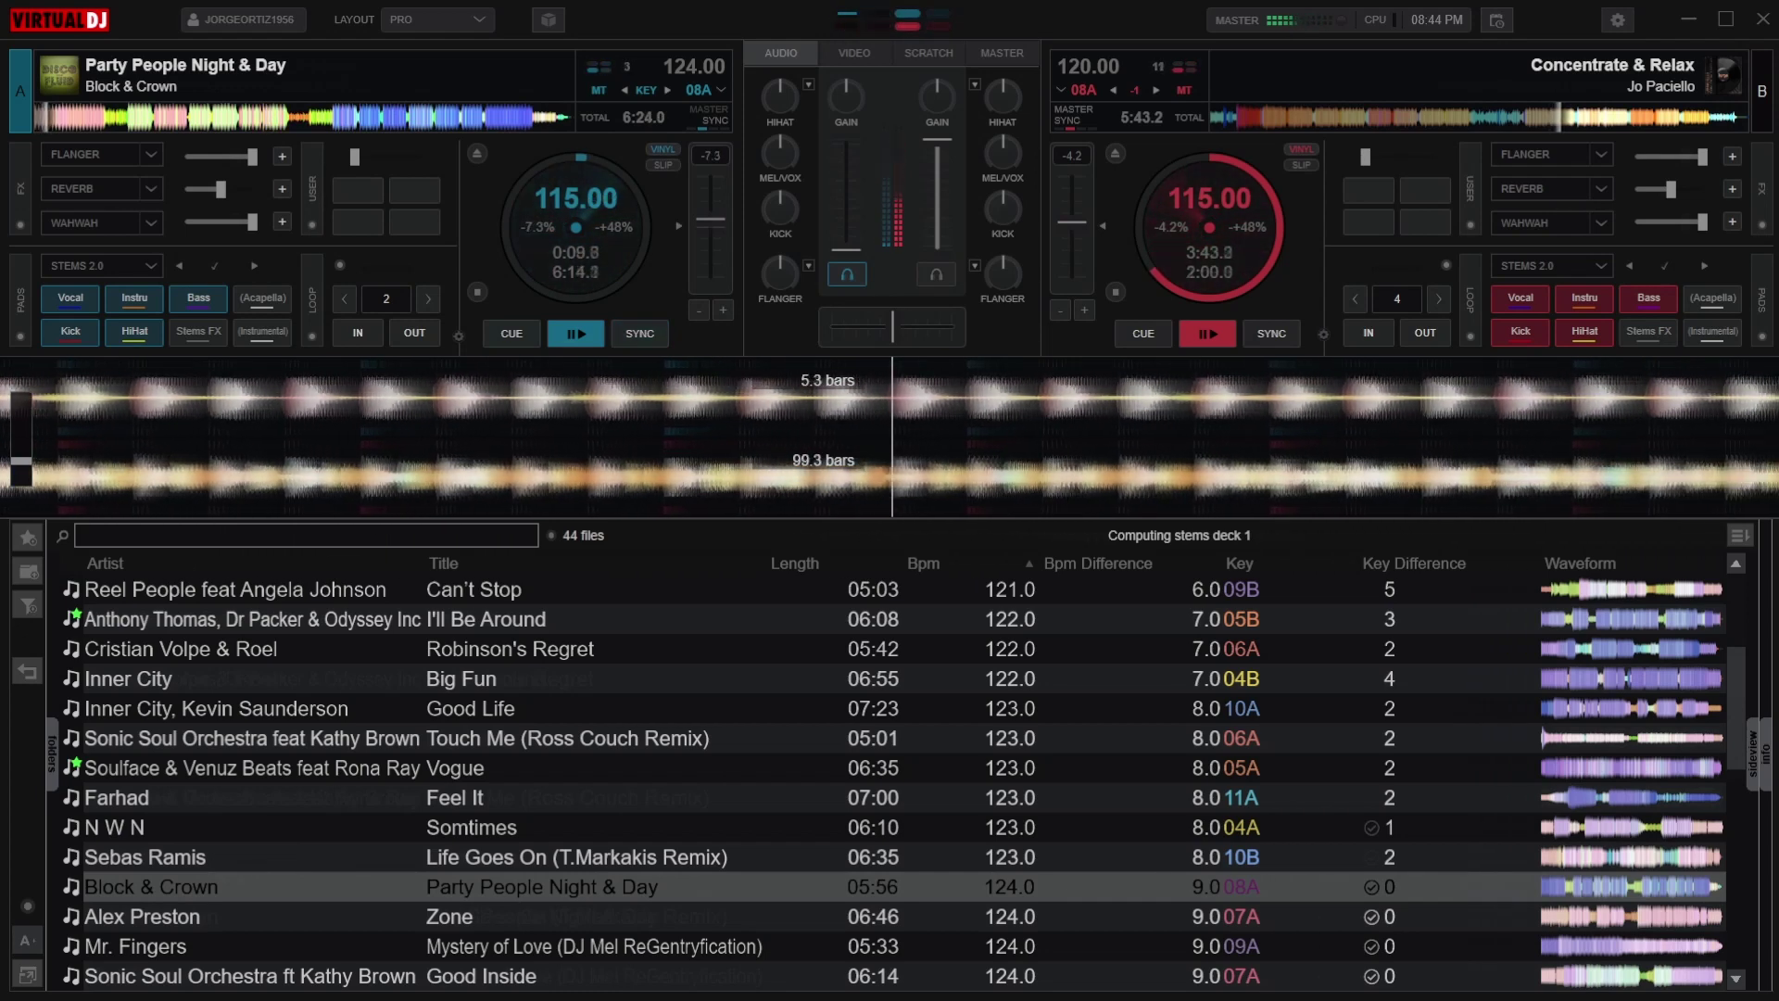
key("q")
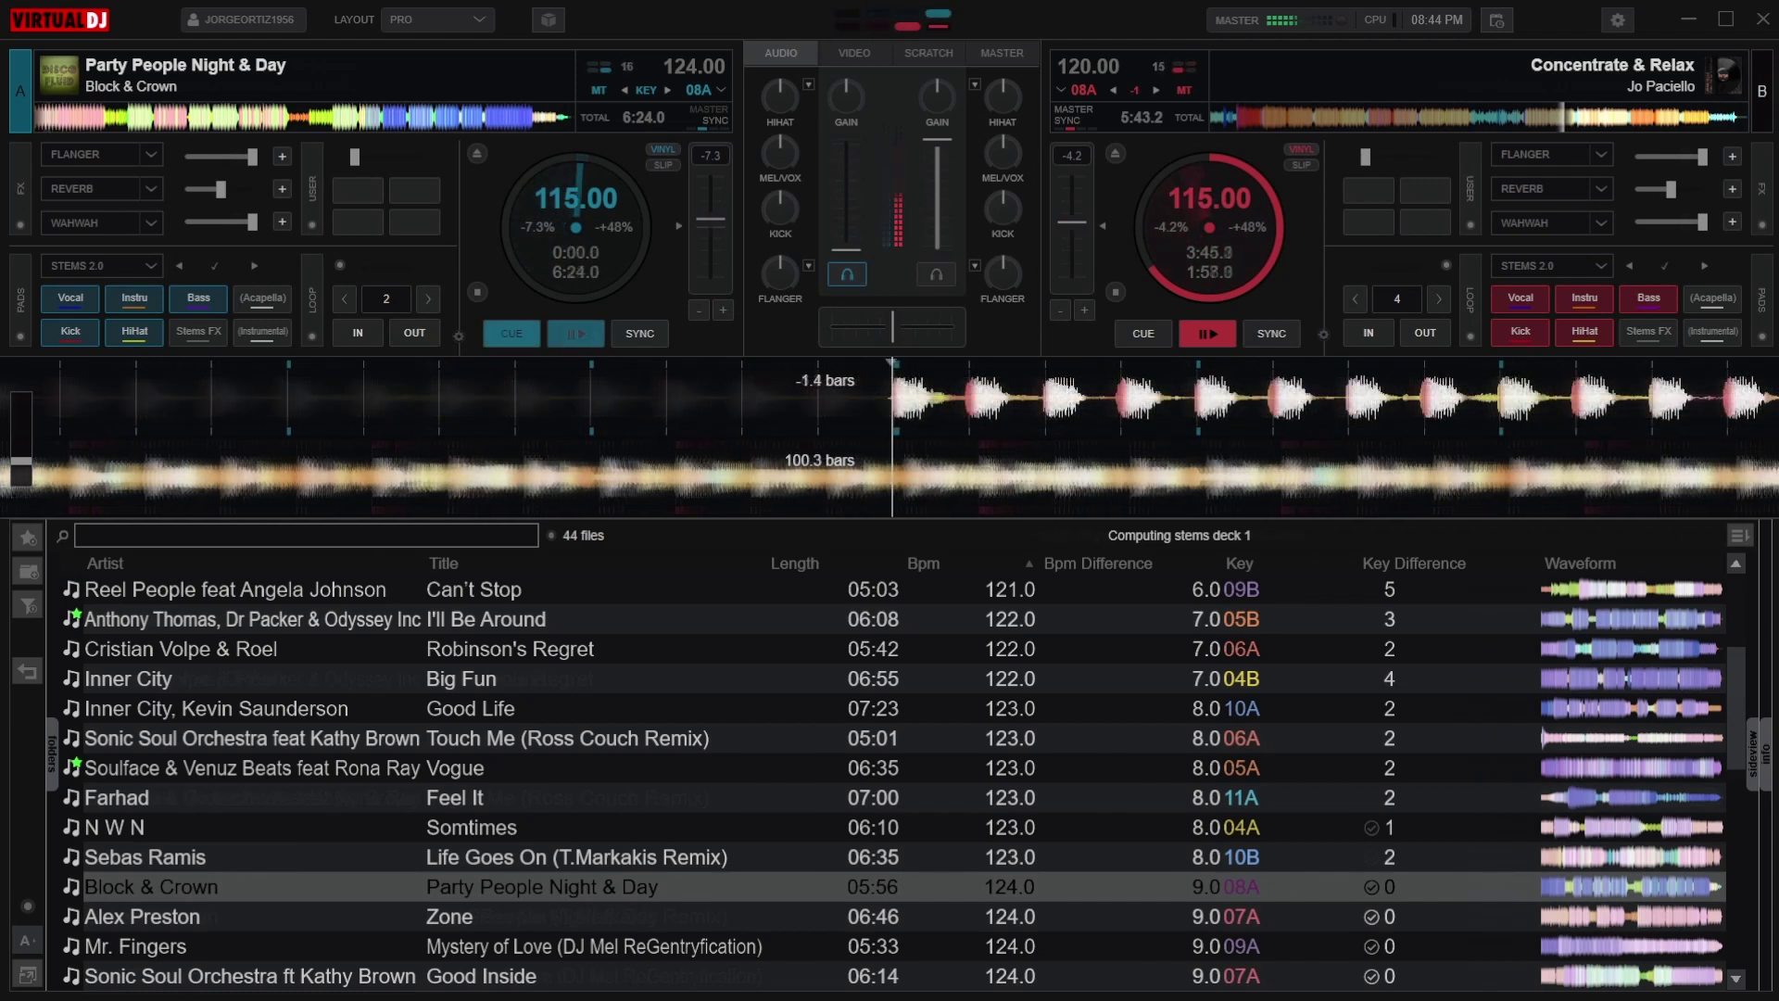
- Load "Zone" onto deck A and preview its opening, returning it to the cue point
key("Down")
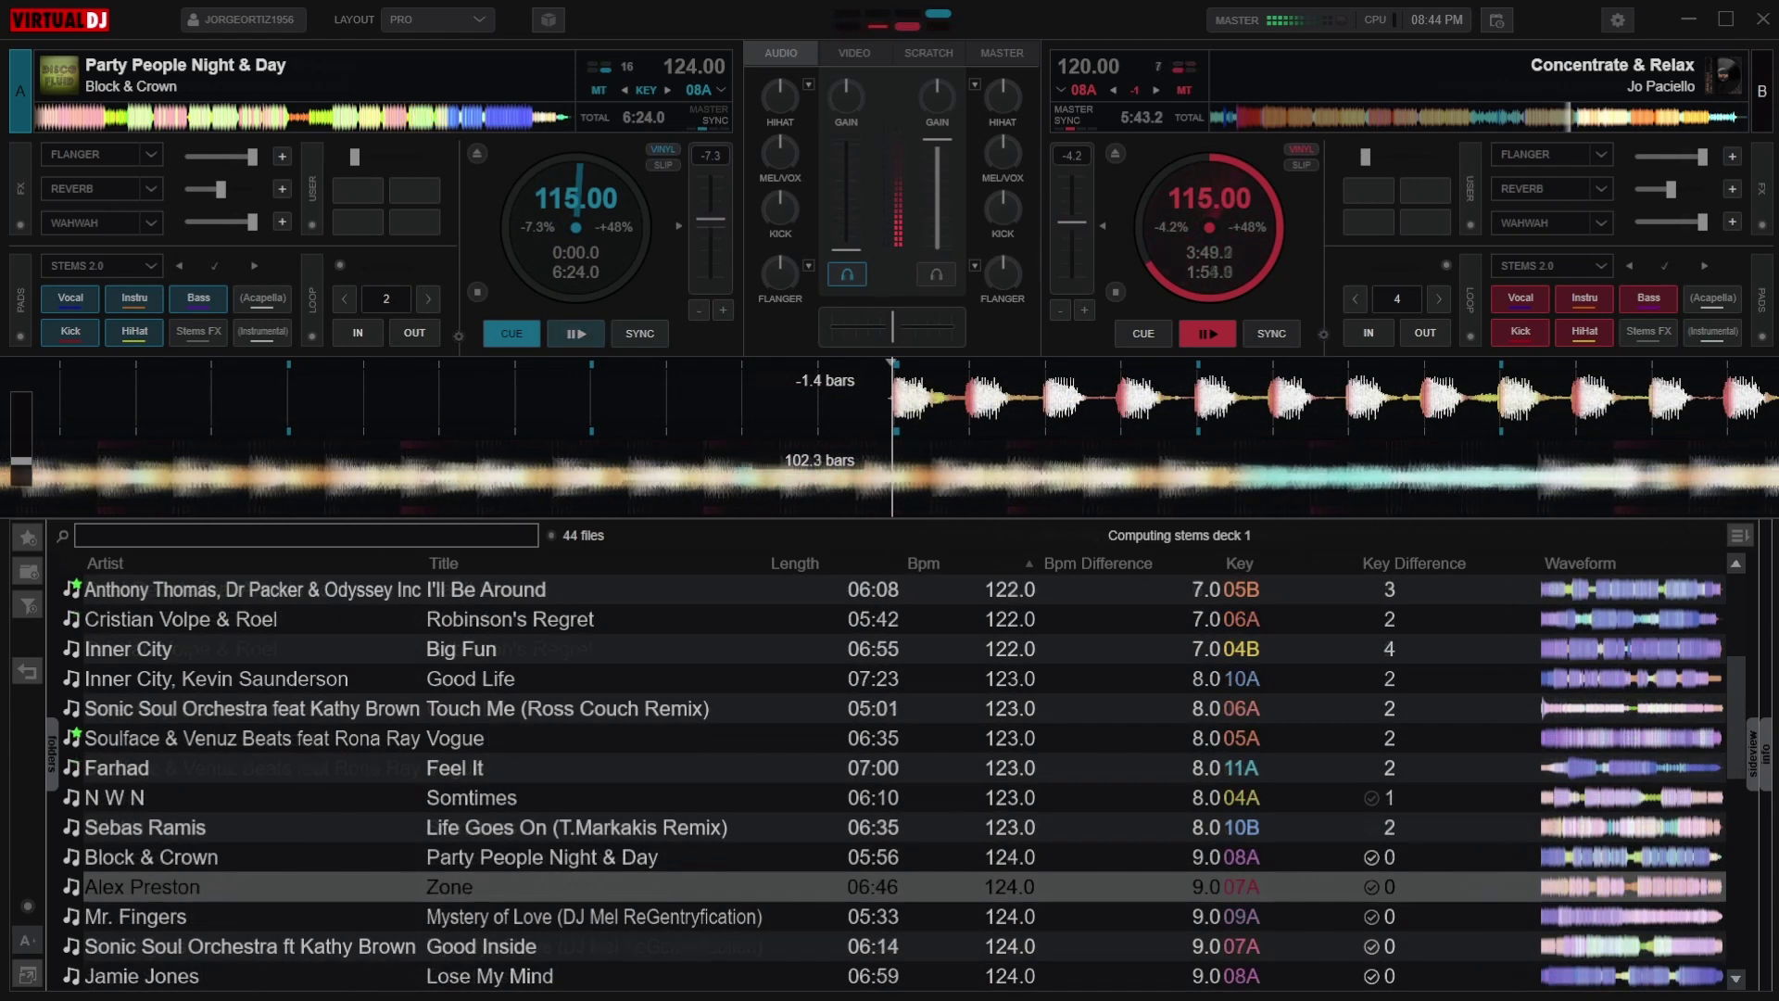
key("Left")
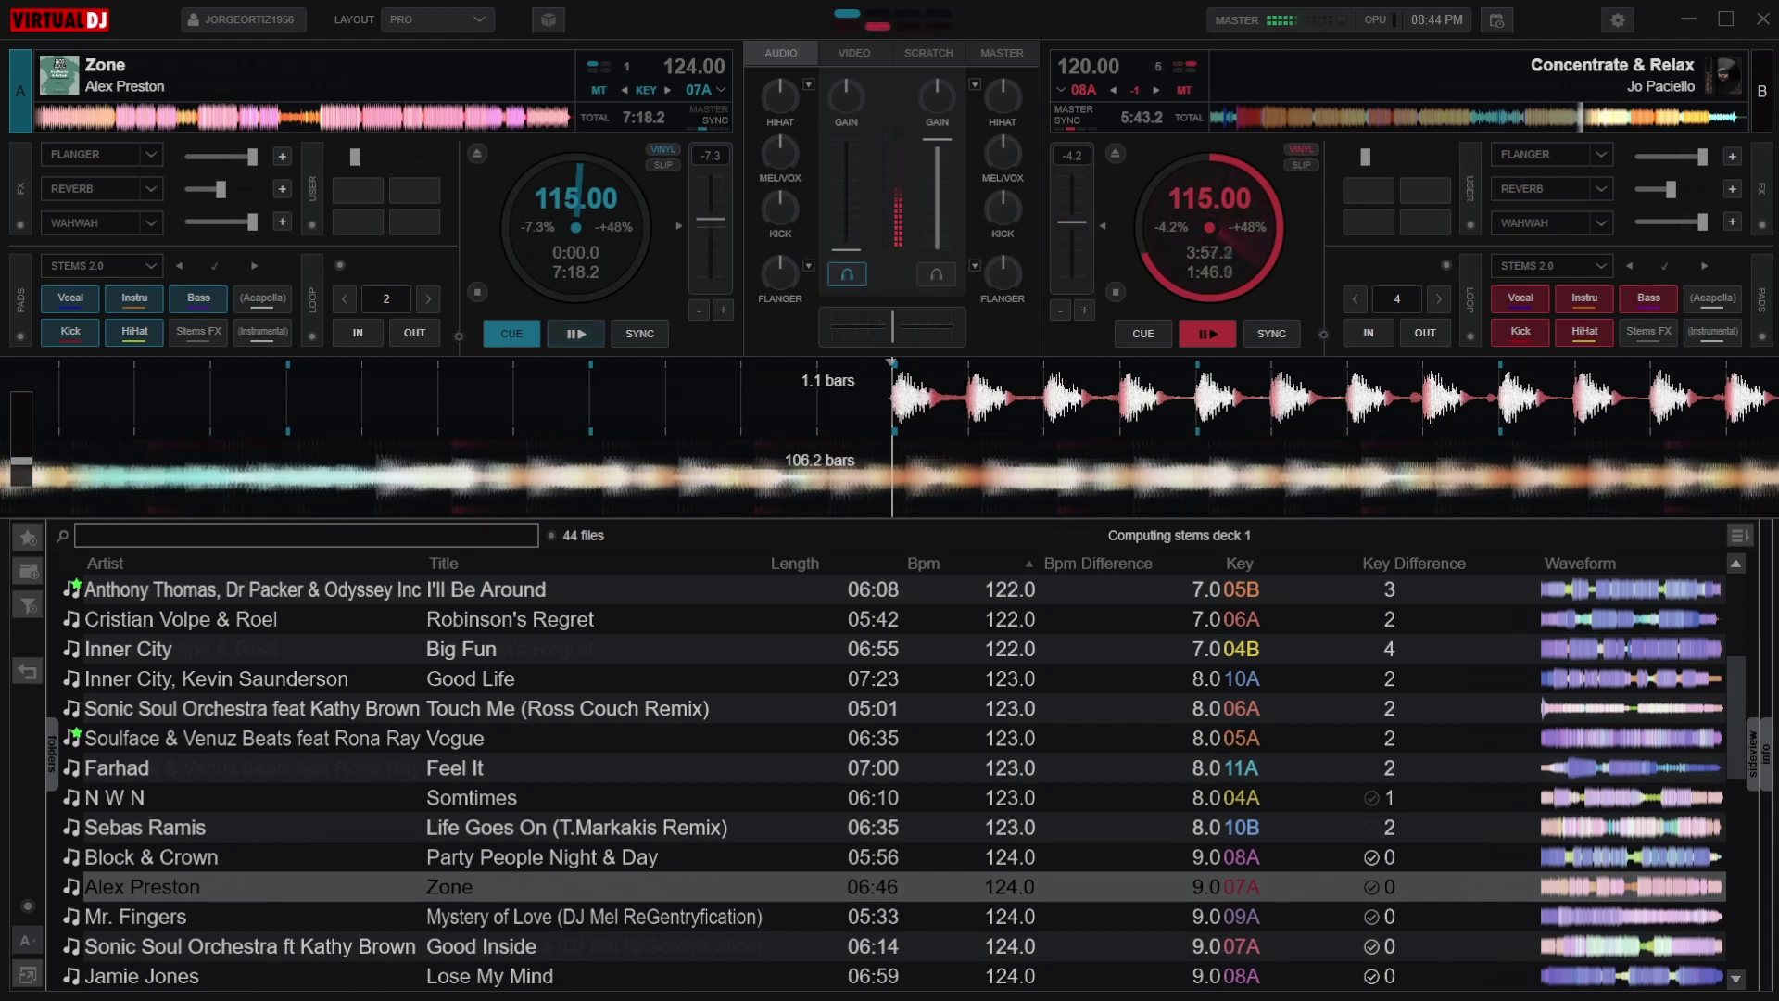
key("space")
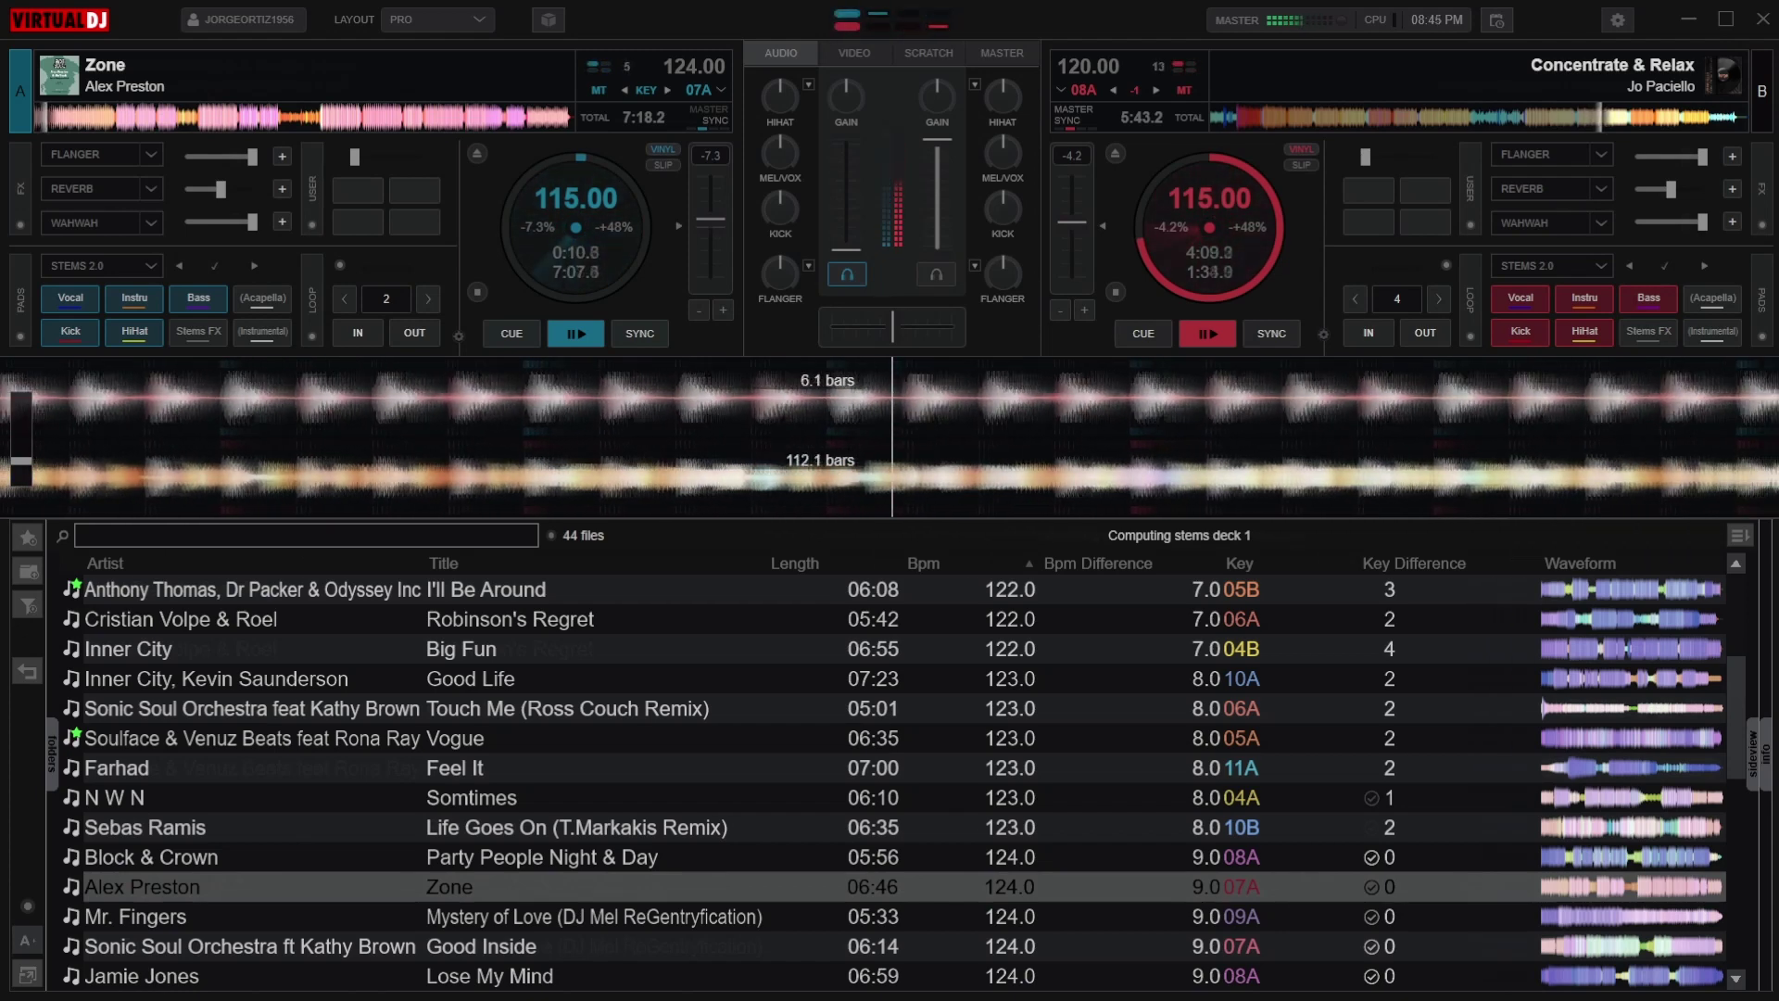
key("c")
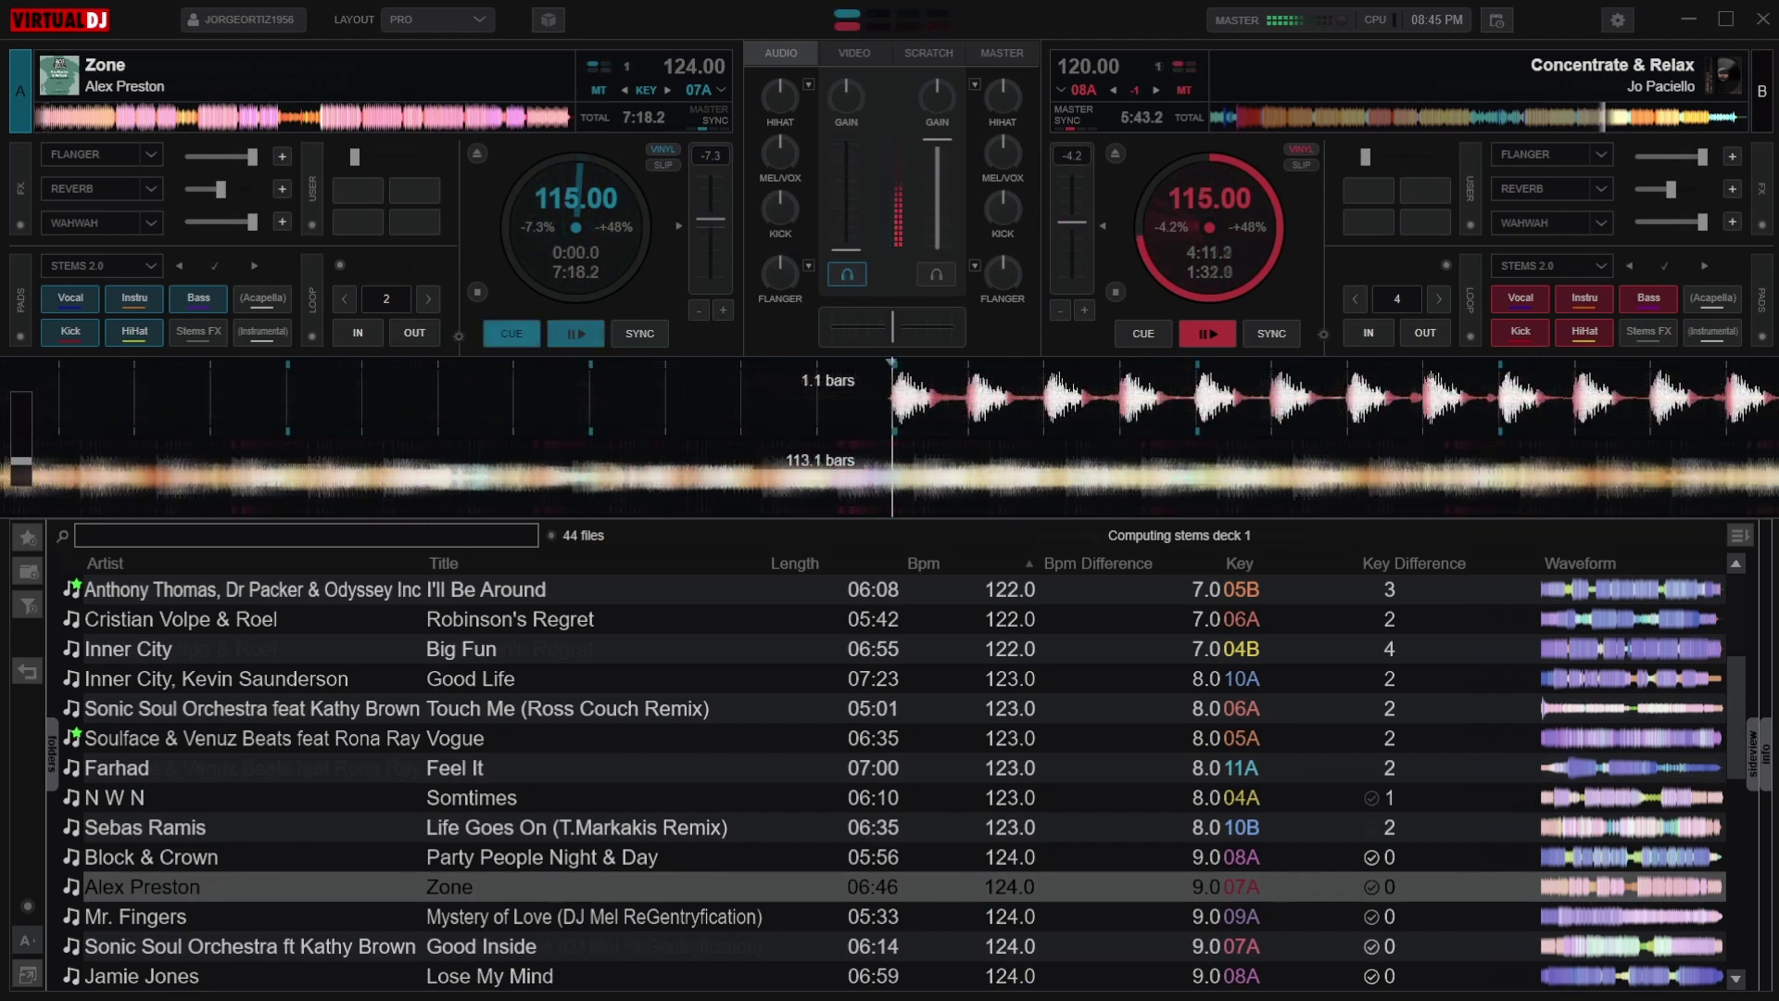
- Load "Mystery of Love (DJ Mel ReGentryfication)" onto deck A and start it from its beginning over "Concentrate & Relax"
key("Down")
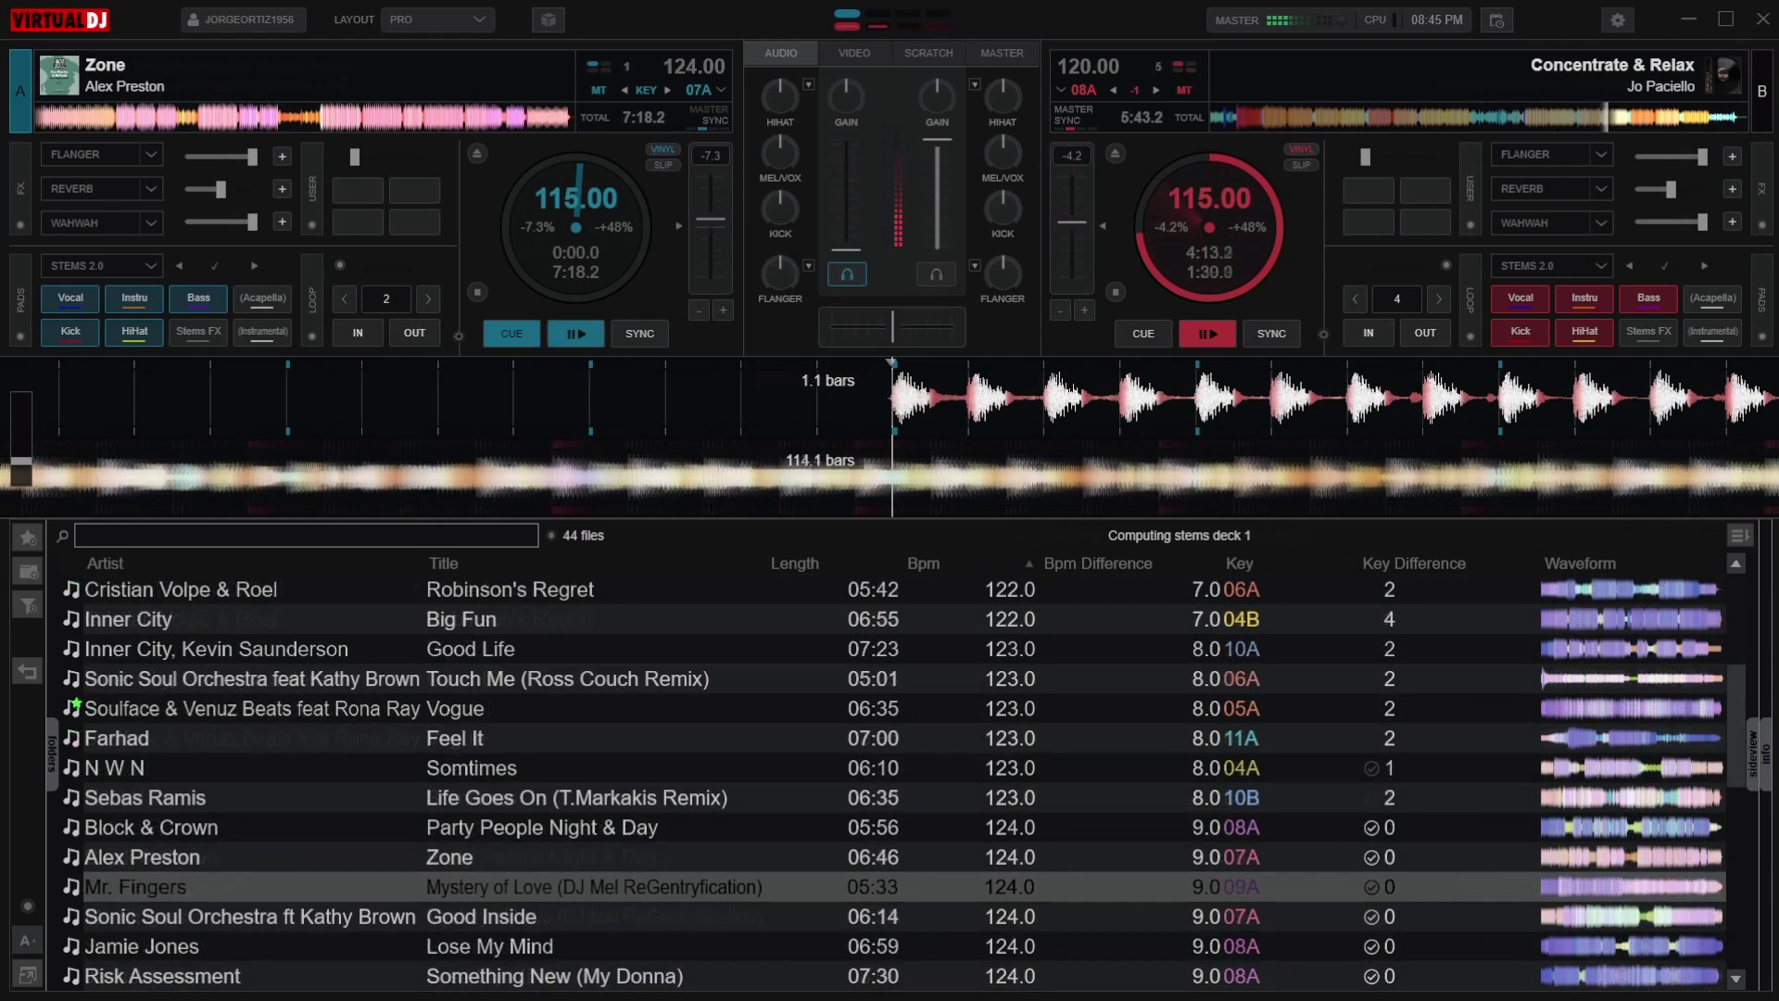
key("ctrl+Left")
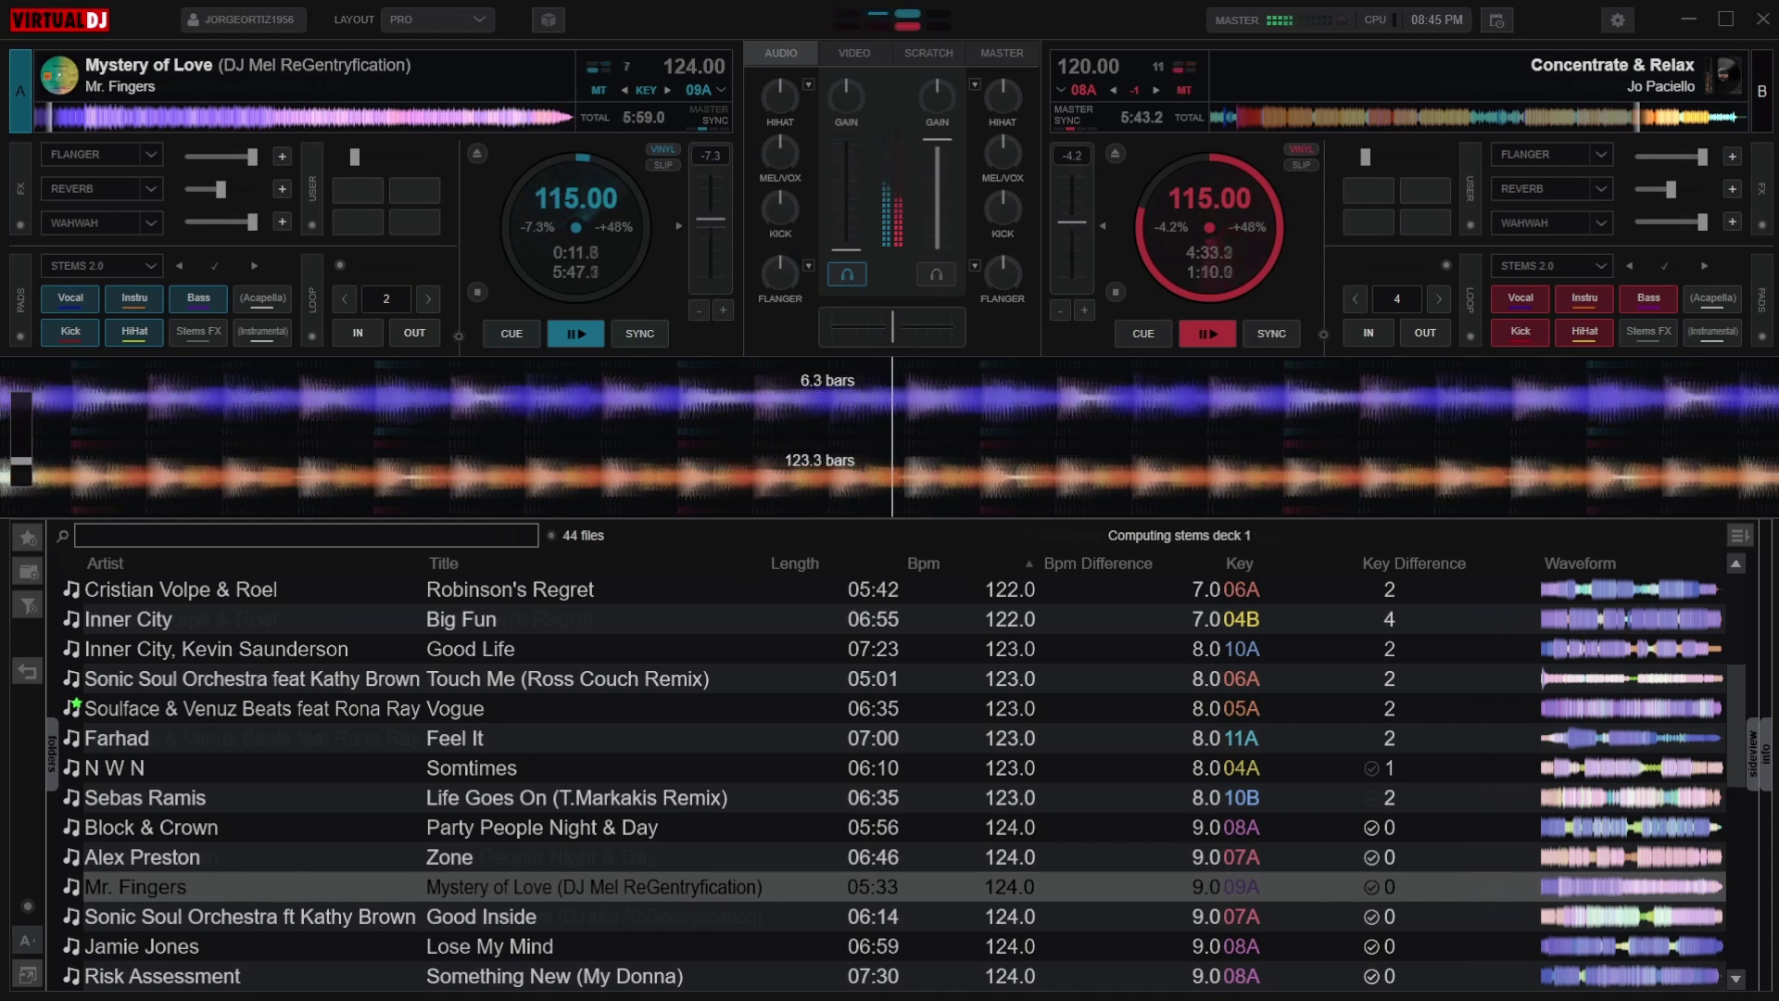
key("Home")
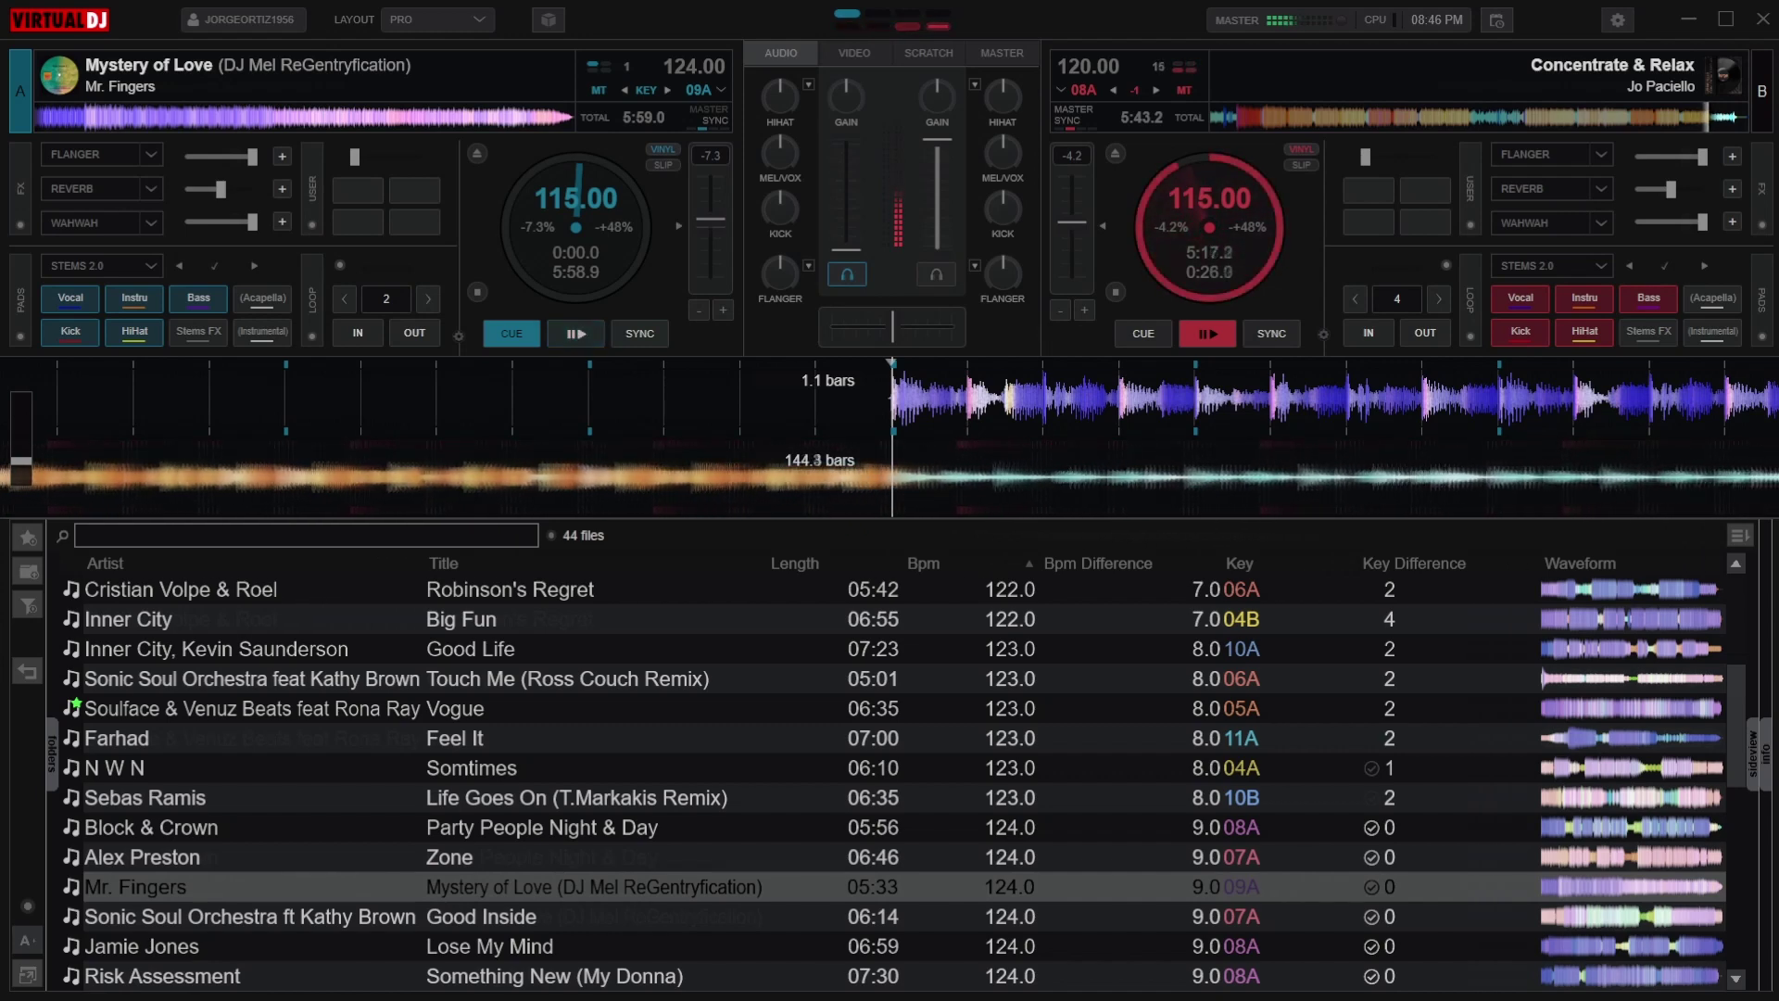
key("space")
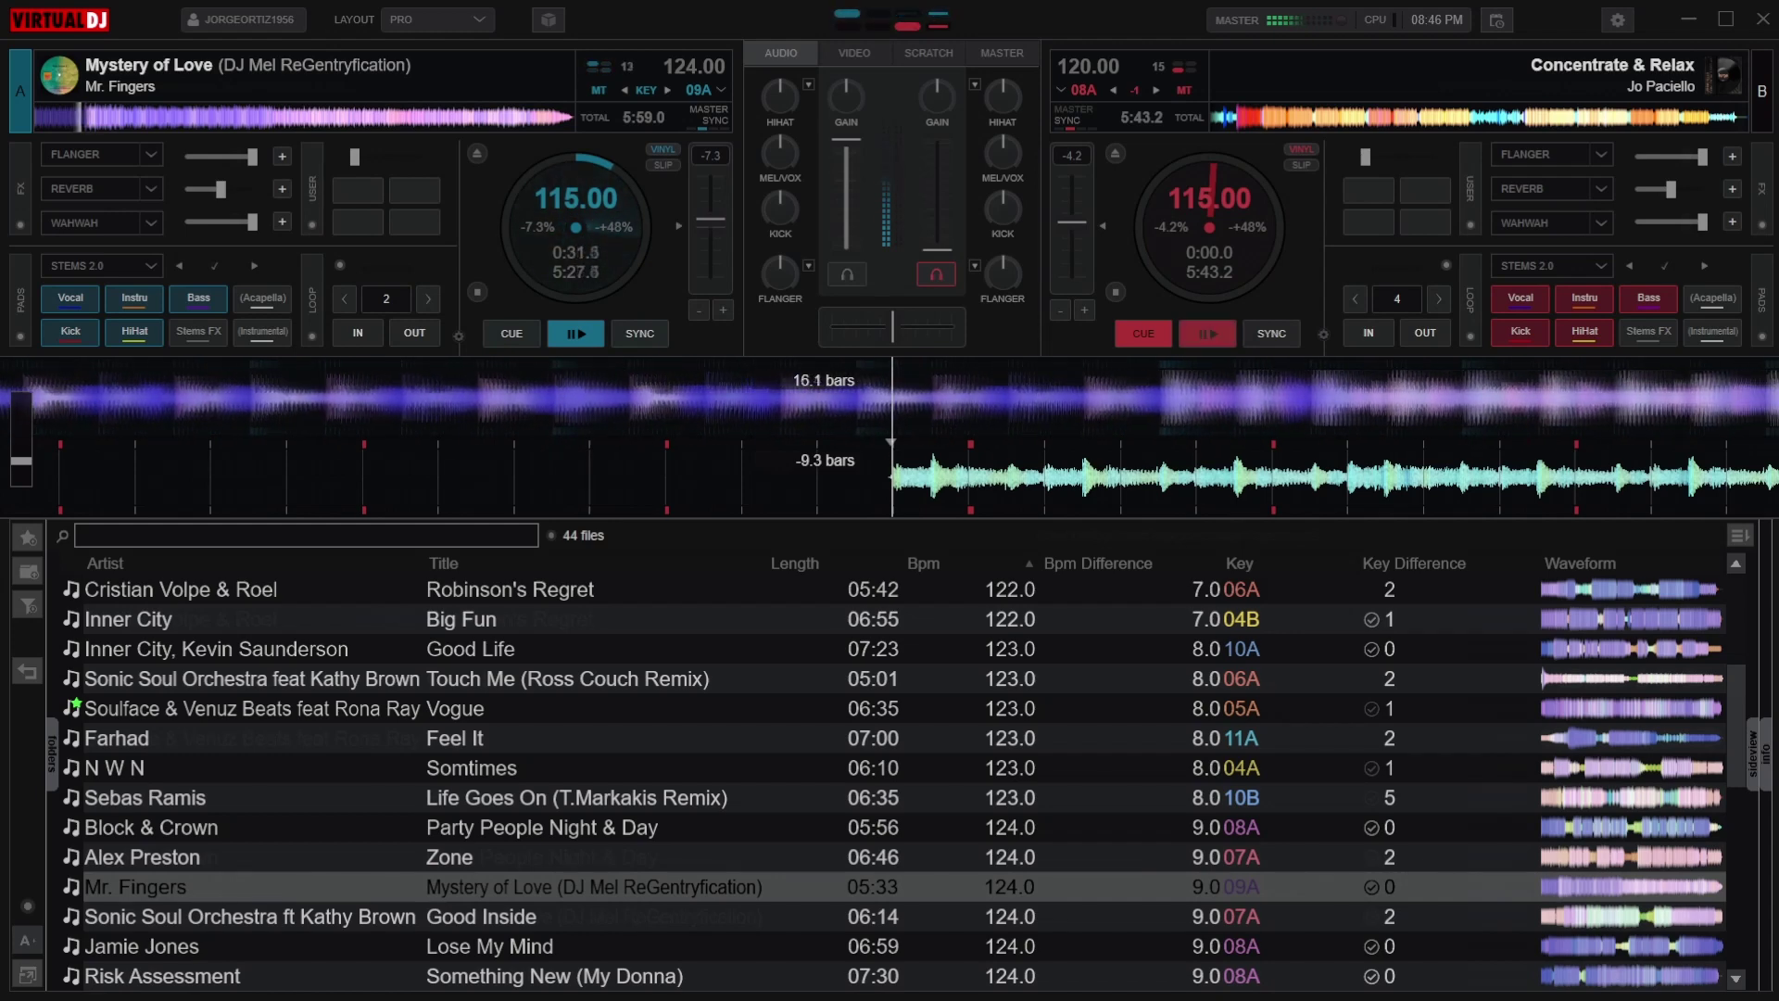
- Load "Good Life" onto deck B in place of "Concentrate & Relax"
key("Up")
key("Up")
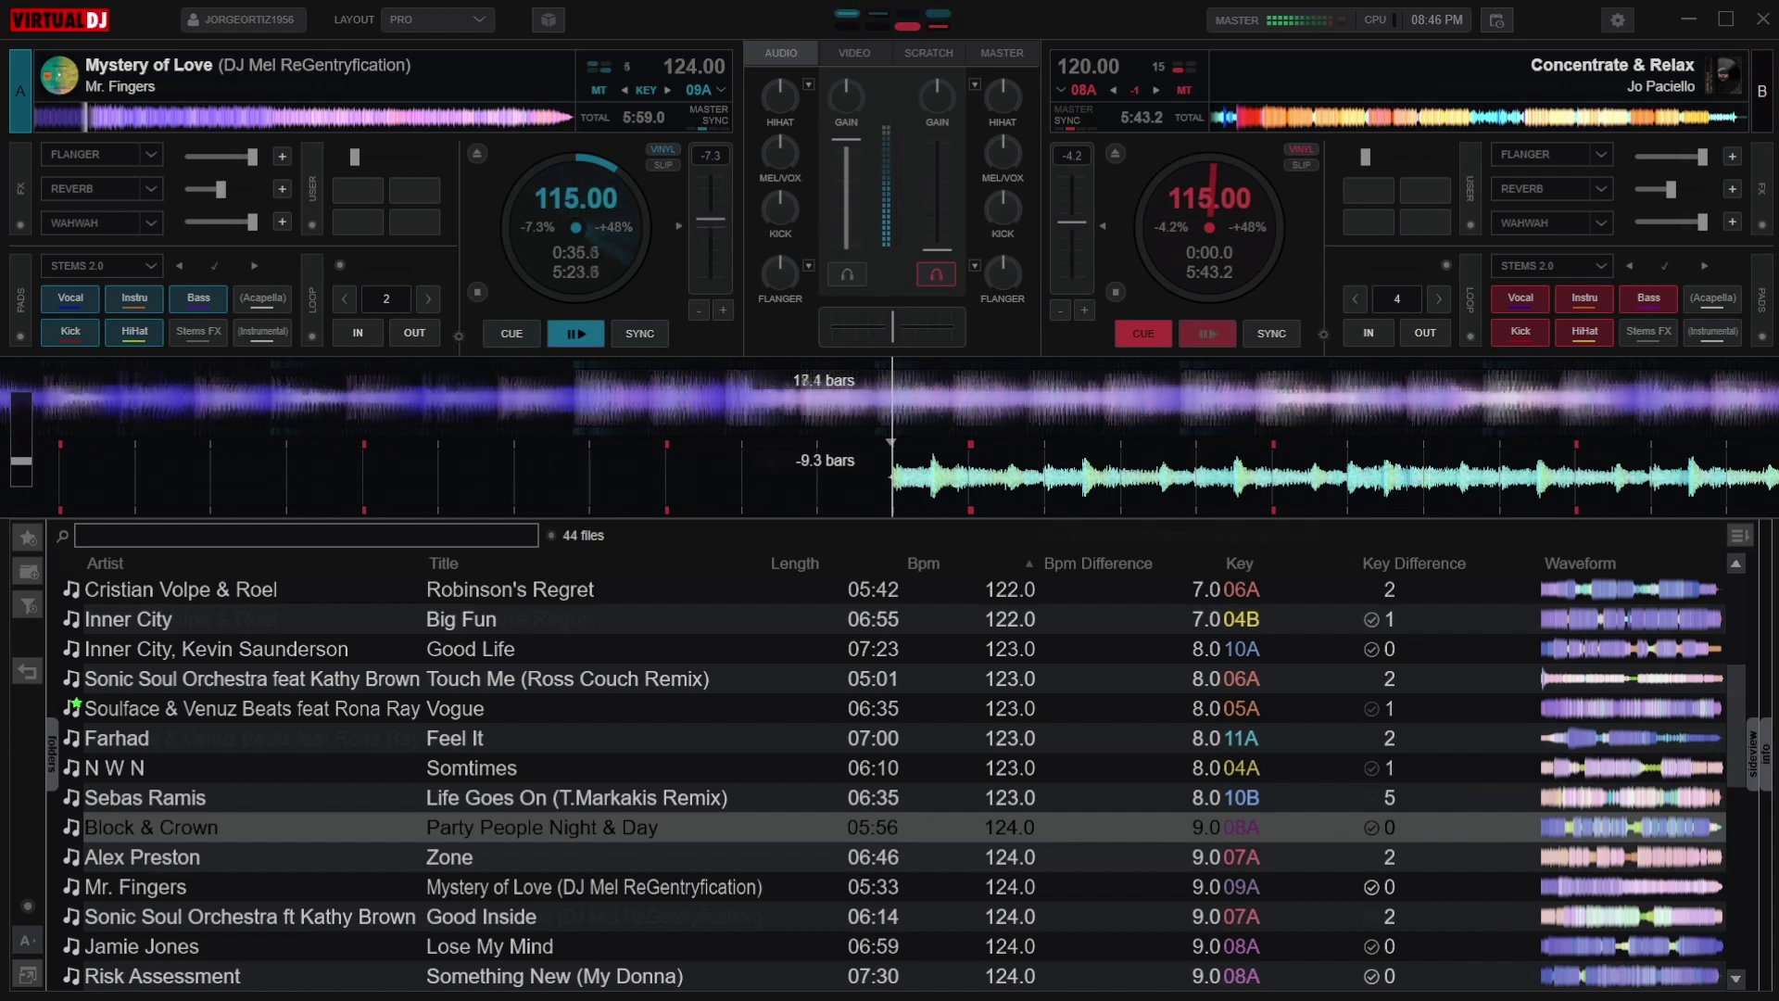
key("Up")
key("Up")
key("Up")
key("Up")
key("Up")
key("Up")
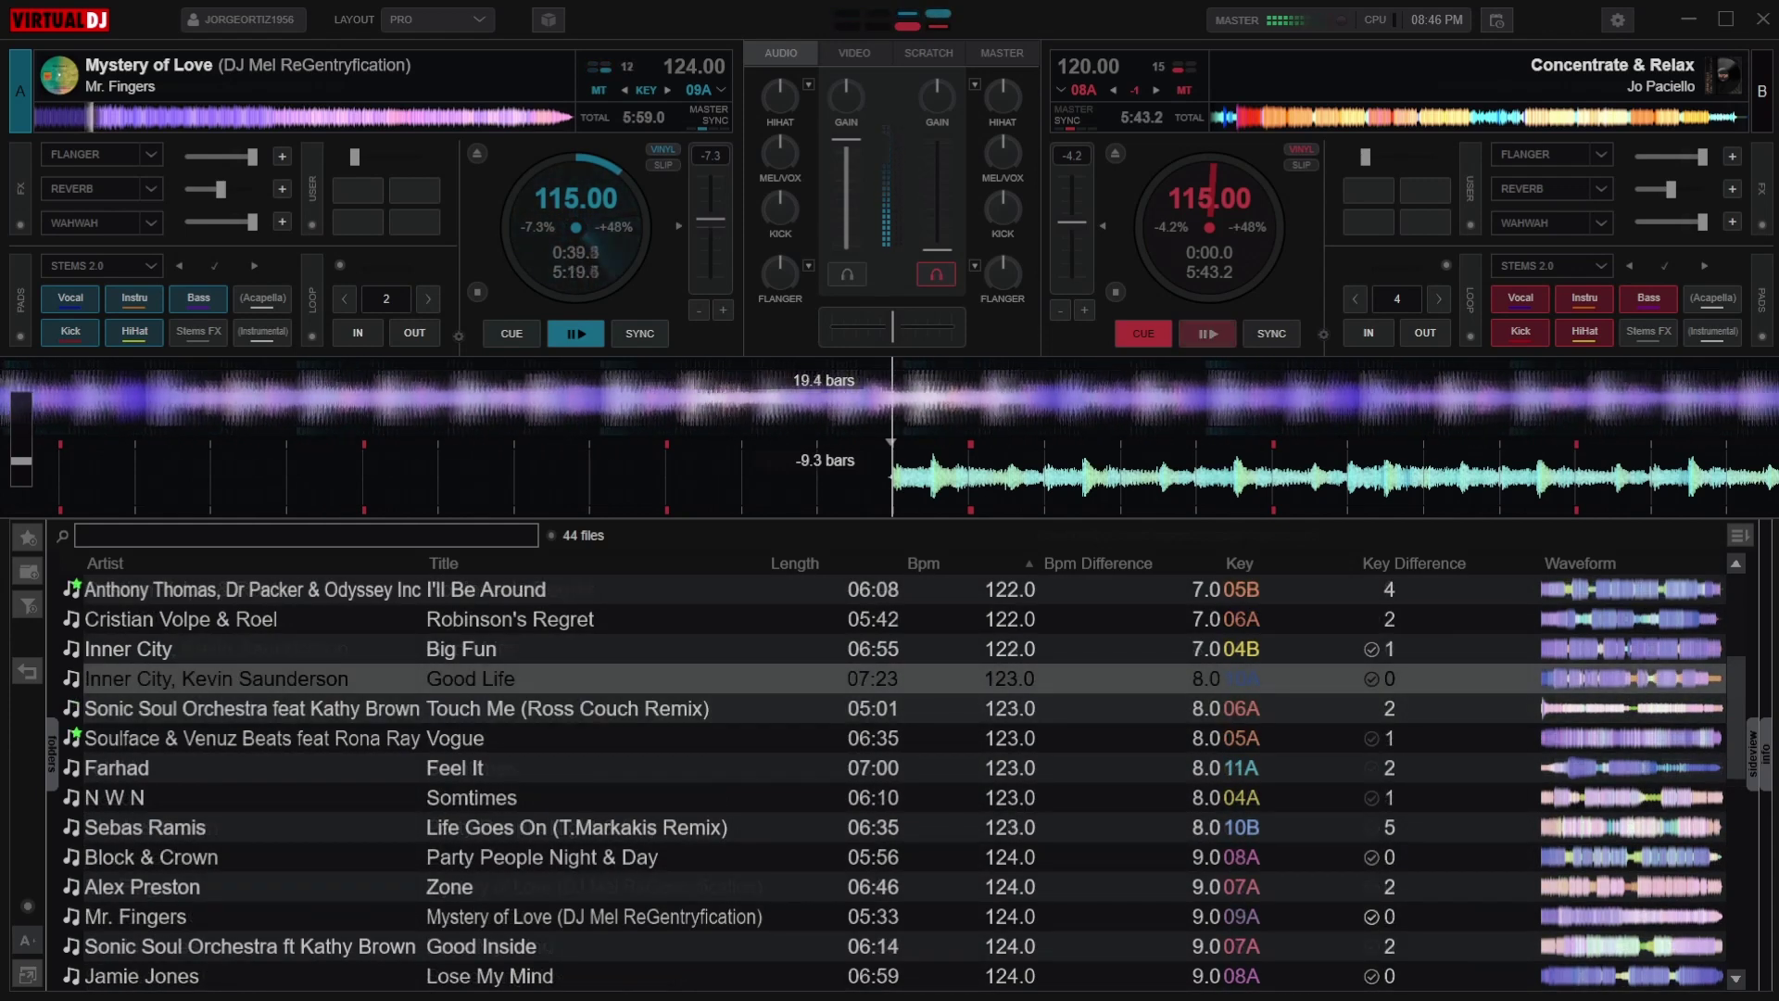
key("shift+Right")
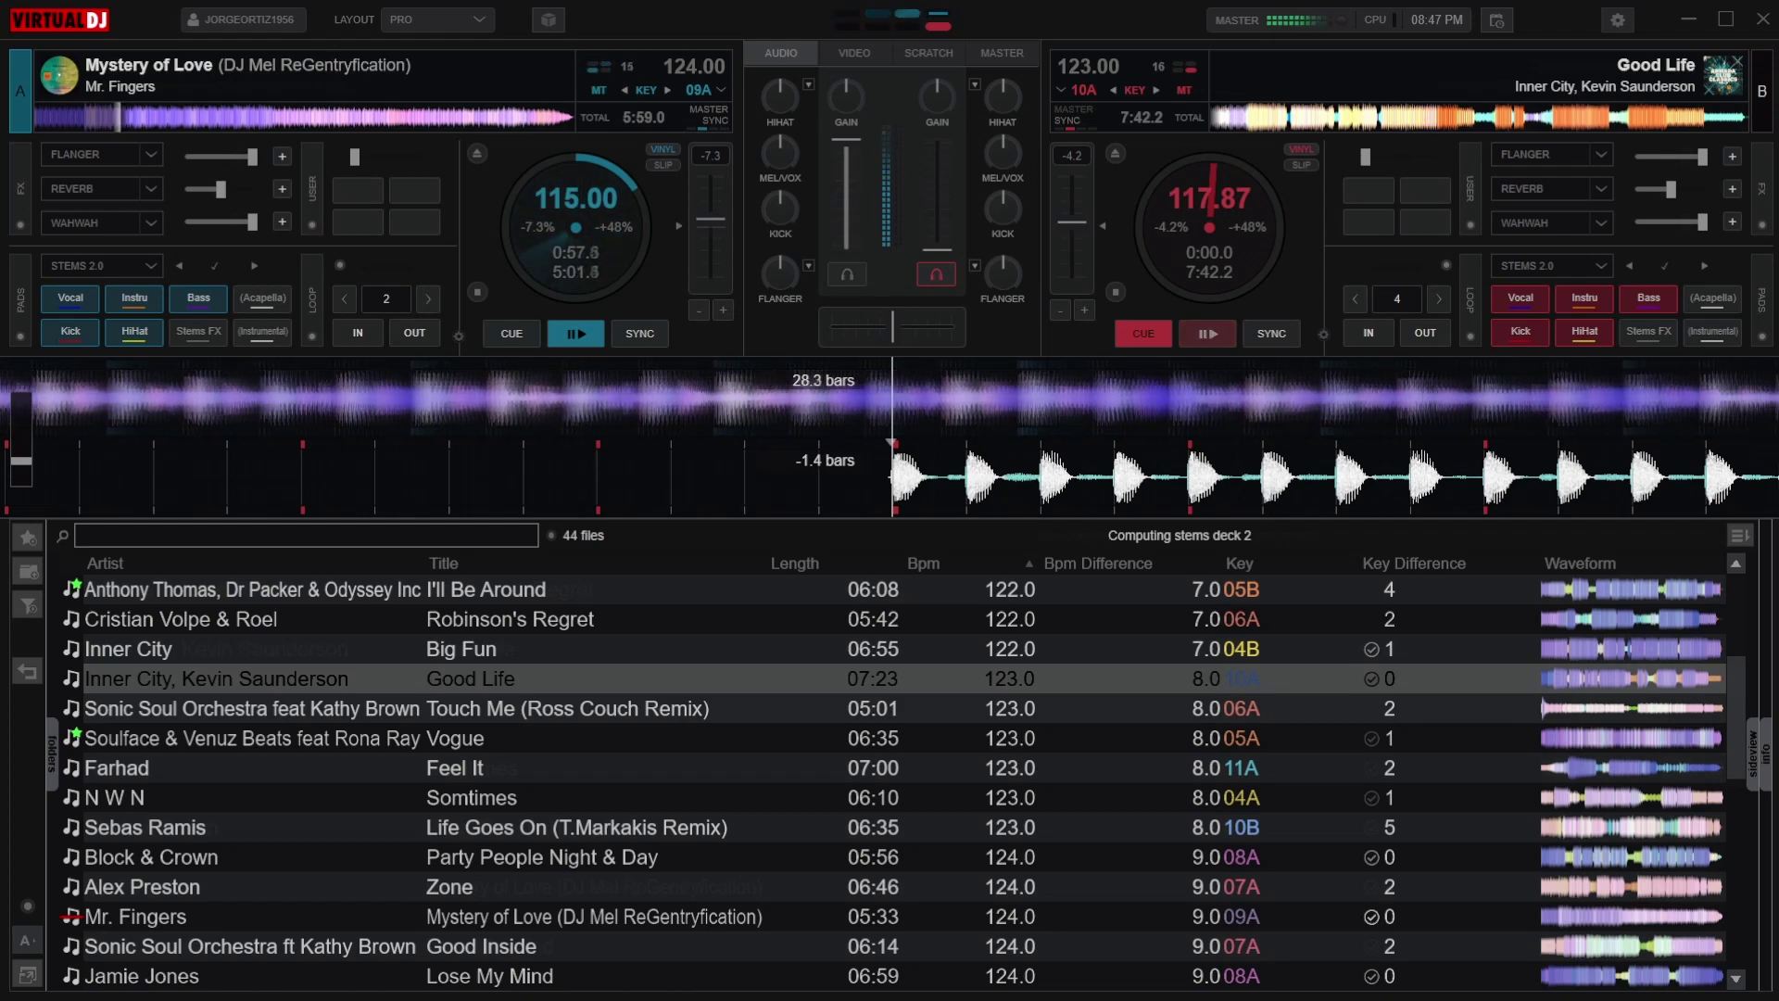
- Preview "Good Life" on deck B synced to 115 BPM, and restart it from its cue point over "Mystery of Love (DJ Mel ReGentryfication)"
key("space")
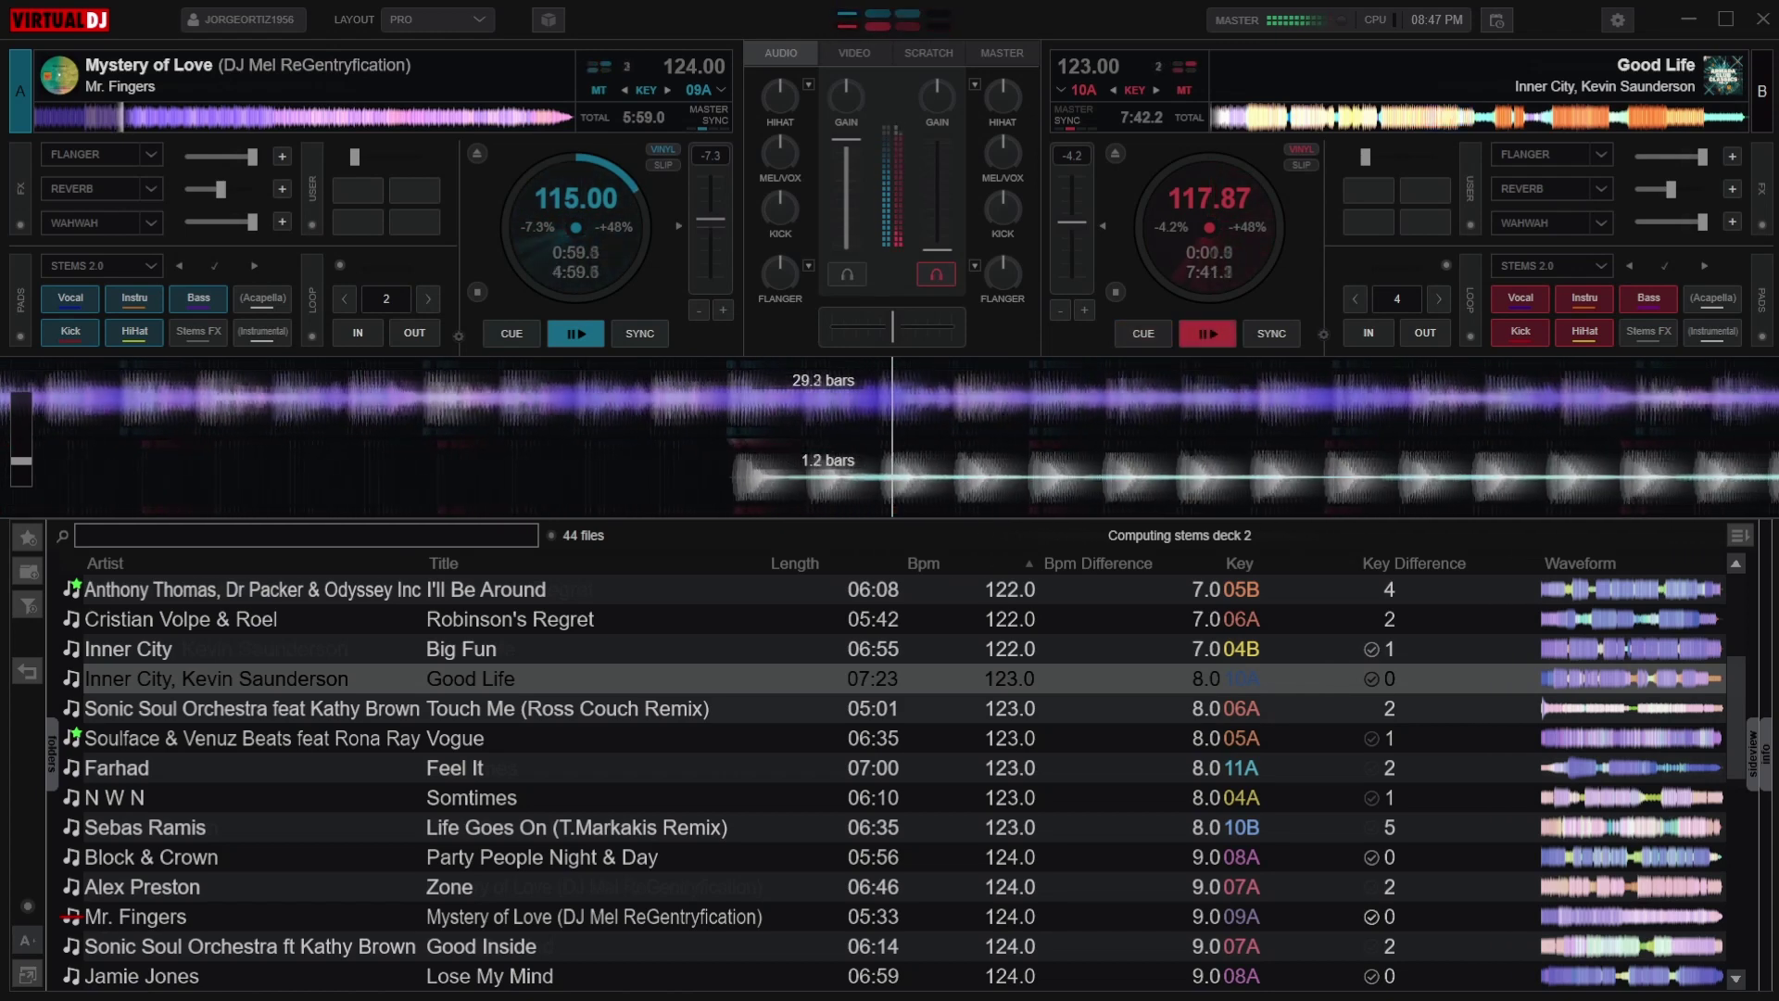
key("s")
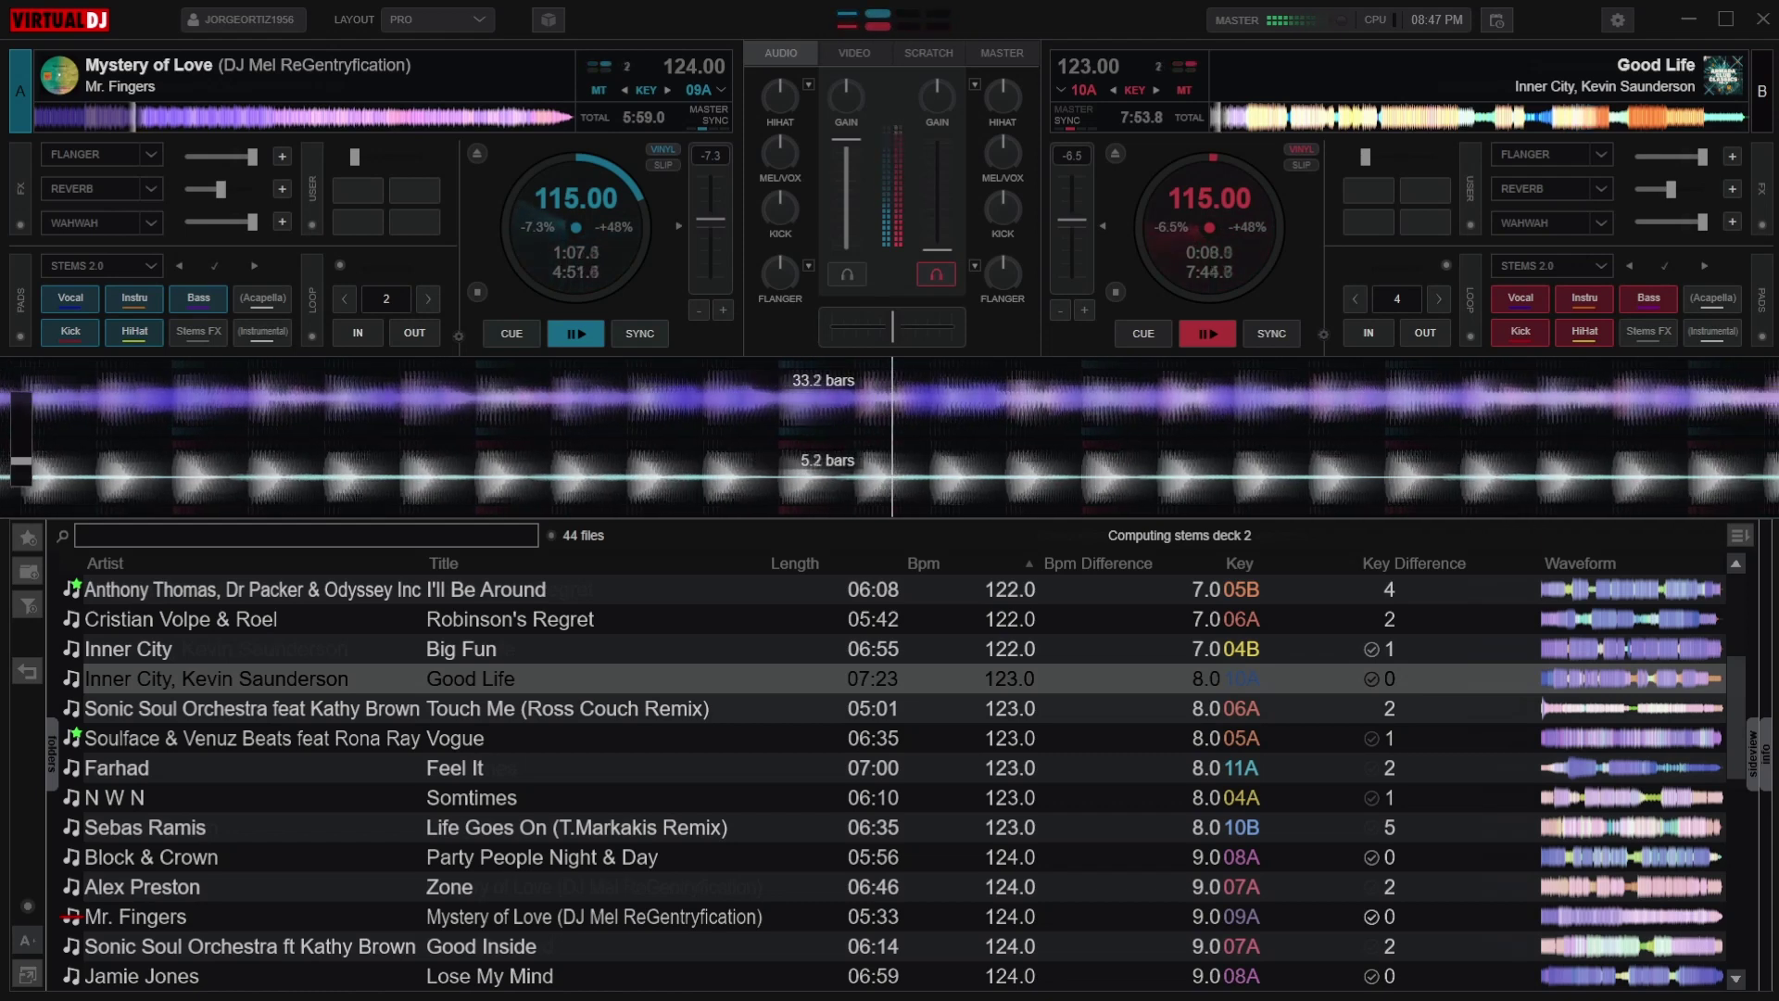
key("shift+c")
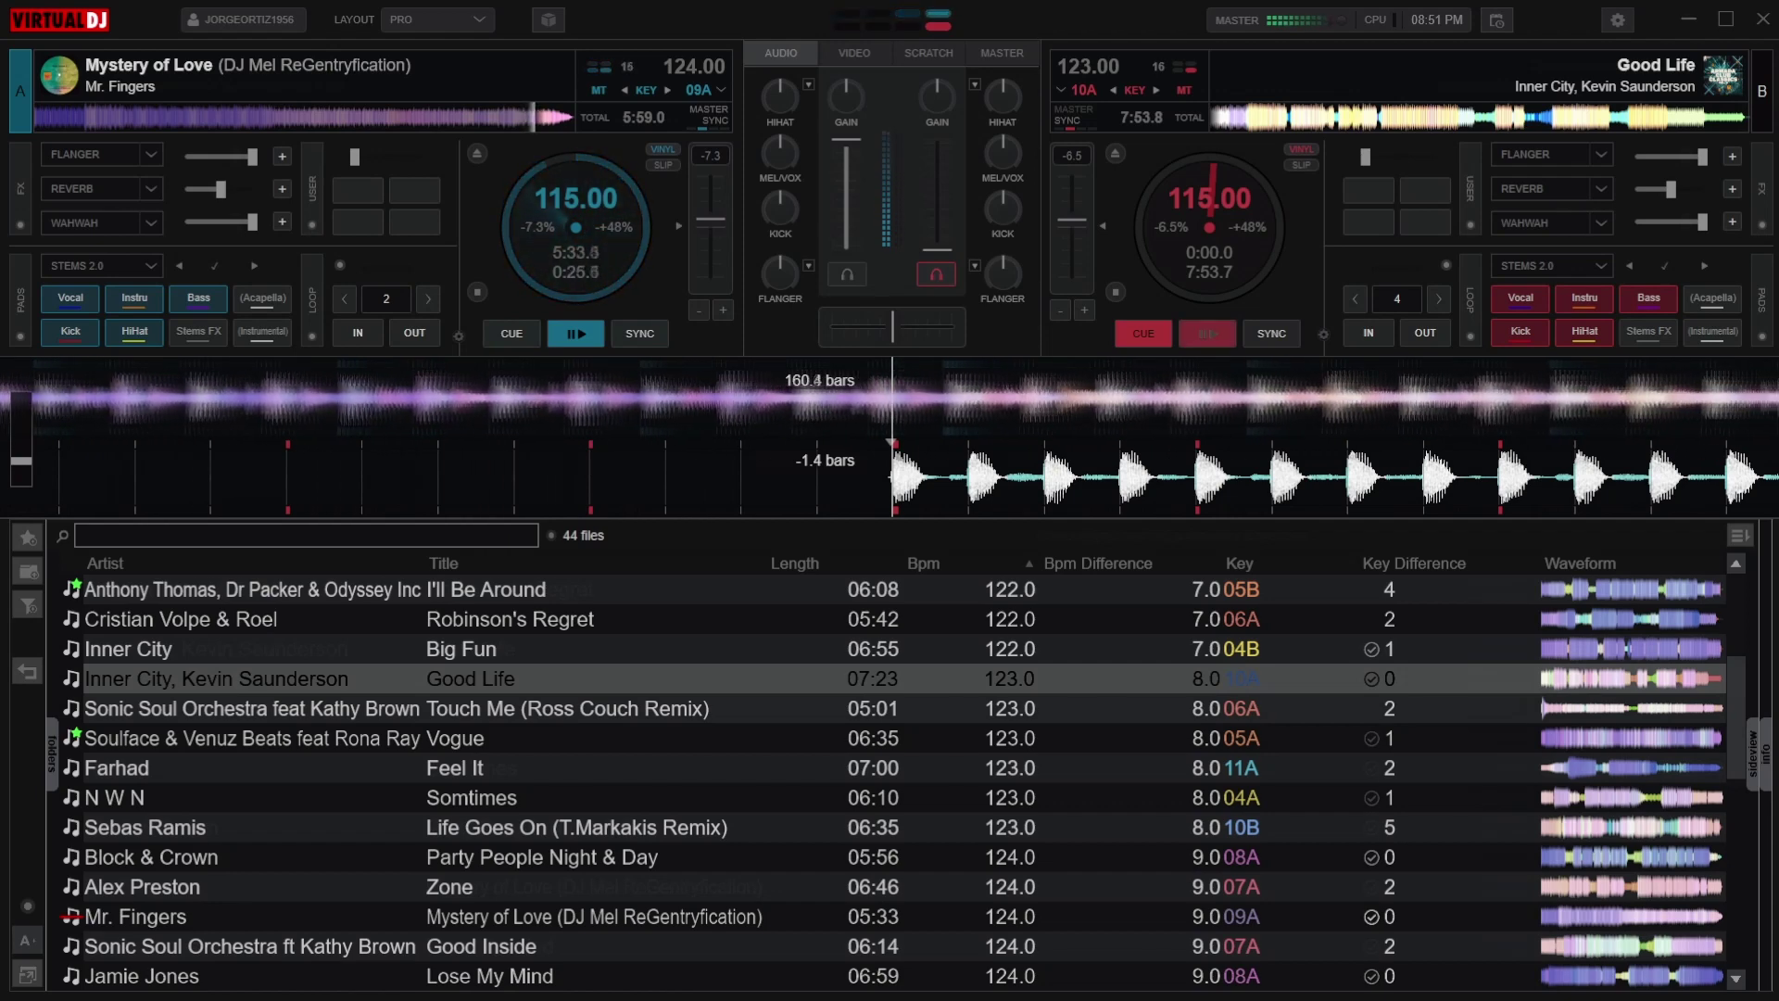
key("space")
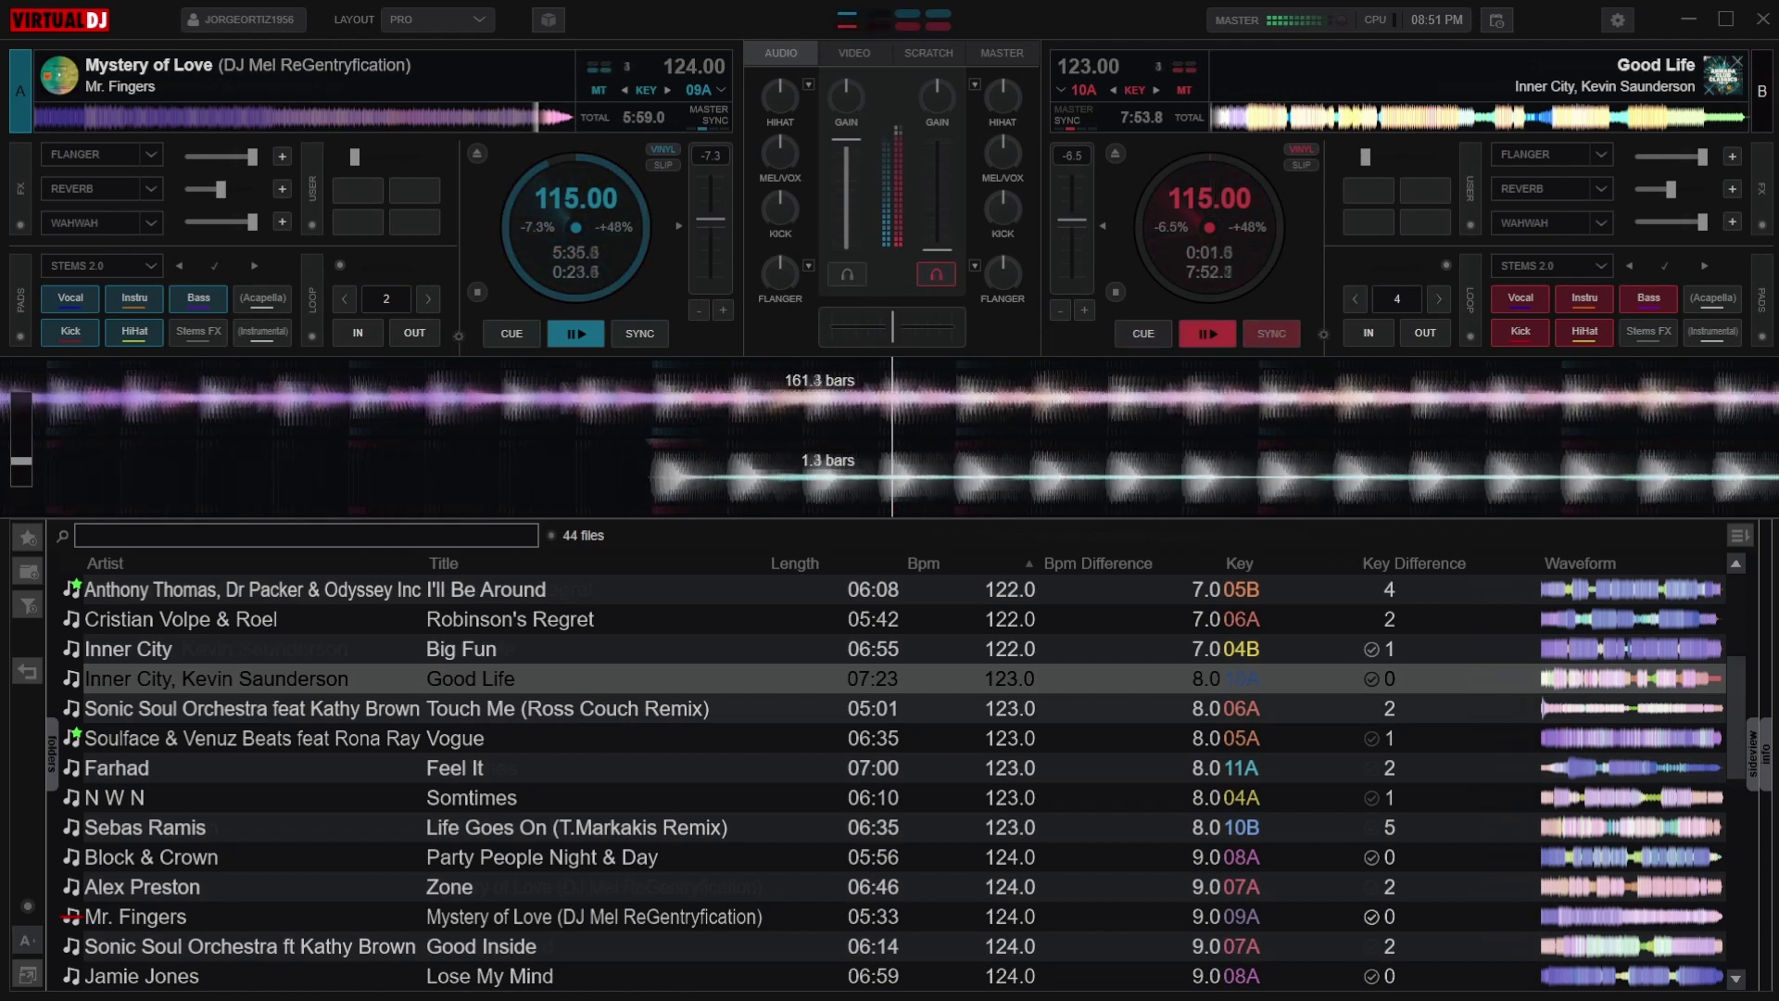